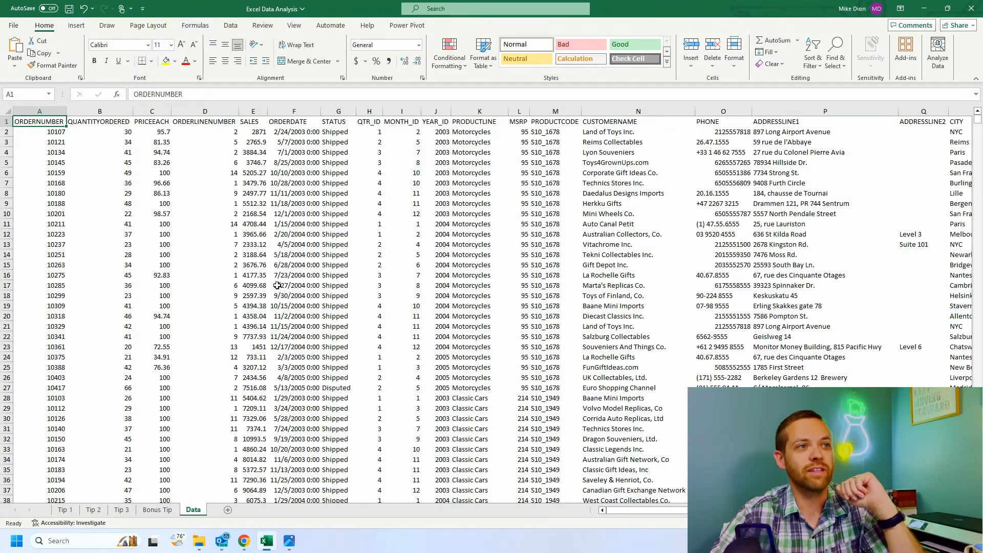
Step: Examine the PRODUCTLINE column and the other order data columns across the Data sheet
{"action": "left_click", "coordinate": [471, 128]}
{"action": "key", "text": "ctrl+space"}
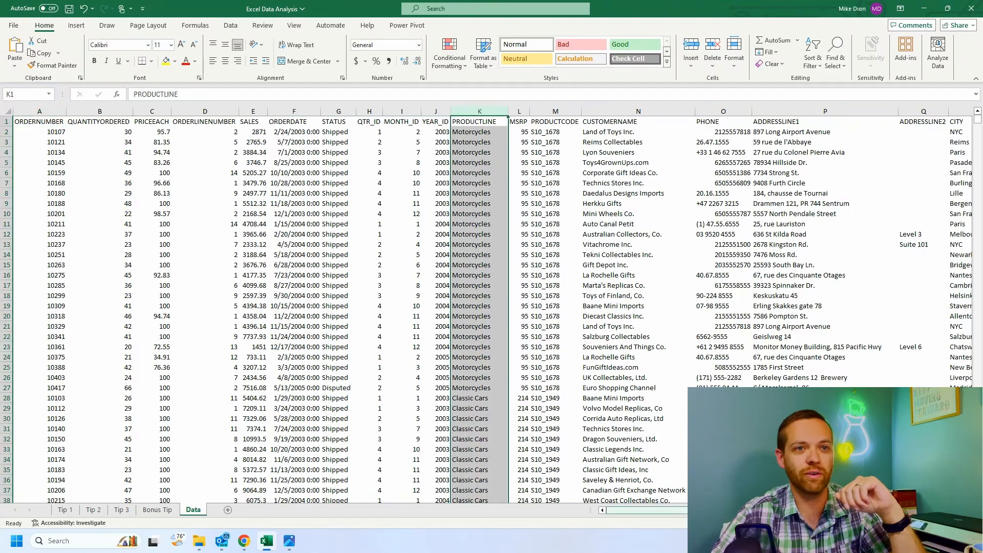
{"action": "left_click_drag", "start_coordinate": [717, 510], "coordinate": [803, 510]}
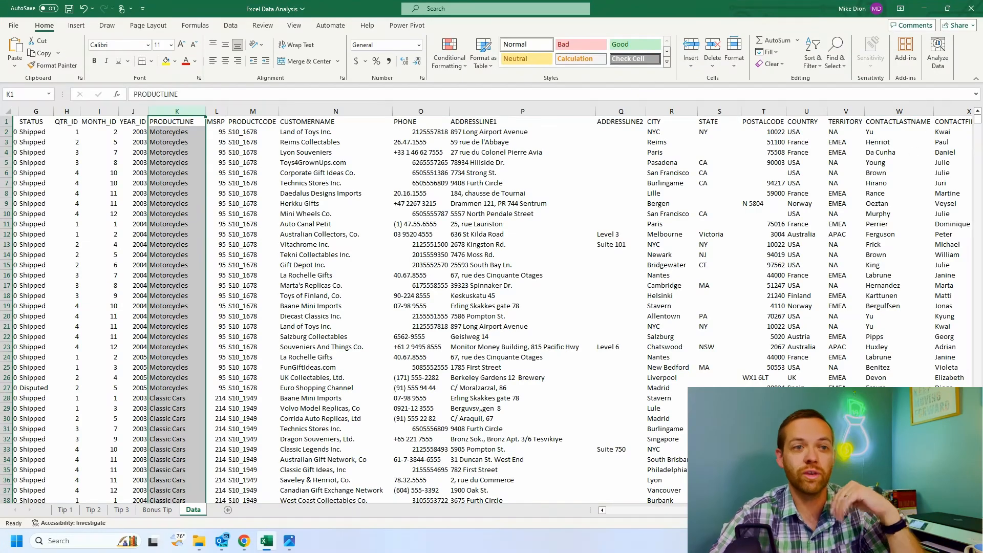
{"action": "left_click_drag", "start_coordinate": [803, 510], "coordinate": [706, 510]}
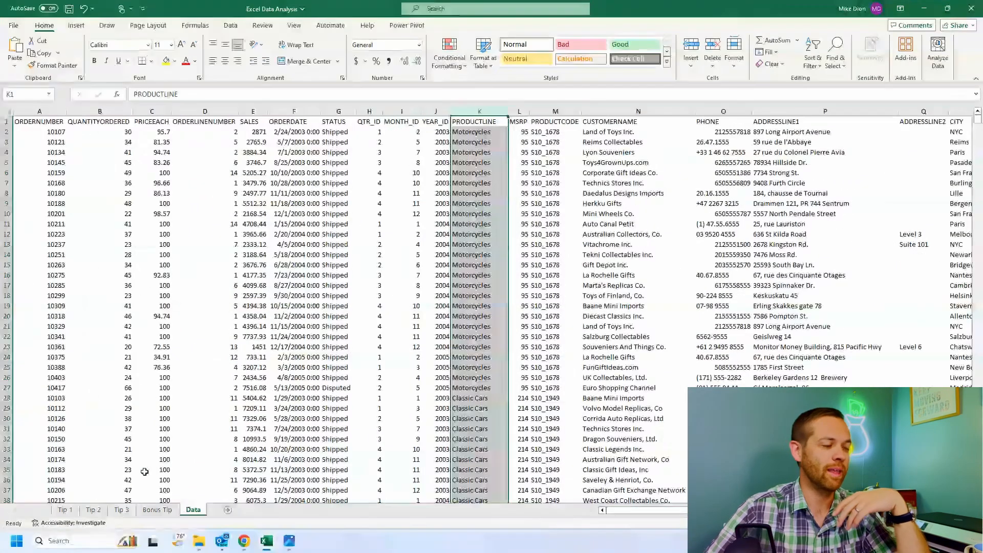
Step: Switch to the Tip 1 sheet and narrow column G into a thin spacer beside the 2005 figures
{"action": "left_click", "coordinate": [63, 511]}
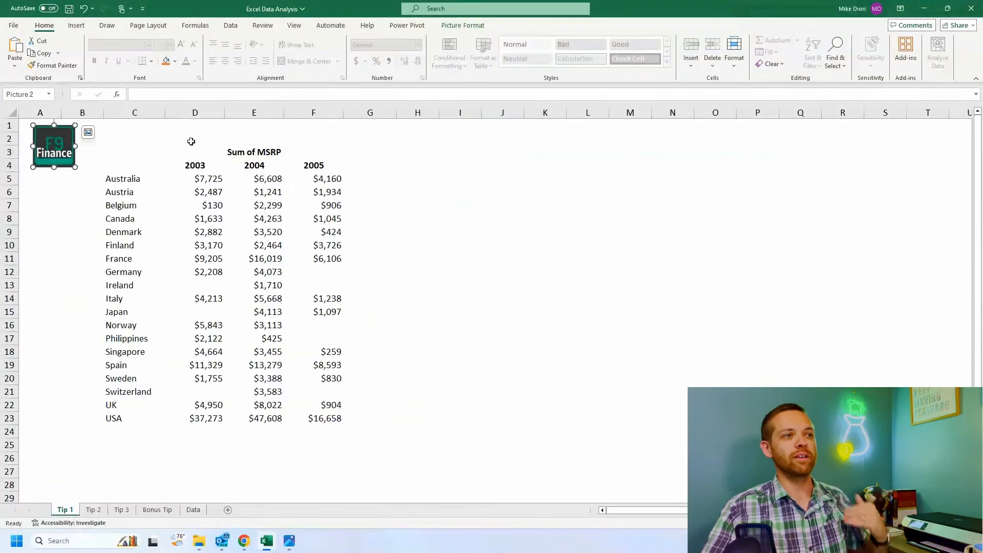
{"action": "left_click", "coordinate": [203, 153]}
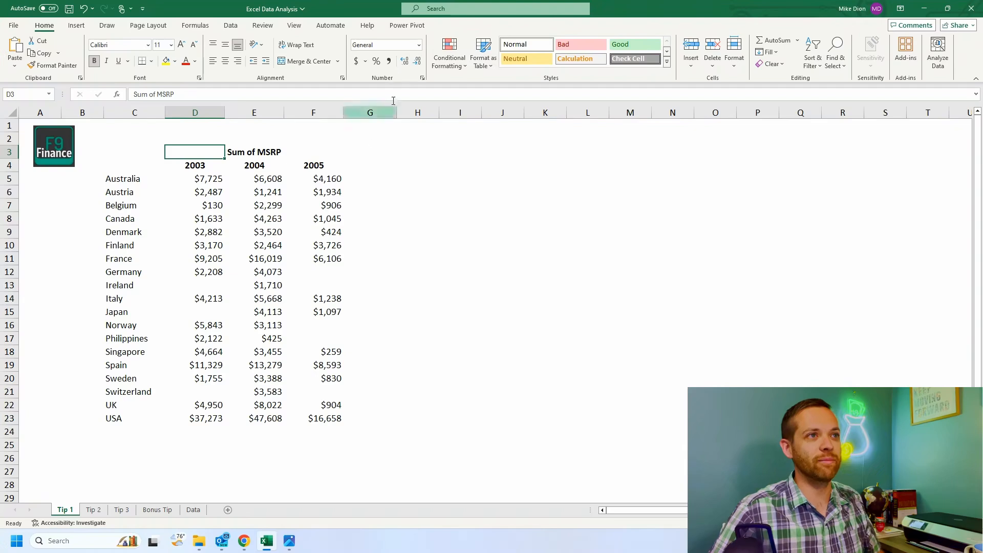
{"action": "left_click_drag", "start_coordinate": [397, 109], "coordinate": [358, 109]}
Step: Enter the headings "03 vs 04" in H4 and "04 vs 05" in I4
{"action": "left_click", "coordinate": [381, 162]}
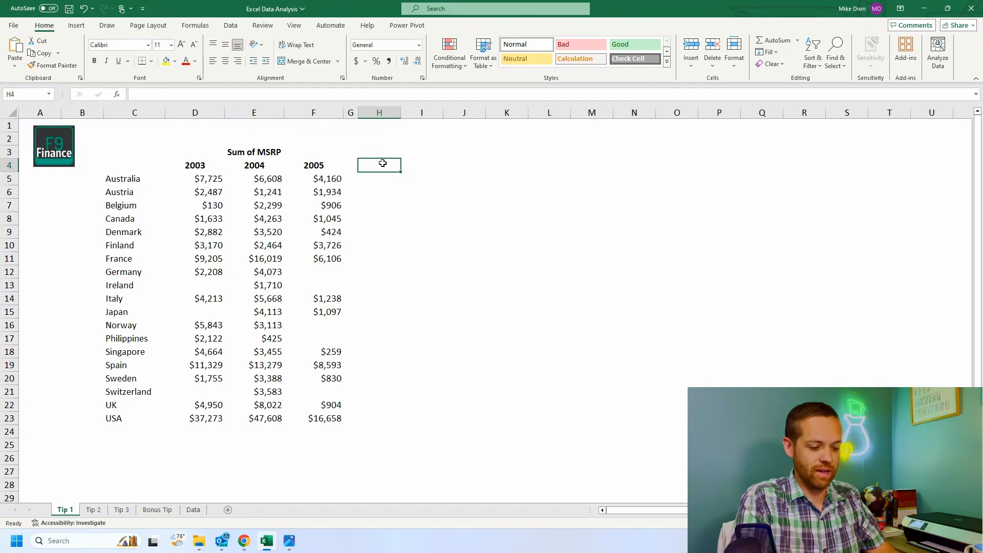
{"action": "type", "text": "03 vs 04"}
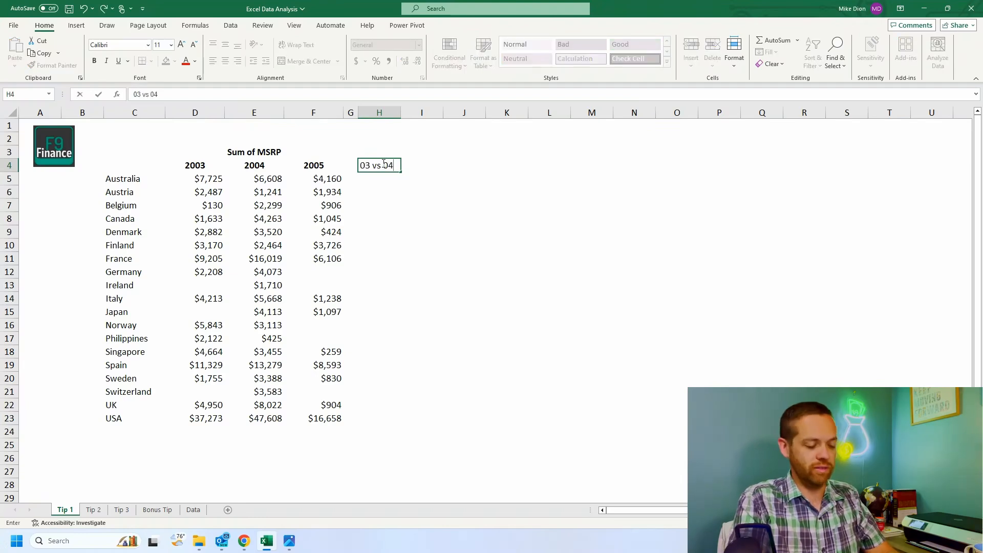
{"action": "key", "text": "Tab"}
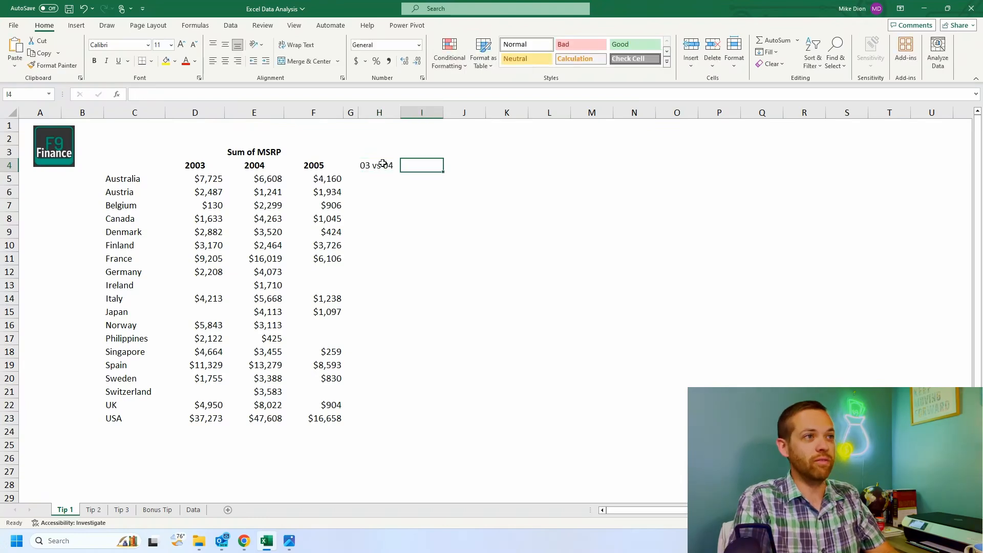
{"action": "type", "text": "04 vs 05"}
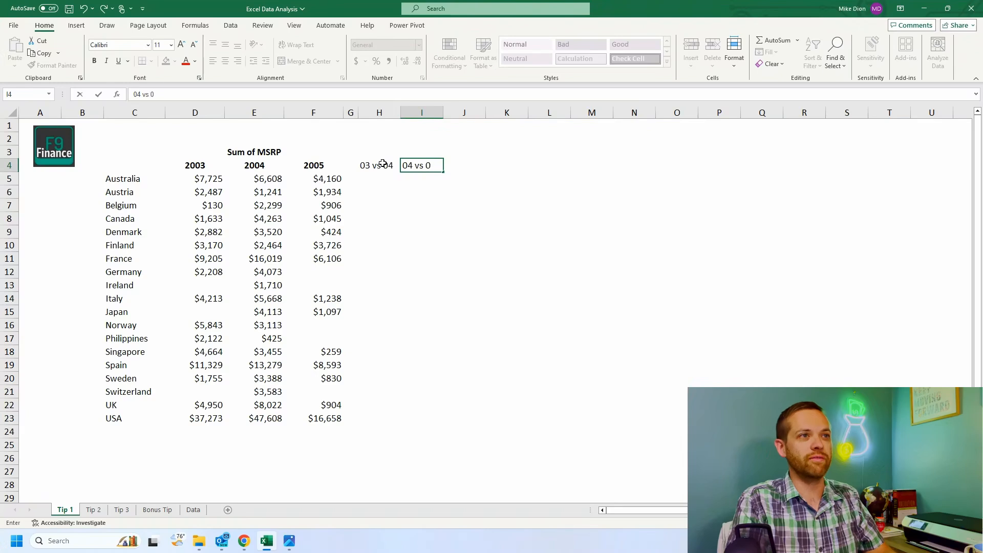
{"action": "key", "text": "Return"}
Step: Make the two comparison headings in H4:I4 bold and centred
{"action": "left_click", "coordinate": [383, 164]}
{"action": "key", "text": "shift+Right"}
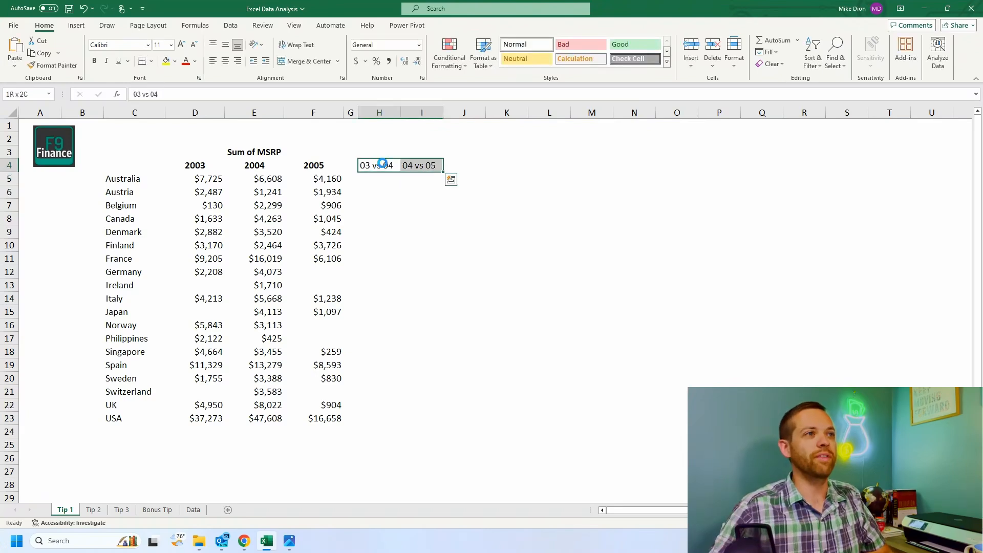
{"action": "key", "text": "ctrl+b"}
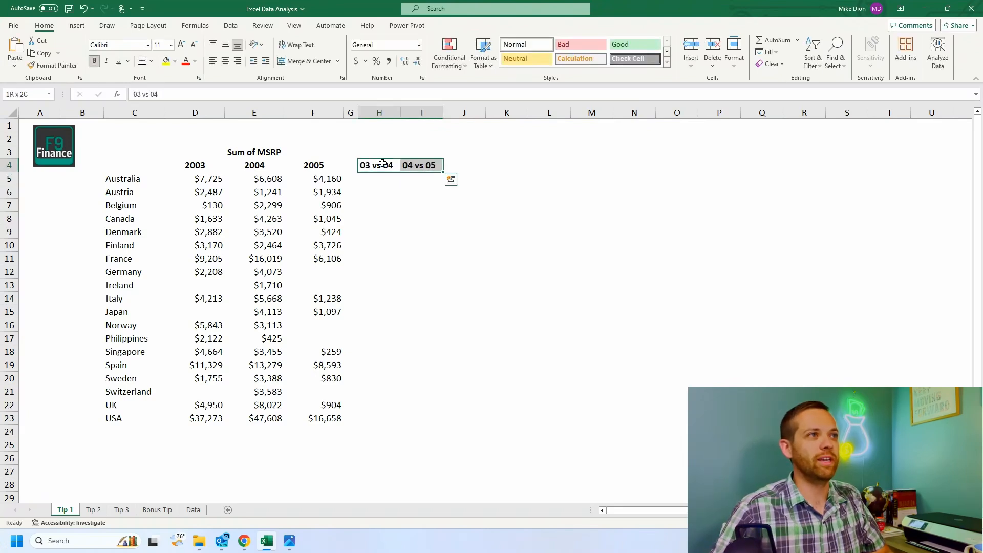
{"action": "left_click", "coordinate": [225, 61]}
Step: Enter the formula =E5-D5 in H5 to subtract Australia's 2003 value from its 2004 value
{"action": "left_click", "coordinate": [390, 182]}
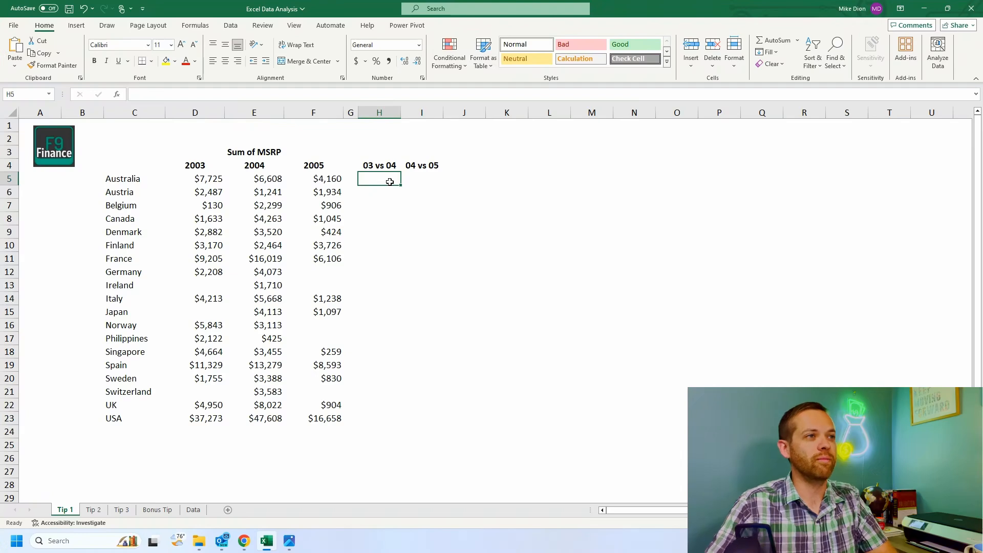
{"action": "type", "text": "="}
{"action": "left_click", "coordinate": [258, 178]}
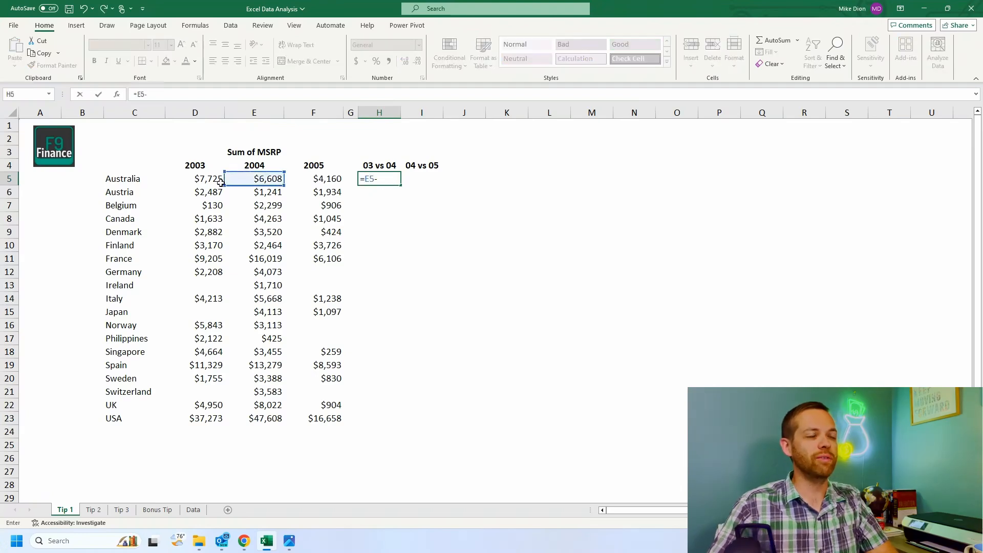
{"action": "type", "text": "-"}
{"action": "left_click", "coordinate": [210, 178]}
Step: Enter the formula =F5-E5 in I5 to subtract Australia's 2004 value from its 2005 value
{"action": "left_click", "coordinate": [425, 175]}
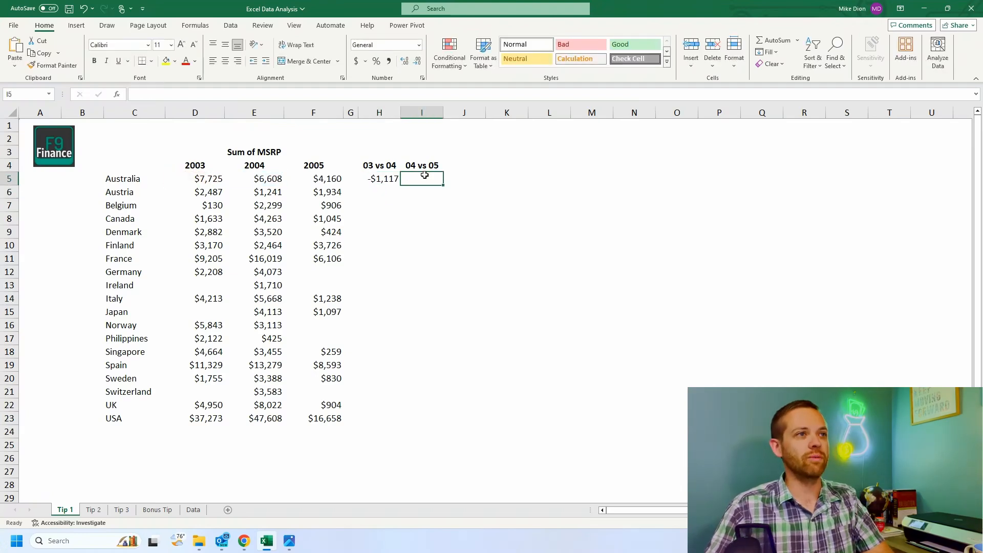
{"action": "type", "text": "="}
{"action": "left_click", "coordinate": [325, 180]}
{"action": "type", "text": "-"}
{"action": "left_click", "coordinate": [269, 181]}
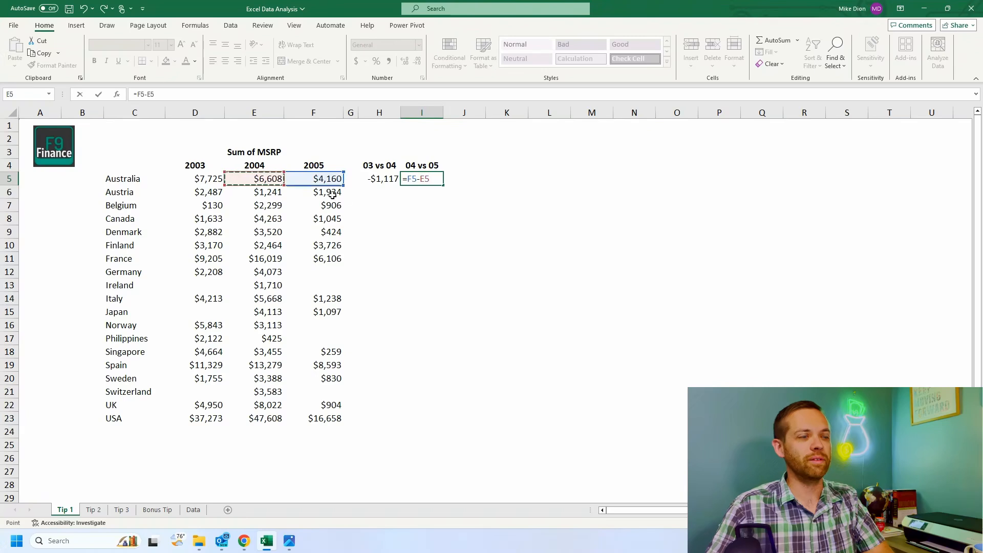
{"action": "type", "text": "]"}
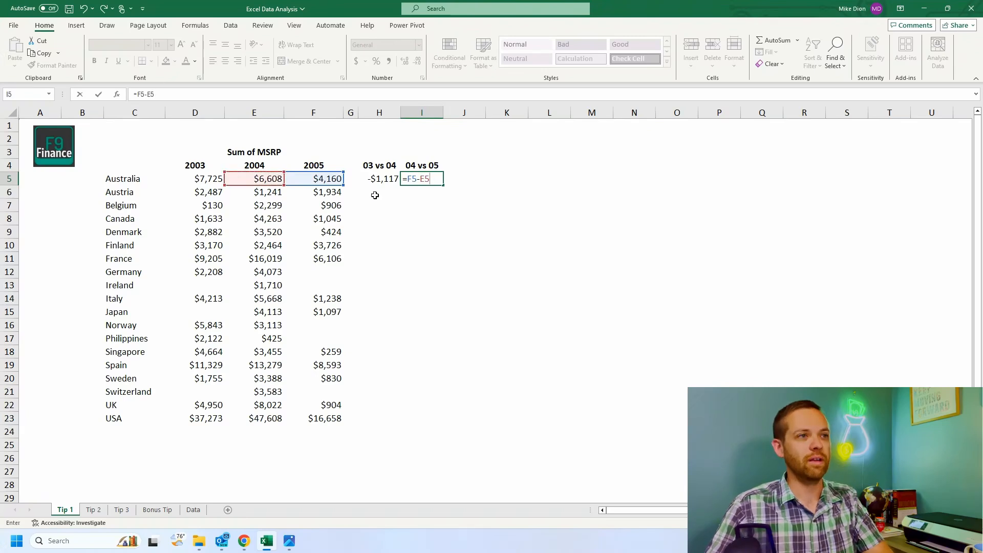
{"action": "key", "text": "Return"}
Step: Fill both difference formulas down to row 23 and format them as $ currency with 0 decimals and parenthesised negatives, in widened columns
{"action": "left_click_drag", "start_coordinate": [387, 179], "coordinate": [441, 421]}
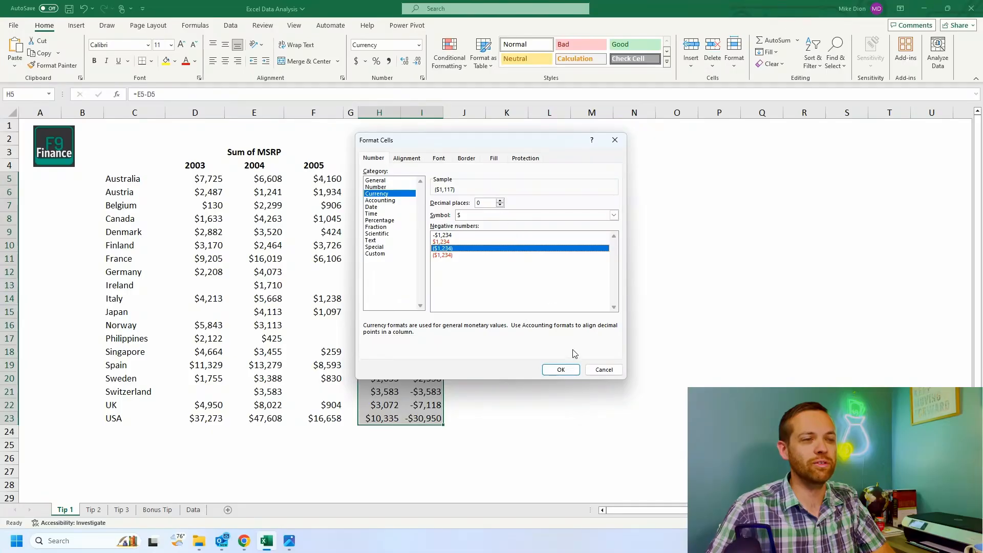
{"action": "left_click", "coordinate": [556, 370]}
{"action": "left_click_drag", "start_coordinate": [382, 113], "coordinate": [450, 113]}
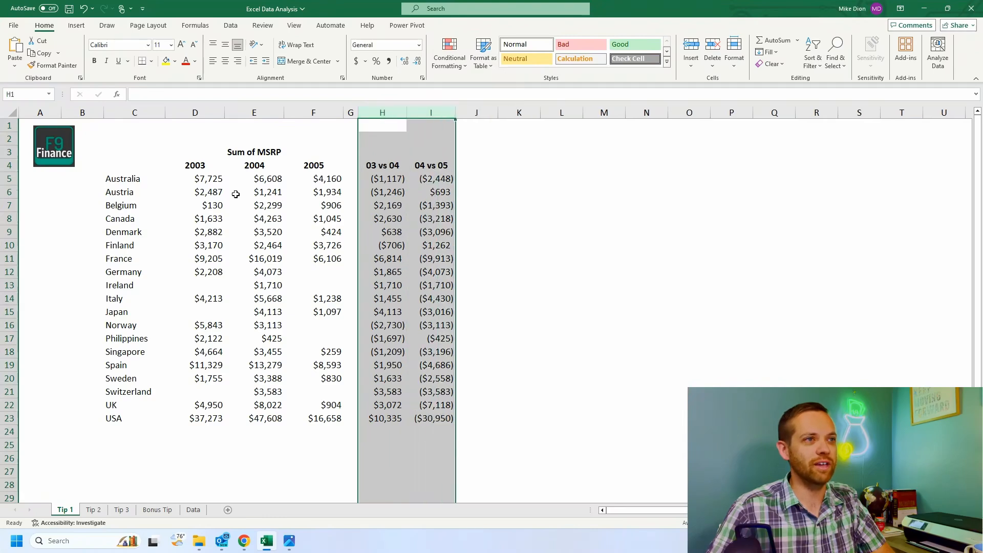
{"action": "left_click", "coordinate": [519, 152]}
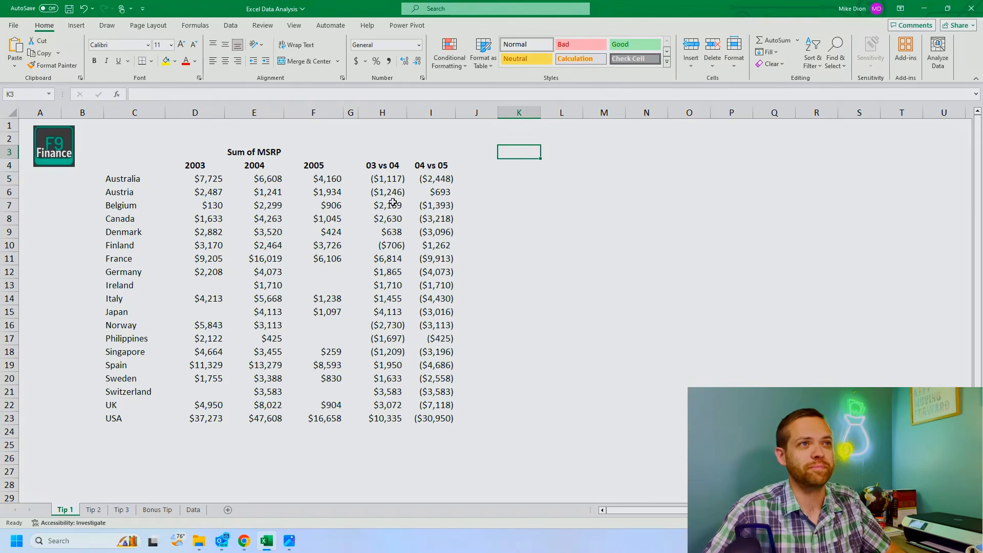
{"action": "left_click", "coordinate": [463, 68]}
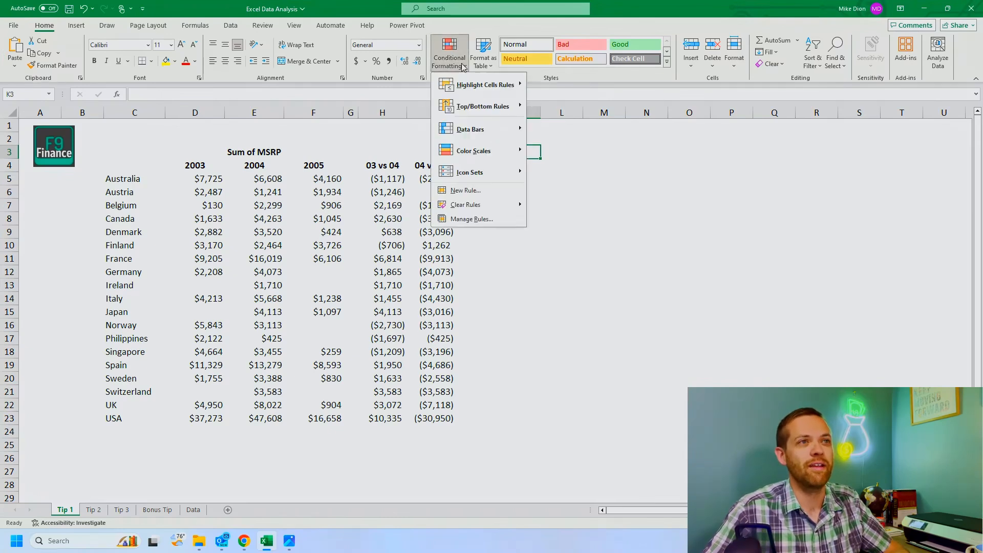
{"action": "mouse_move", "coordinate": [463, 83]}
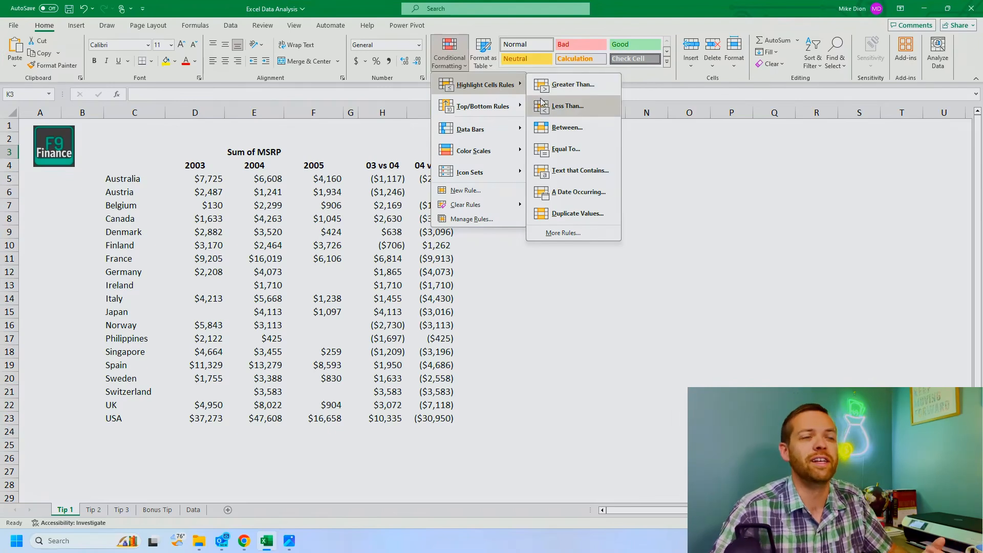
{"action": "mouse_move", "coordinate": [462, 106]}
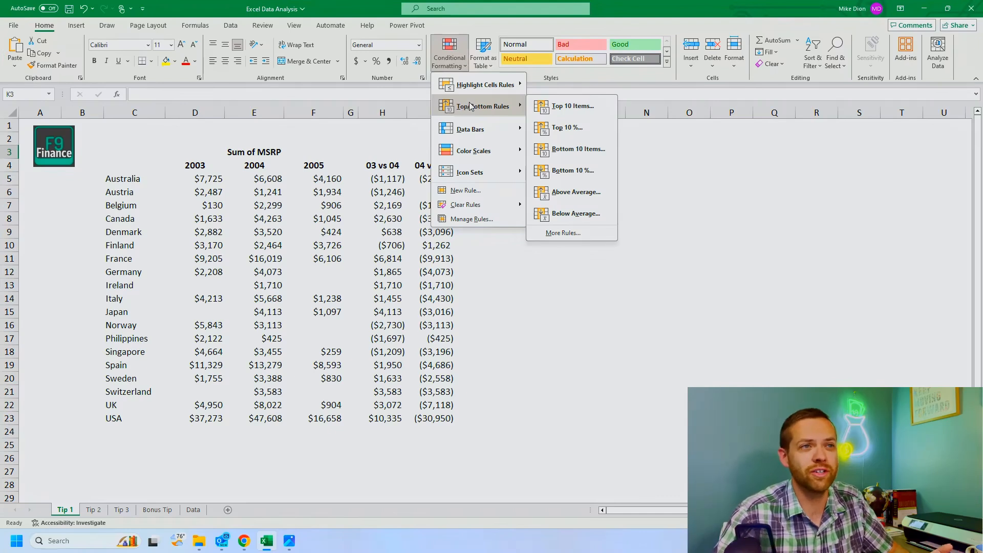
{"action": "mouse_move", "coordinate": [477, 126]}
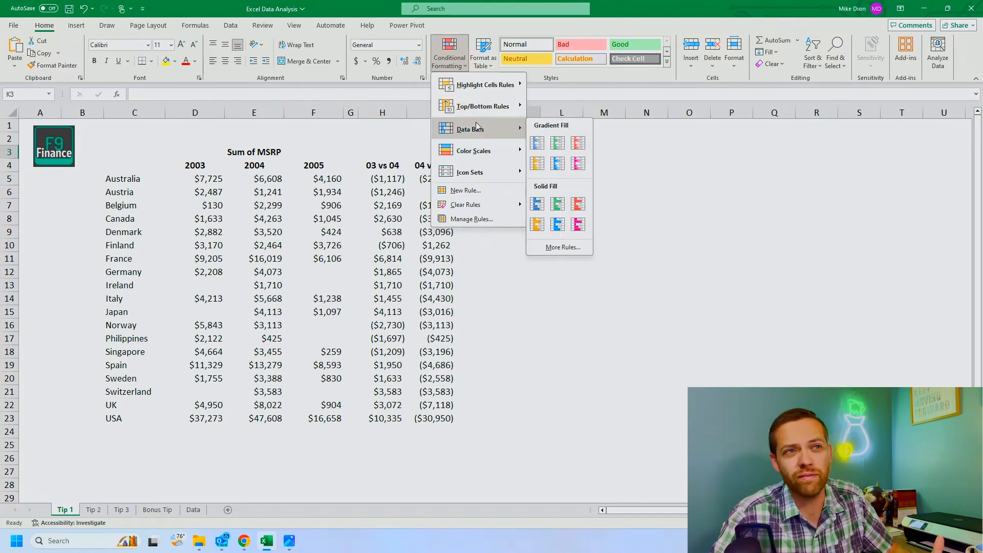
{"action": "mouse_move", "coordinate": [489, 152]}
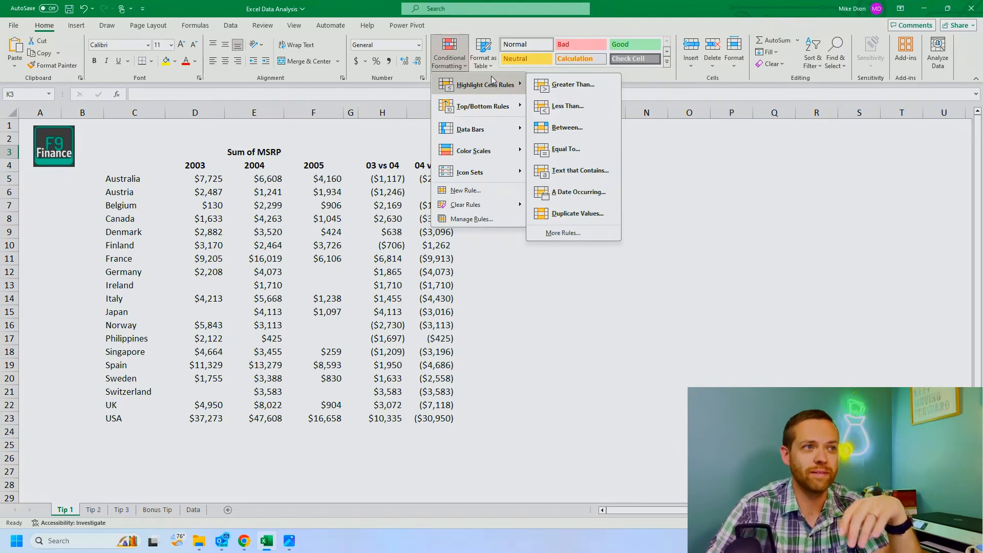
{"action": "left_click", "coordinate": [377, 283]}
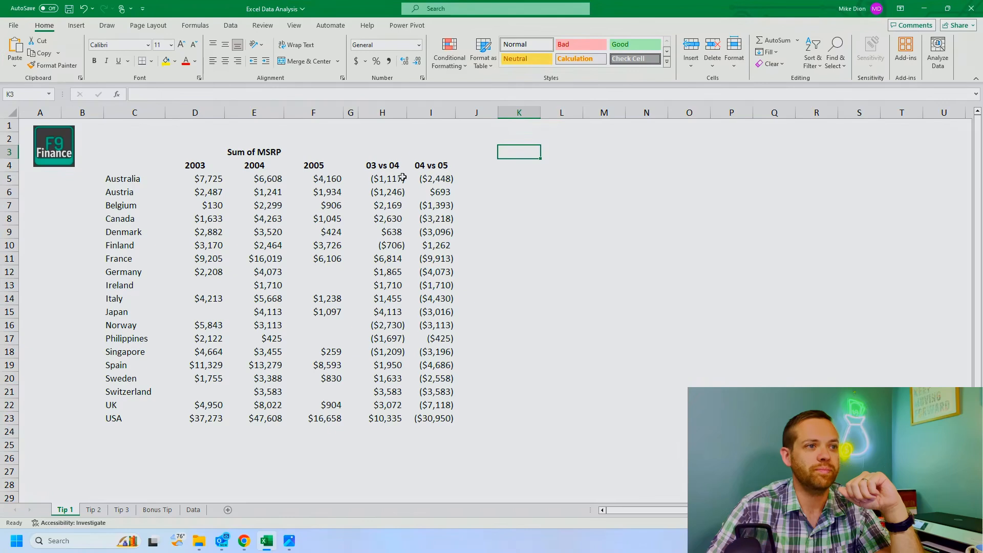
Step: Add a conditional formatting rule to H5:I23 that shows values greater than 0 with Green Fill with Dark Green Text
{"action": "left_click_drag", "start_coordinate": [401, 178], "coordinate": [439, 419]}
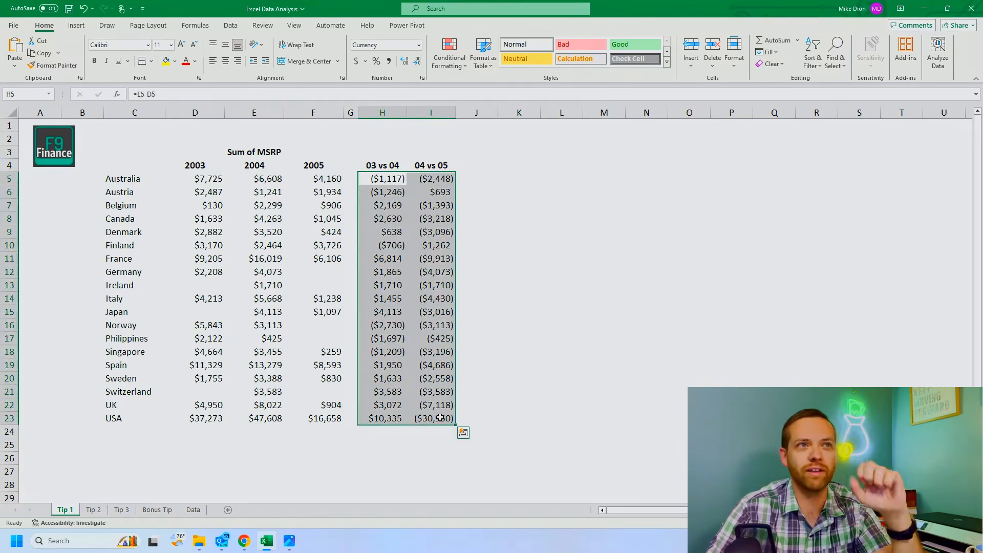
{"action": "left_click", "coordinate": [449, 51]}
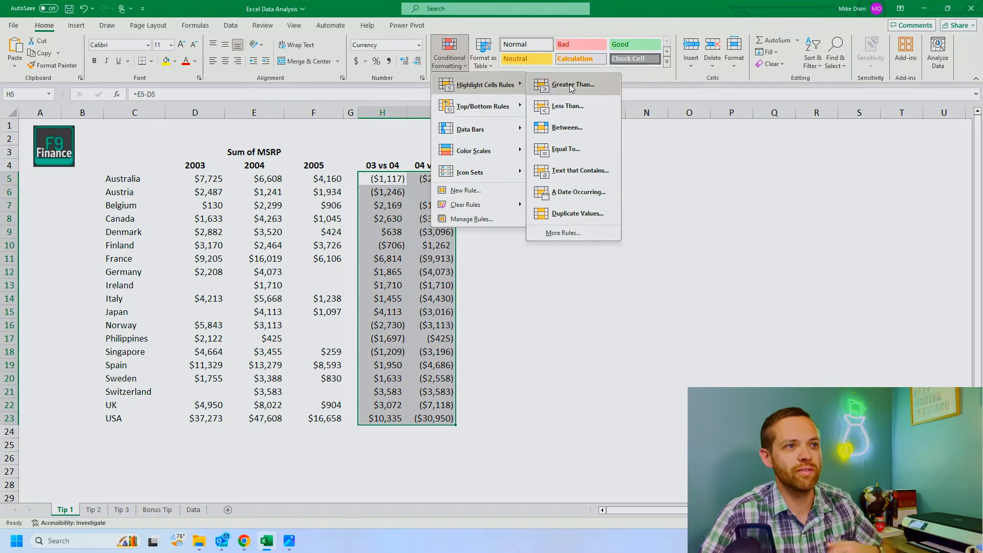
{"action": "left_click", "coordinate": [571, 87]}
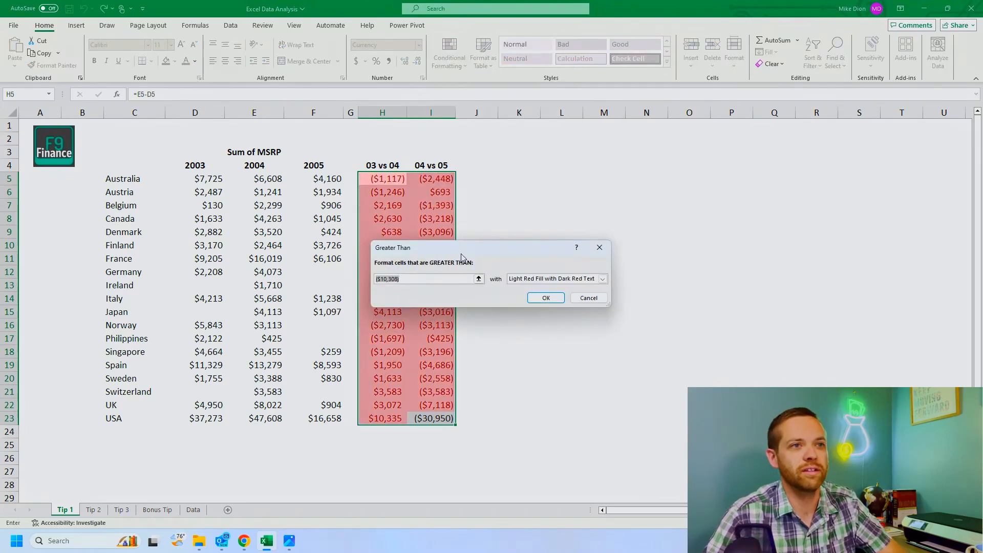
{"action": "type", "text": "0"}
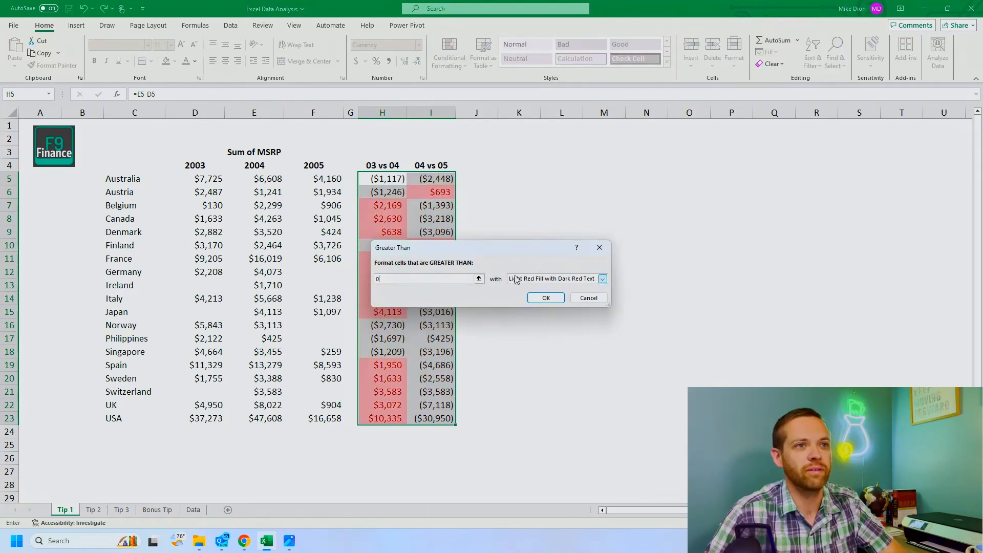
{"action": "left_click", "coordinate": [516, 279]}
{"action": "left_click", "coordinate": [532, 299]}
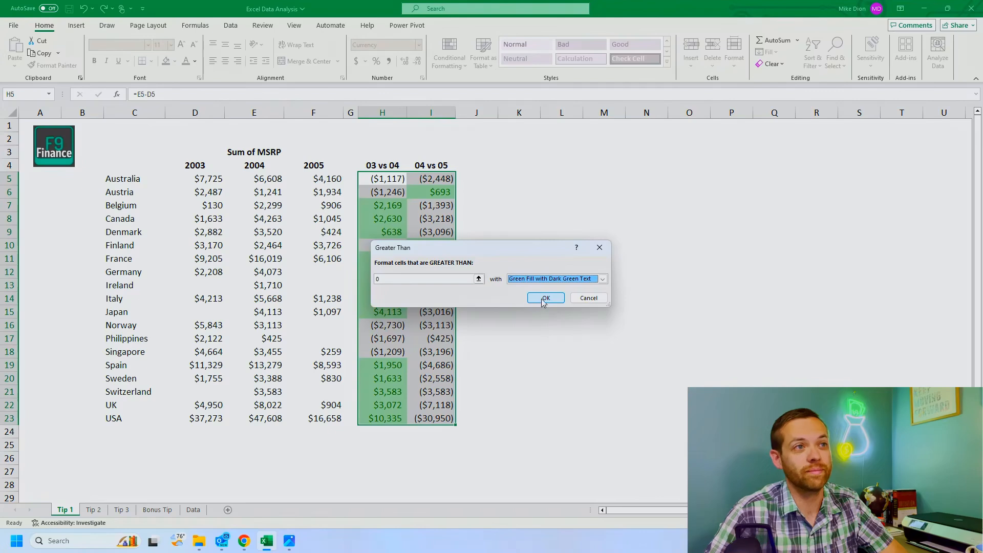
{"action": "left_click", "coordinate": [545, 299]}
Step: Add a conditional formatting rule to H5:I23 that shows values less than 0 with Light Red Fill with Dark Red Text
{"action": "left_click", "coordinate": [451, 62]}
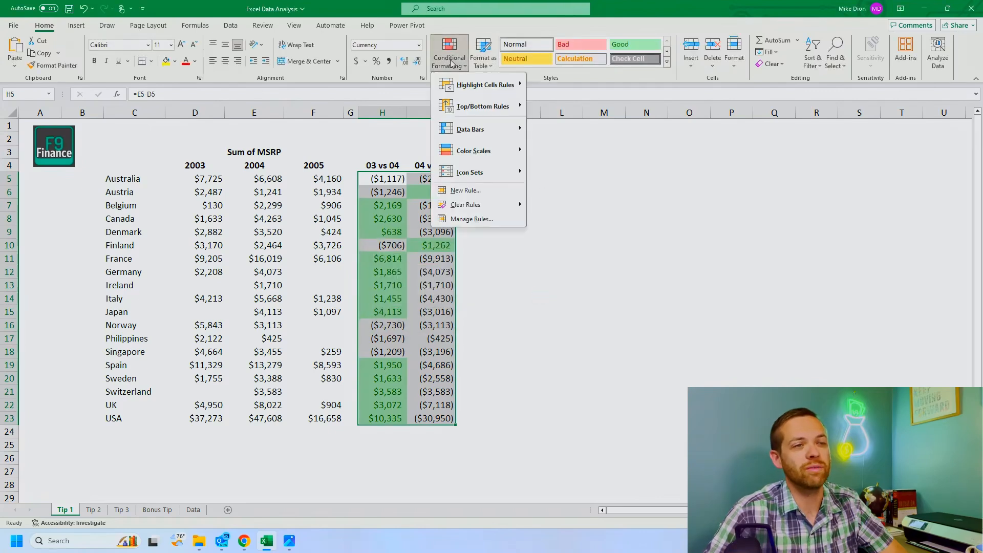
{"action": "mouse_move", "coordinate": [487, 84]}
{"action": "left_click", "coordinate": [579, 108]}
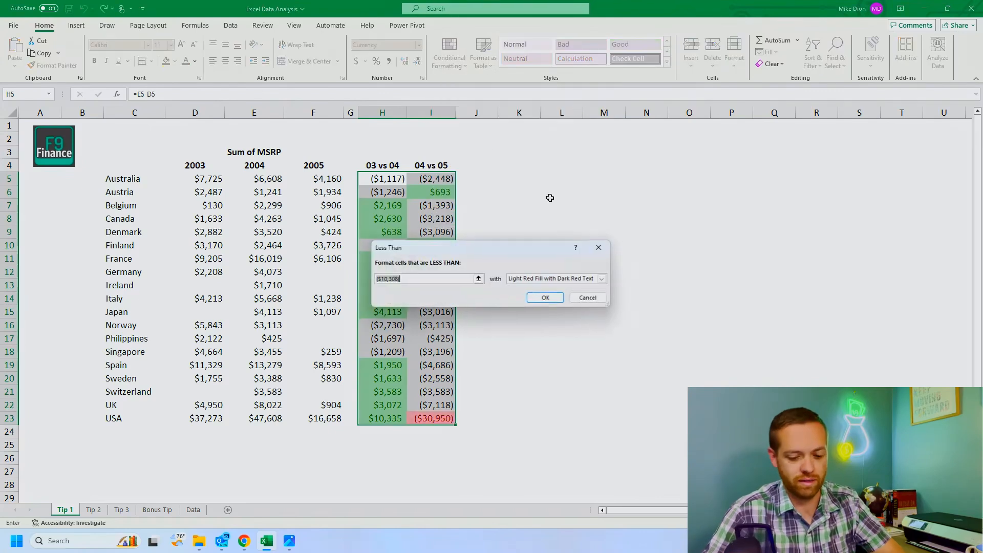
{"action": "type", "text": "0"}
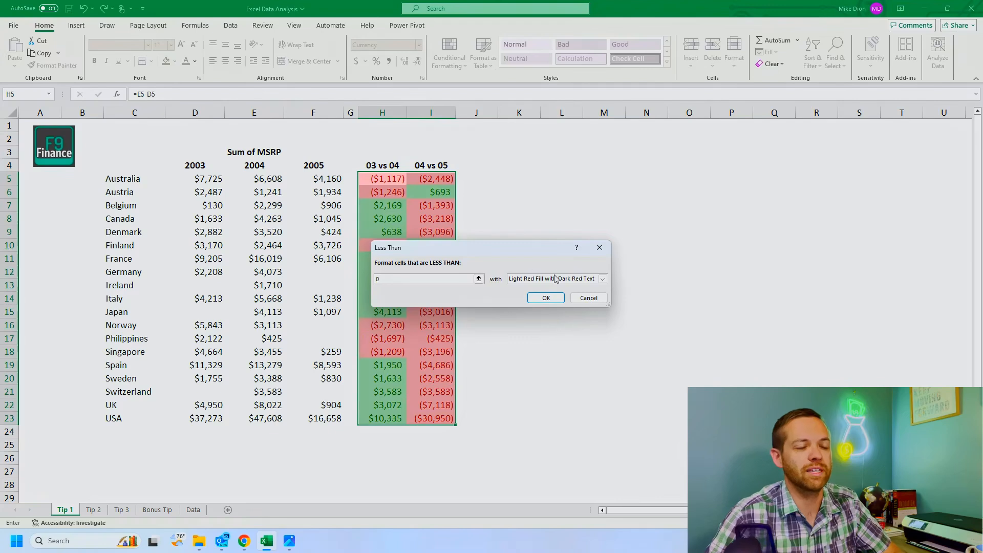
{"action": "left_click", "coordinate": [556, 298]}
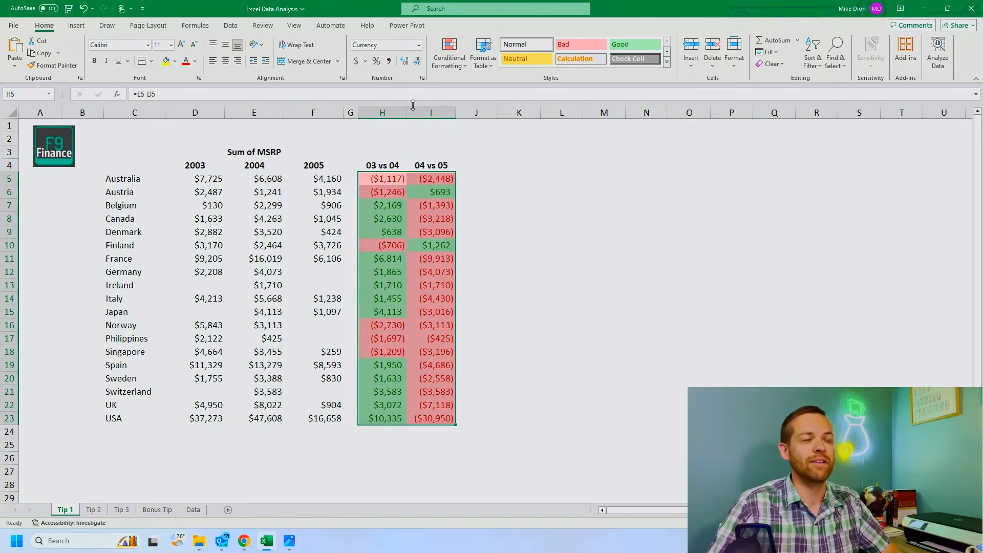
Step: Edit the red less-than conditional formatting rule on H5:I23 to use a threshold of 2000
{"action": "left_click", "coordinate": [461, 65]}
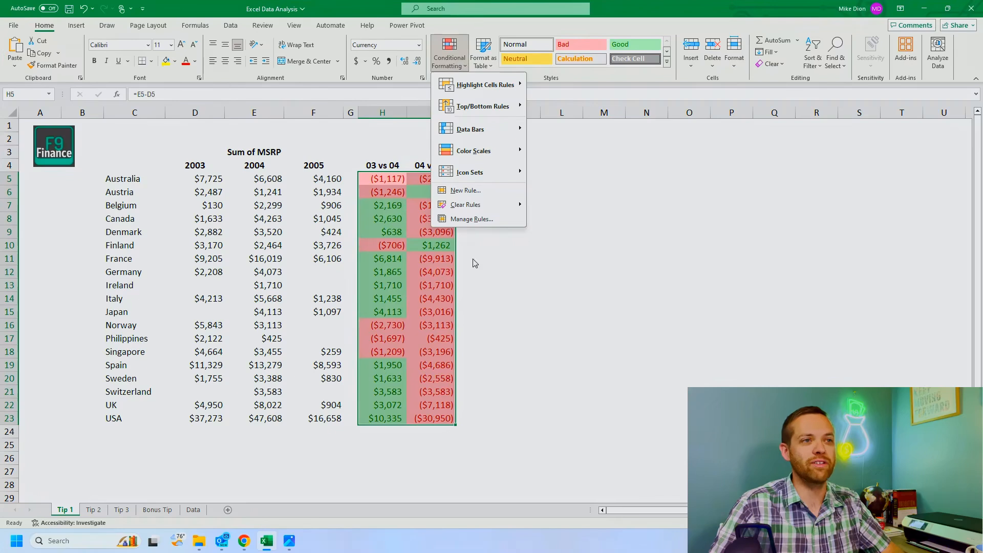
{"action": "left_click", "coordinate": [466, 220]}
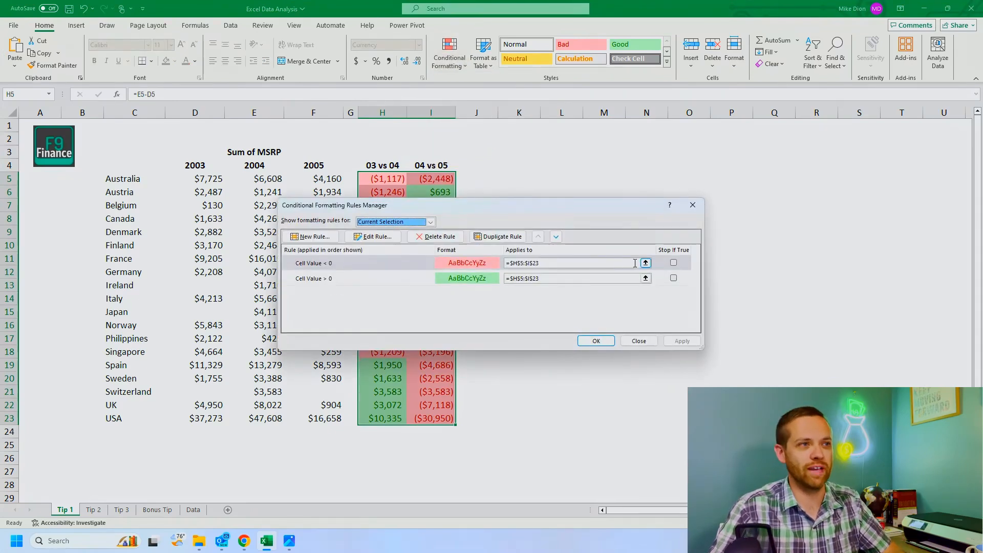
{"action": "double_click", "coordinate": [340, 263]}
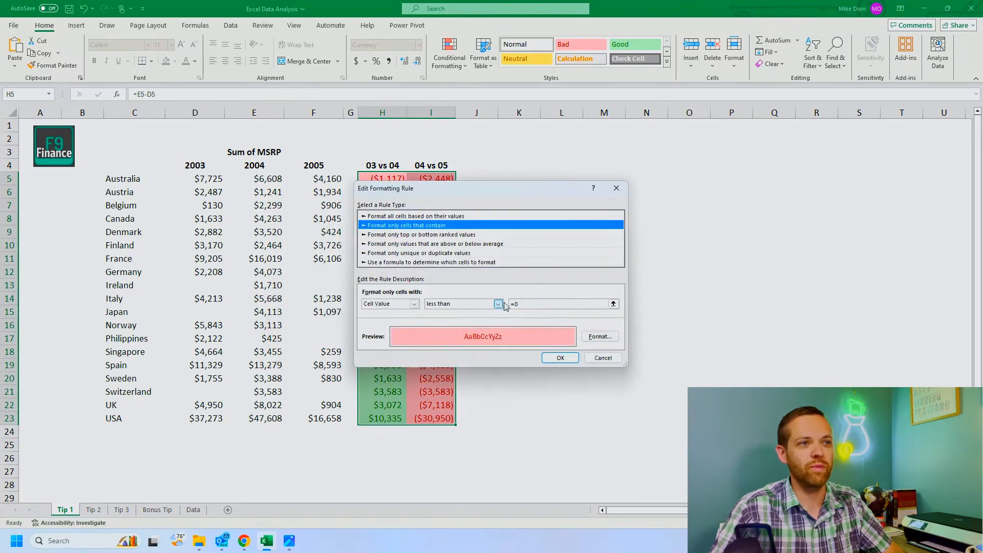
{"action": "left_click", "coordinate": [516, 304]}
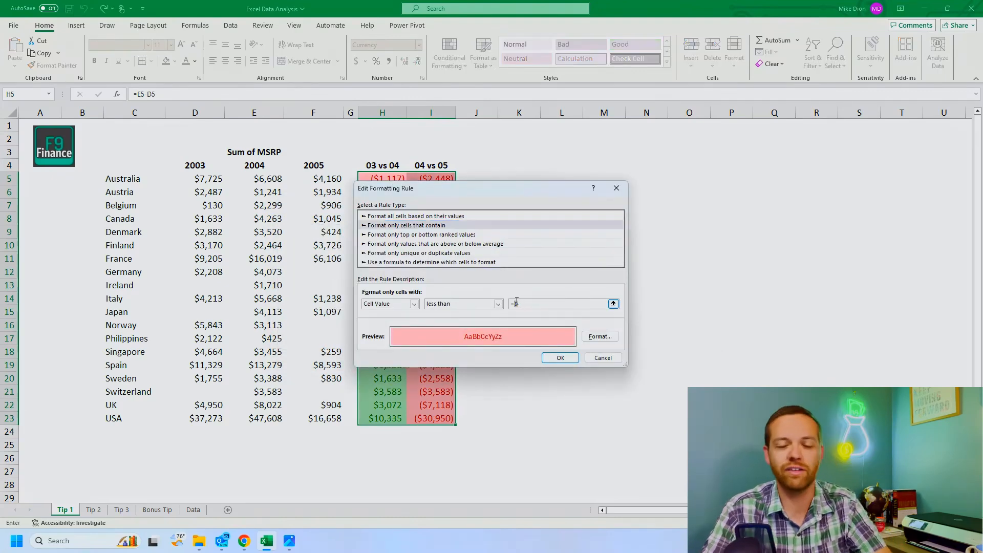
{"action": "key", "text": "BackSpace"}
{"action": "type", "text": "2000"}
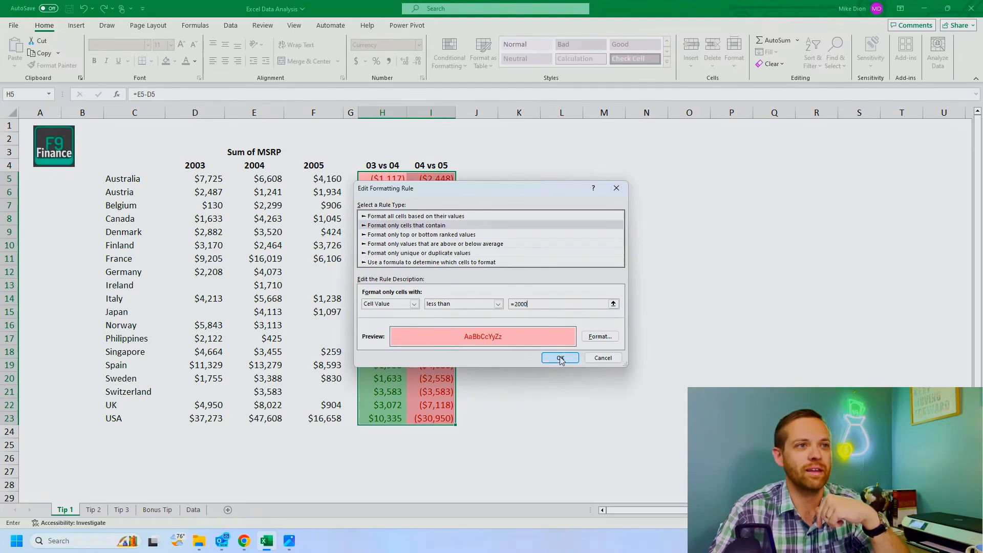
{"action": "left_click", "coordinate": [561, 358]}
Step: Edit the green greater-than rule to use a threshold of 2000 and apply the rule changes
{"action": "left_click", "coordinate": [342, 283]}
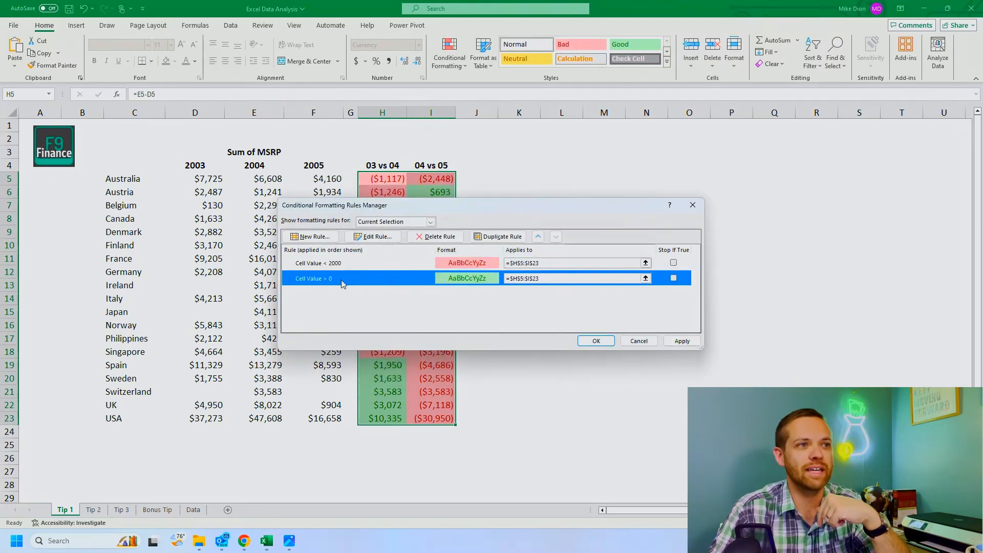
{"action": "double_click", "coordinate": [343, 283]}
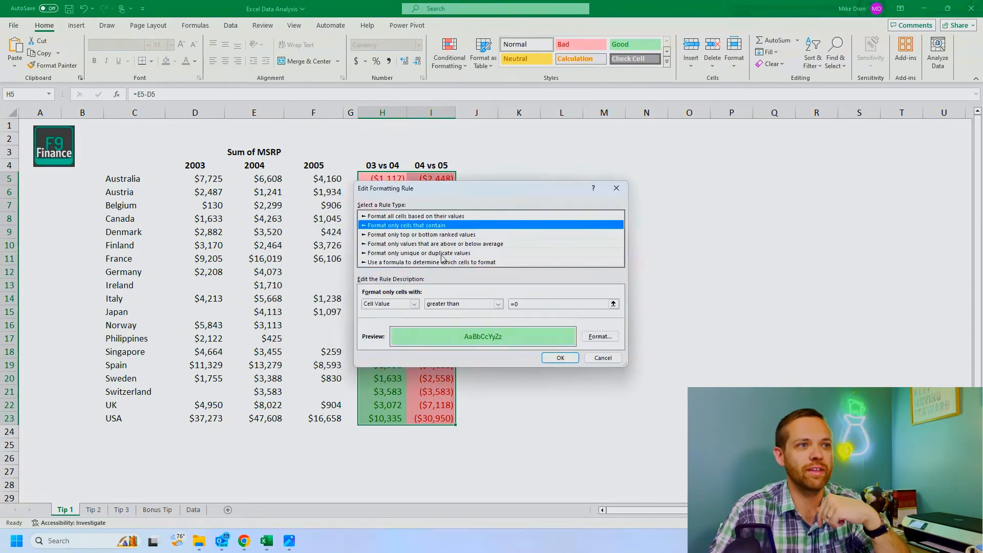
{"action": "left_click", "coordinate": [523, 305]}
{"action": "type", "text": "=2"}
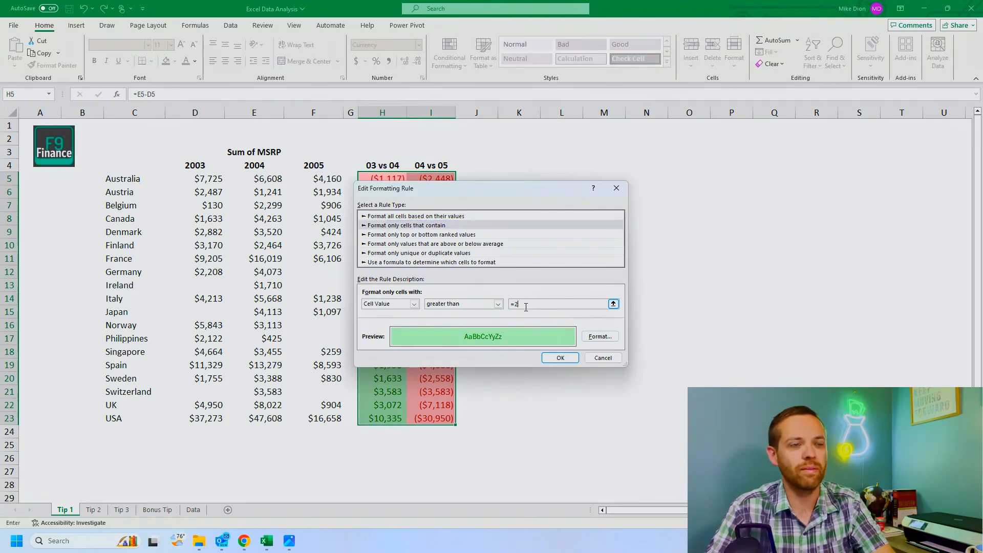
{"action": "type", "text": "000"}
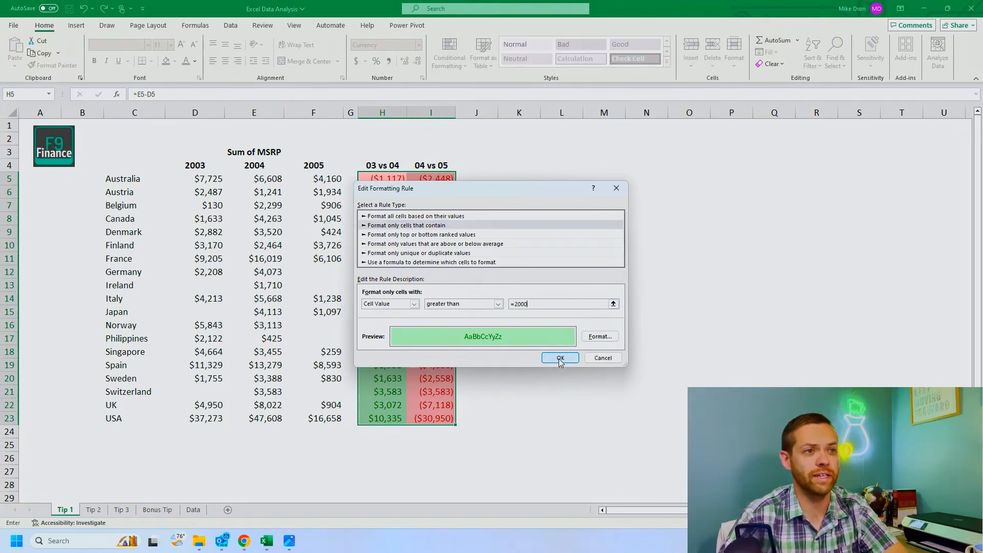
{"action": "left_click", "coordinate": [561, 359]}
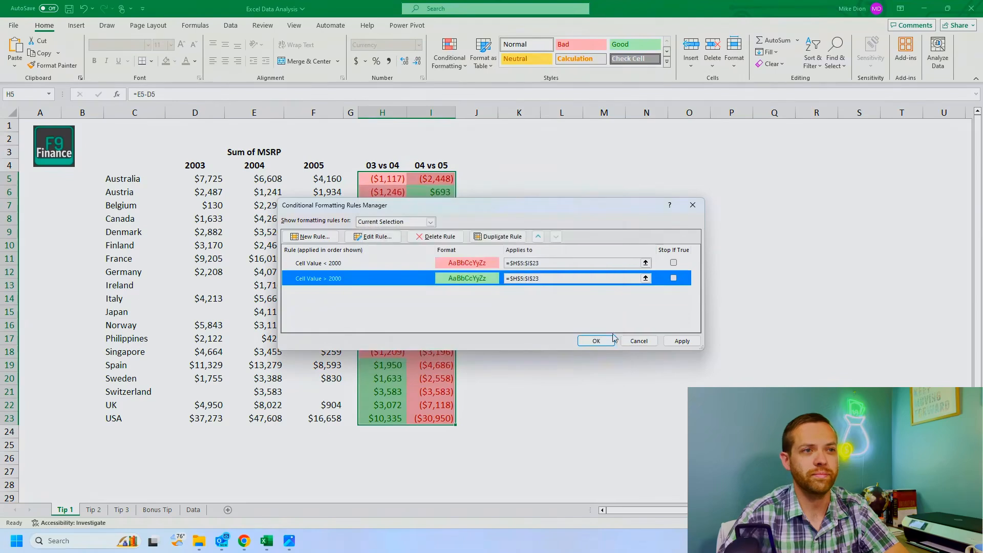
{"action": "left_click", "coordinate": [683, 341]}
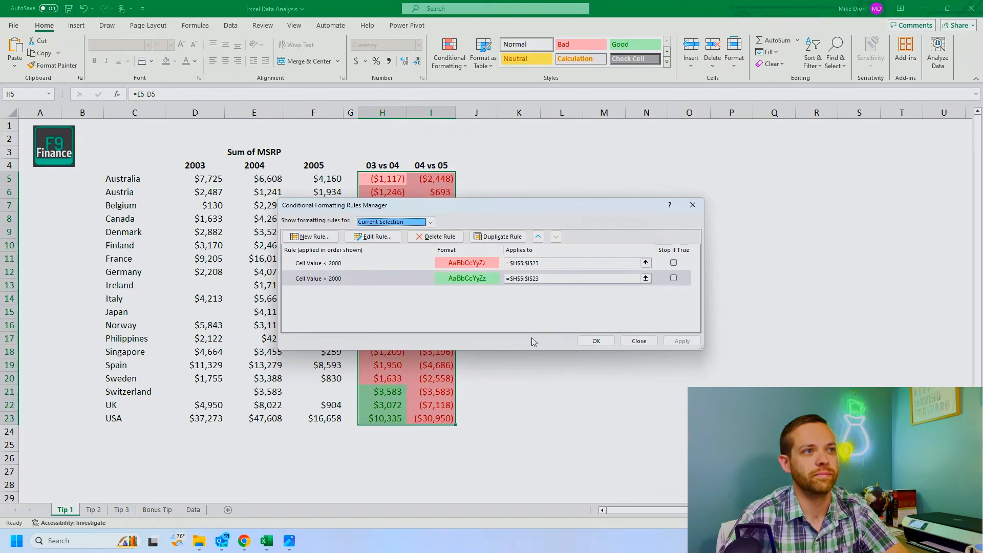
{"action": "left_click", "coordinate": [595, 341]}
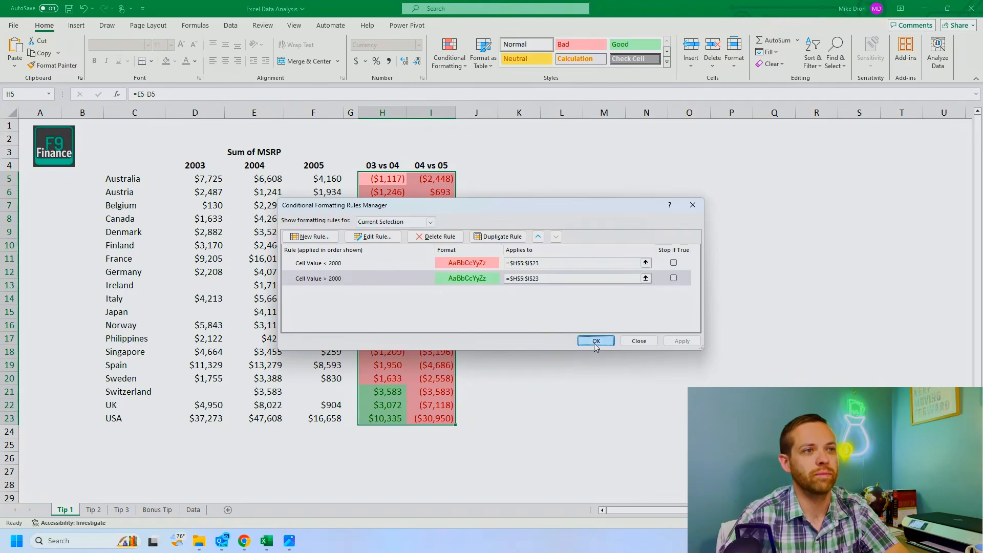
Step: Change the red rule's less-than threshold to -2000 and apply it to H5:I23
{"action": "left_click", "coordinate": [455, 66]}
{"action": "left_click", "coordinate": [487, 220]}
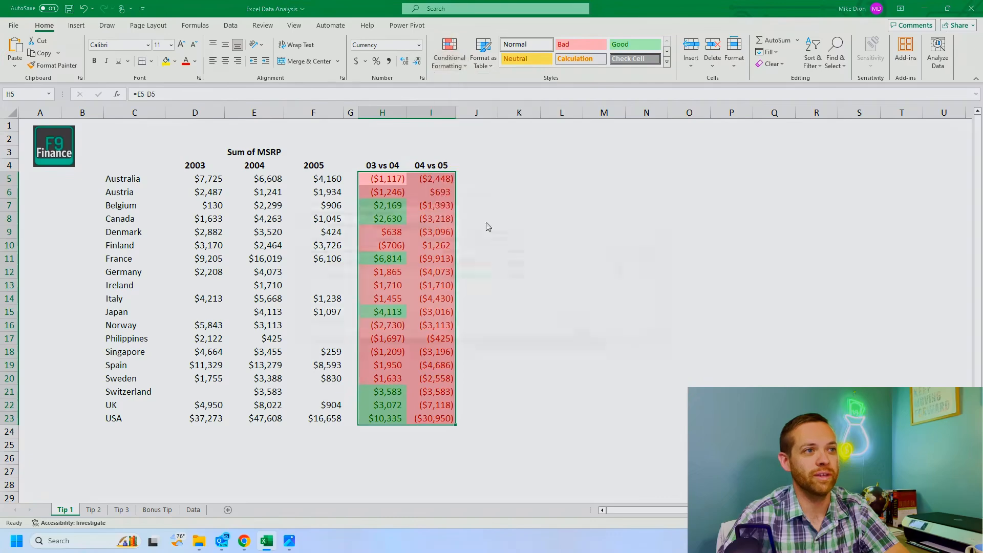
{"action": "left_click", "coordinate": [323, 264]}
{"action": "double_click", "coordinate": [322, 264]}
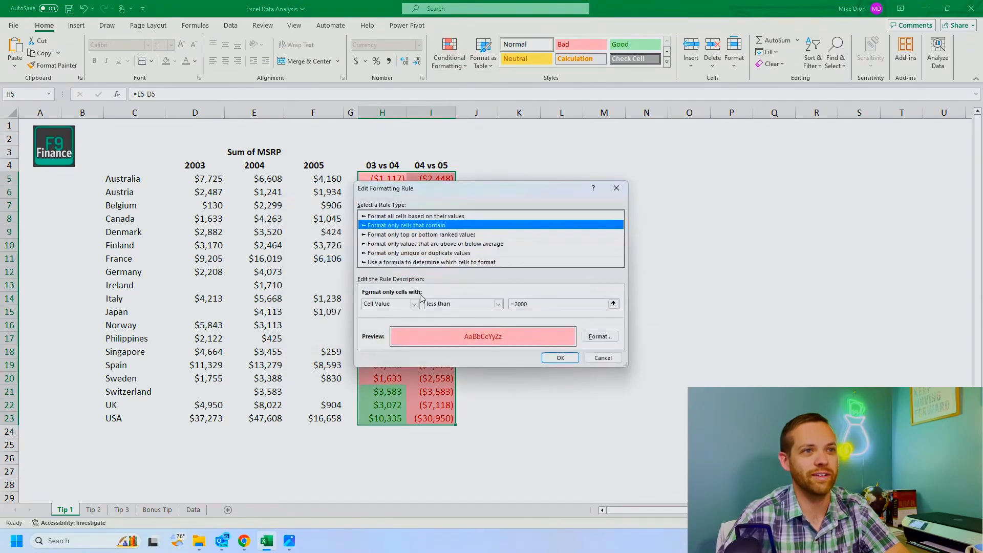
{"action": "left_click", "coordinate": [516, 307]}
{"action": "type", "text": "-"}
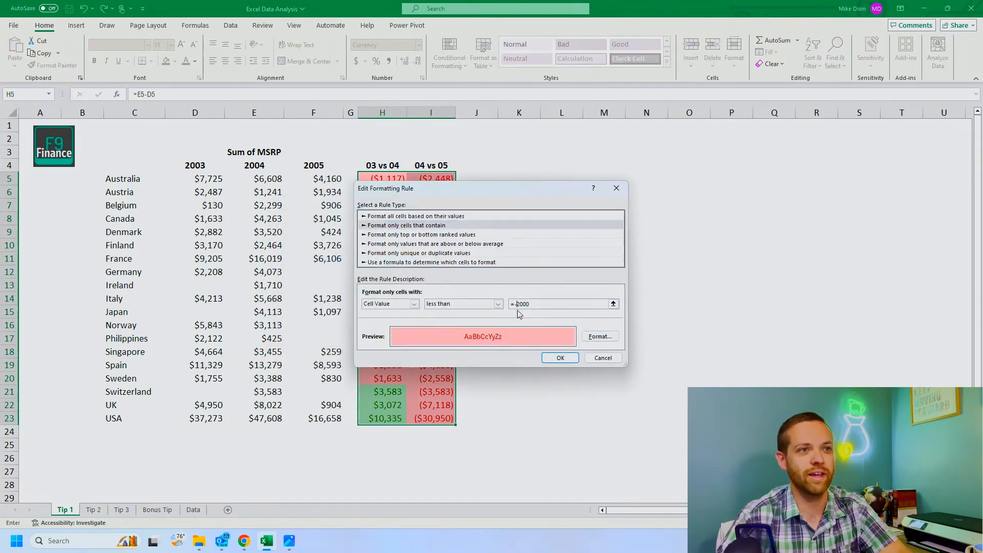
{"action": "left_click", "coordinate": [560, 357]}
{"action": "left_click", "coordinate": [681, 341]}
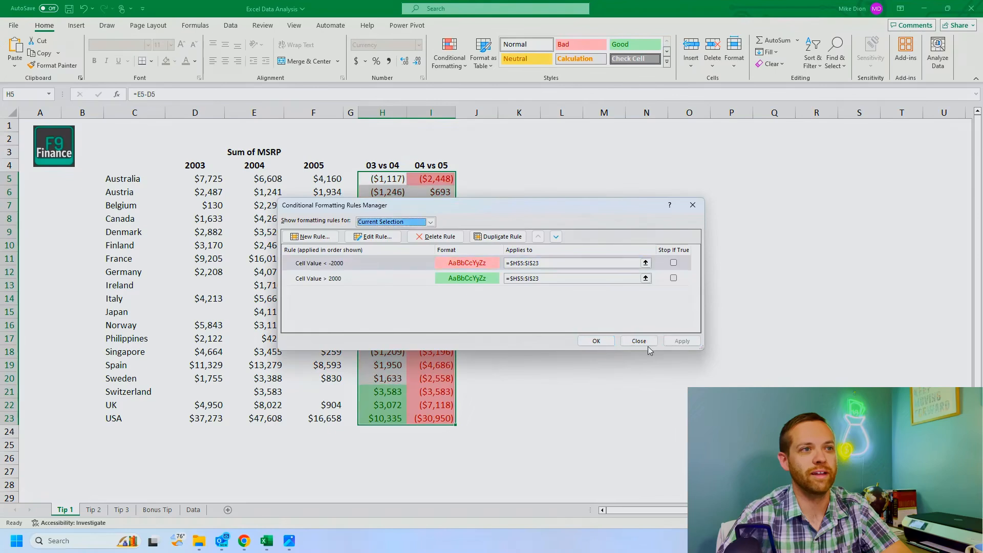
{"action": "left_click", "coordinate": [596, 341]}
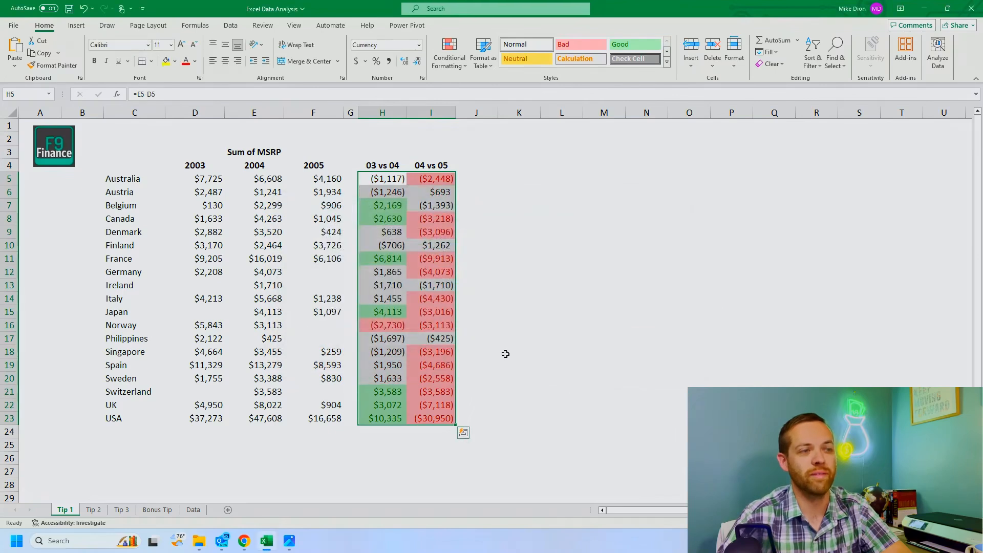
{"action": "left_click", "coordinate": [511, 325]}
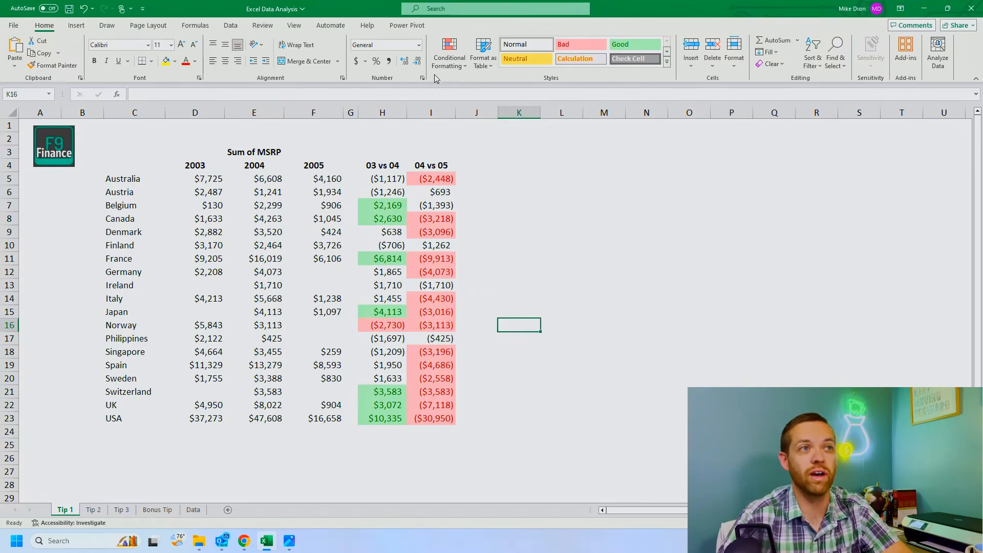
{"action": "left_click", "coordinate": [433, 111]}
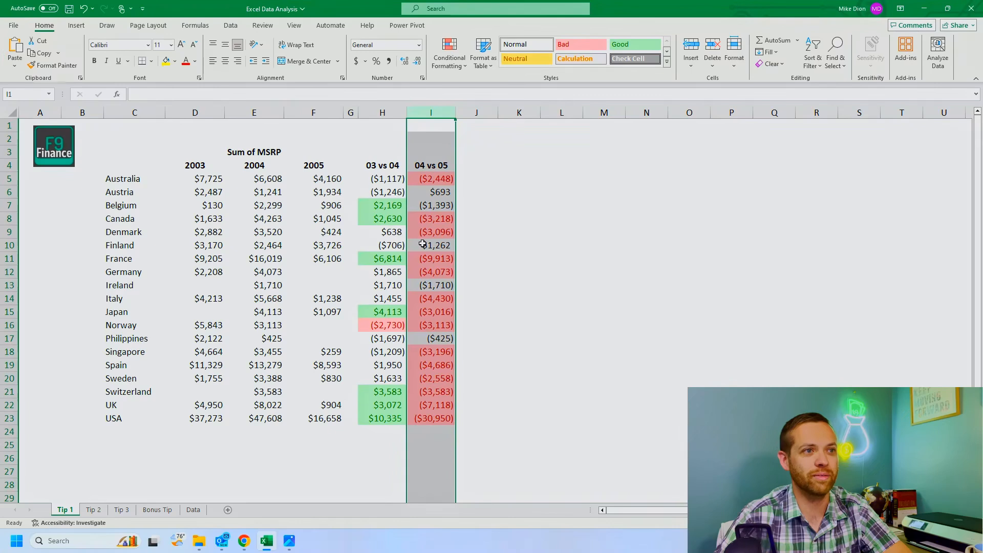
{"action": "left_click", "coordinate": [430, 191]}
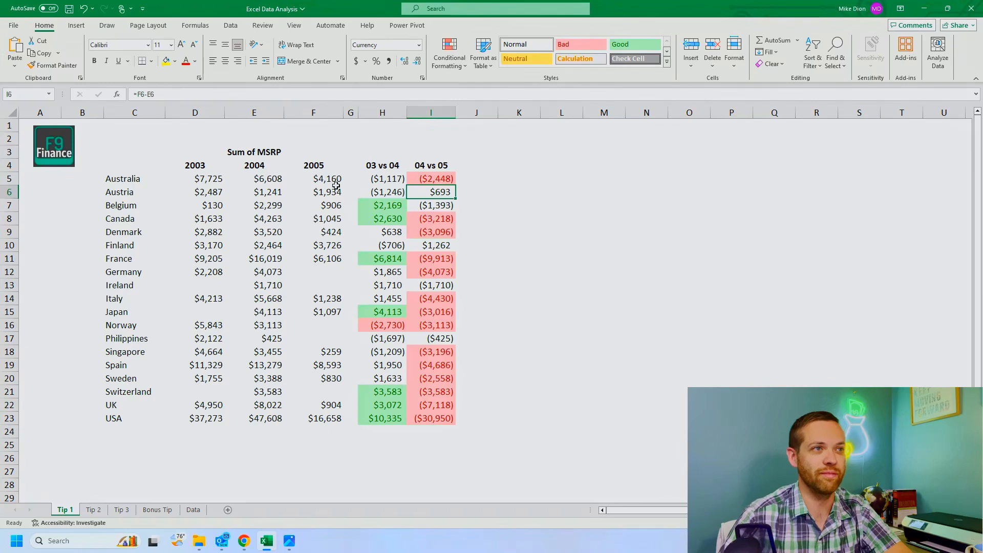
Step: Add a Top 10% conditional formatting rule to H5:I23 with Green Fill with Dark Green Text
{"action": "left_click_drag", "start_coordinate": [386, 178], "coordinate": [443, 418]}
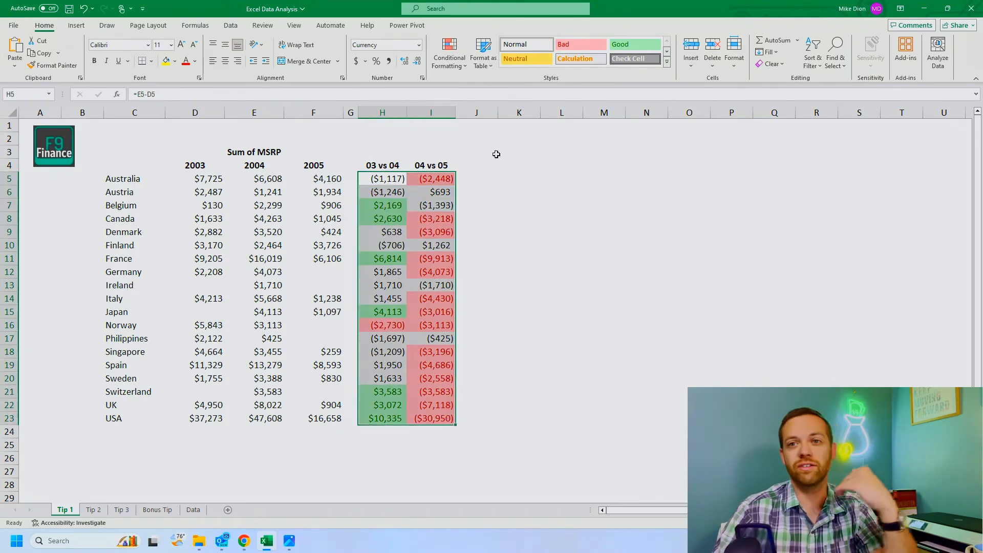
{"action": "left_click", "coordinate": [466, 60]}
{"action": "mouse_move", "coordinate": [481, 106]}
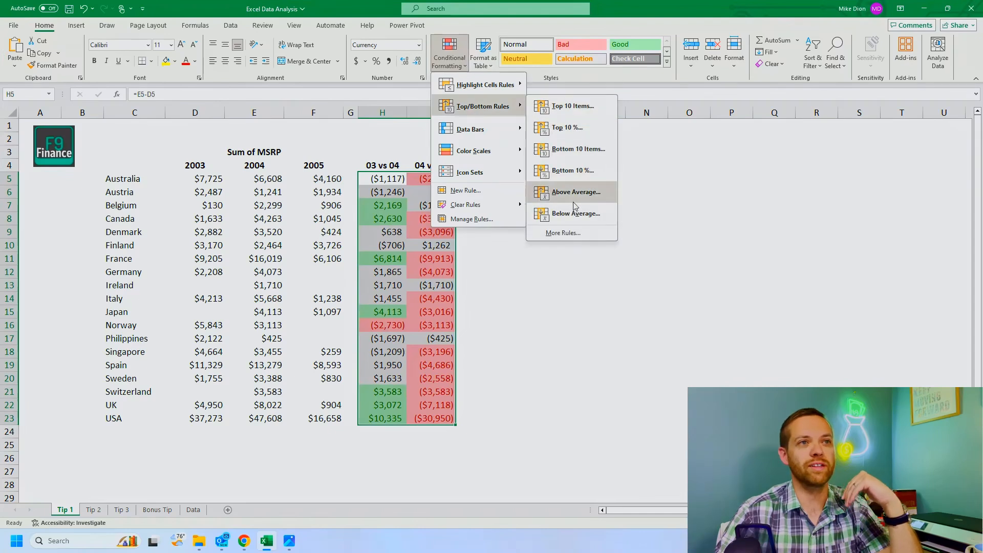
{"action": "left_click", "coordinate": [565, 133]}
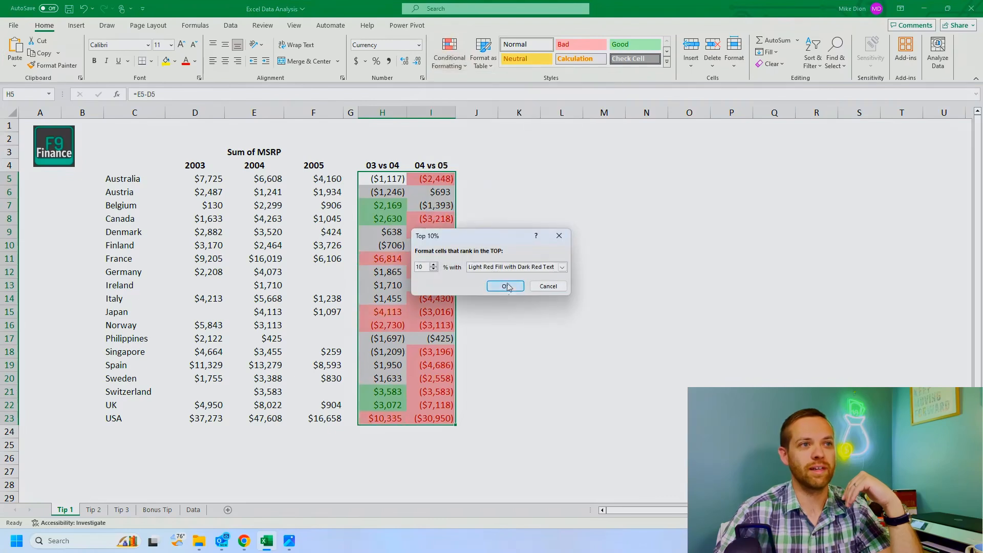
{"action": "left_click", "coordinate": [562, 267]}
{"action": "left_click", "coordinate": [507, 288]}
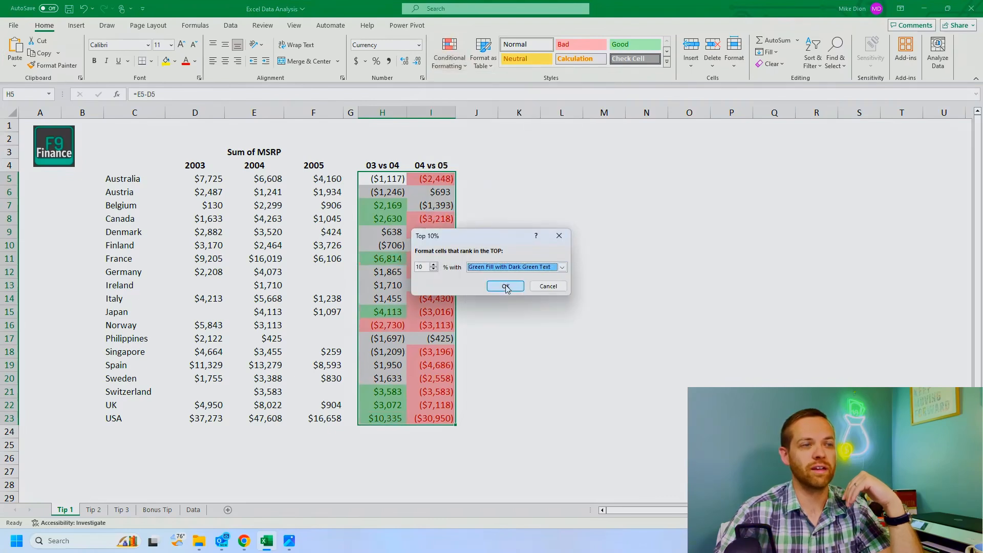
{"action": "left_click", "coordinate": [505, 287]}
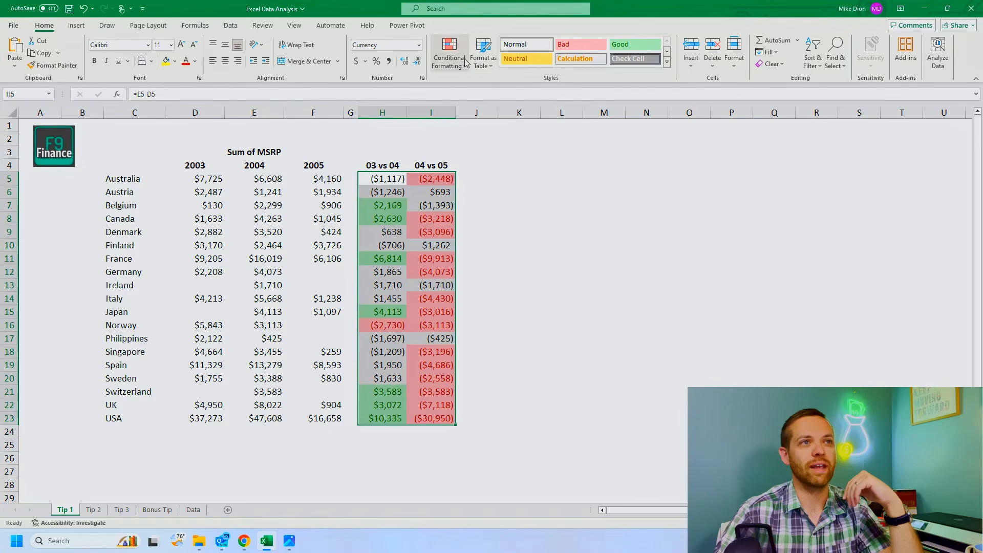
Step: Add a Bottom 10% conditional formatting rule to H5:I23 with Light Red Fill with Dark Red Text
{"action": "left_click", "coordinate": [450, 56]}
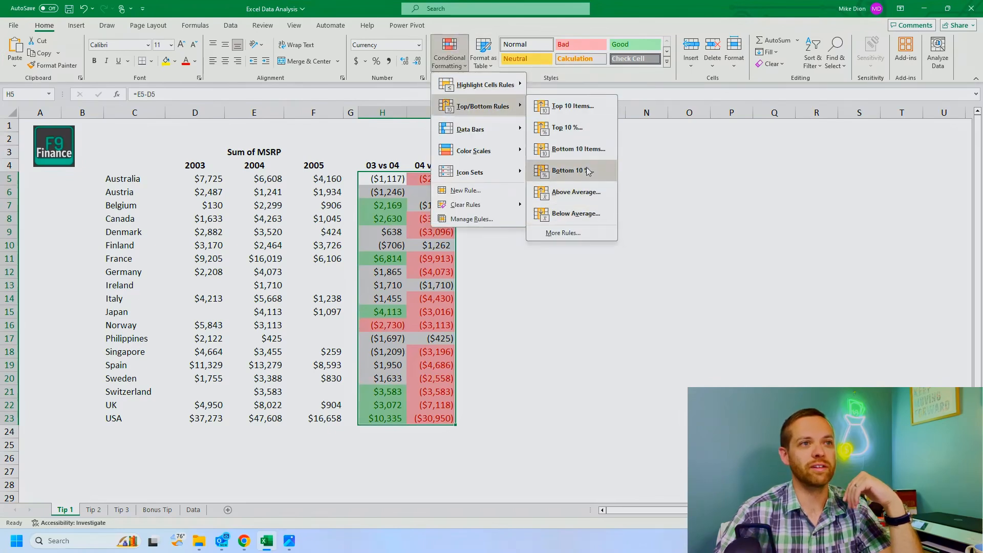
{"action": "left_click", "coordinate": [588, 172]}
{"action": "left_click", "coordinate": [513, 283]}
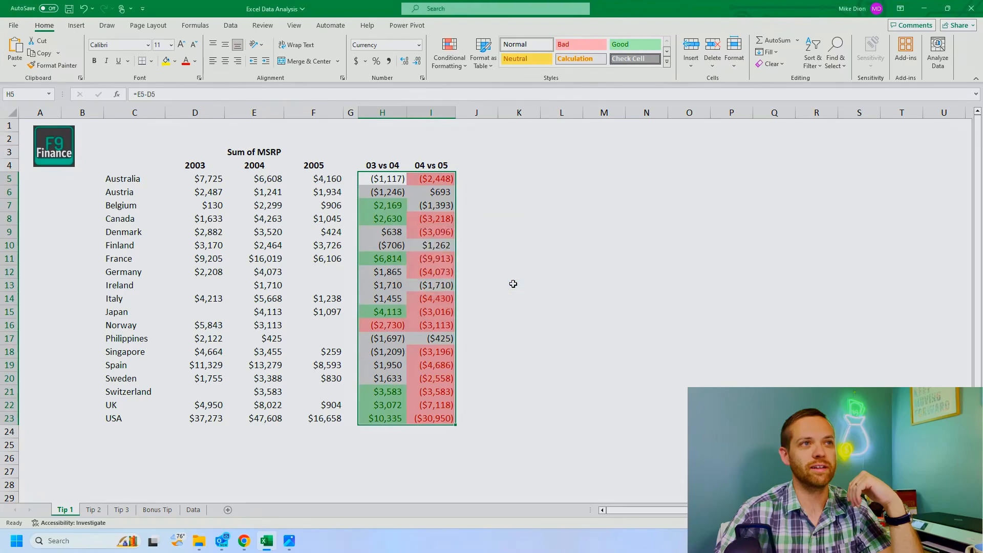
Step: Delete the Cell Value < -2000 and Cell Value > 2000 rules from H5:I23 and apply the change, keeping the Top 10% and Bottom 10% rules
{"action": "left_click", "coordinate": [449, 56]}
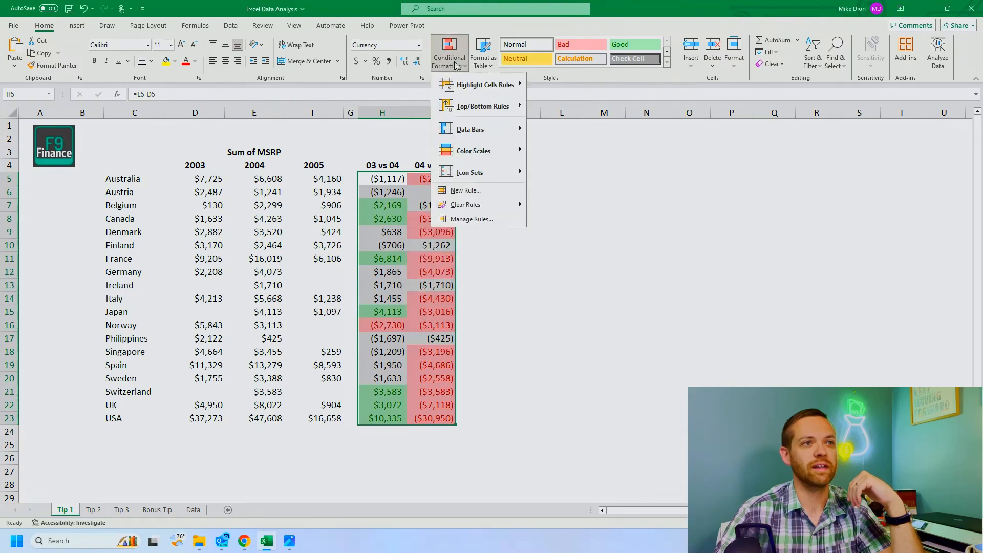
{"action": "left_click", "coordinate": [498, 222]}
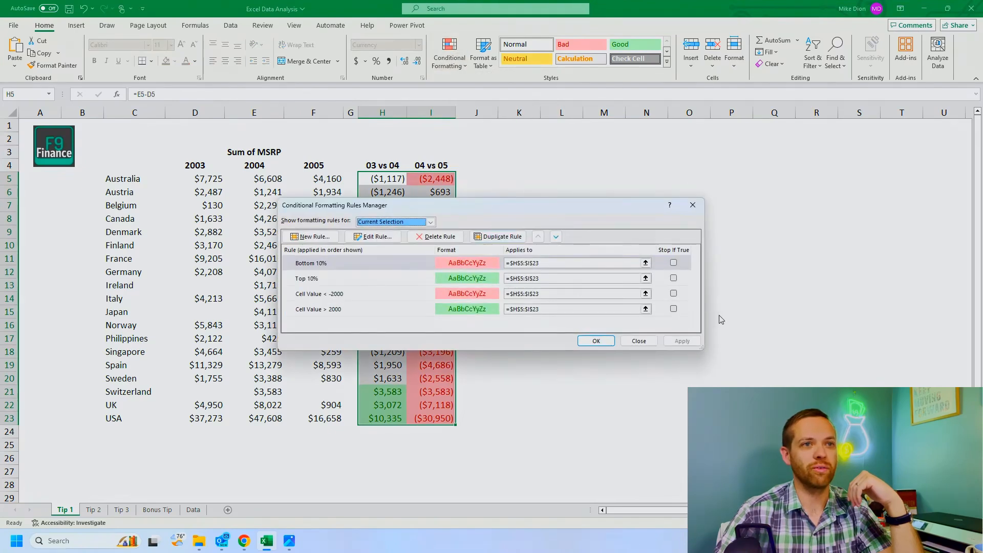
{"action": "left_click", "coordinate": [404, 299]}
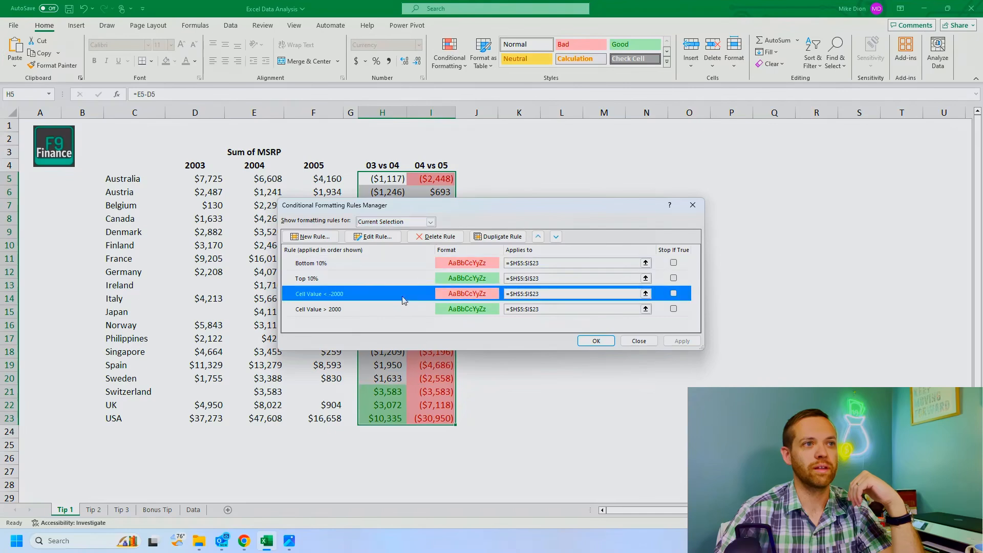
{"action": "left_click", "coordinate": [438, 237]}
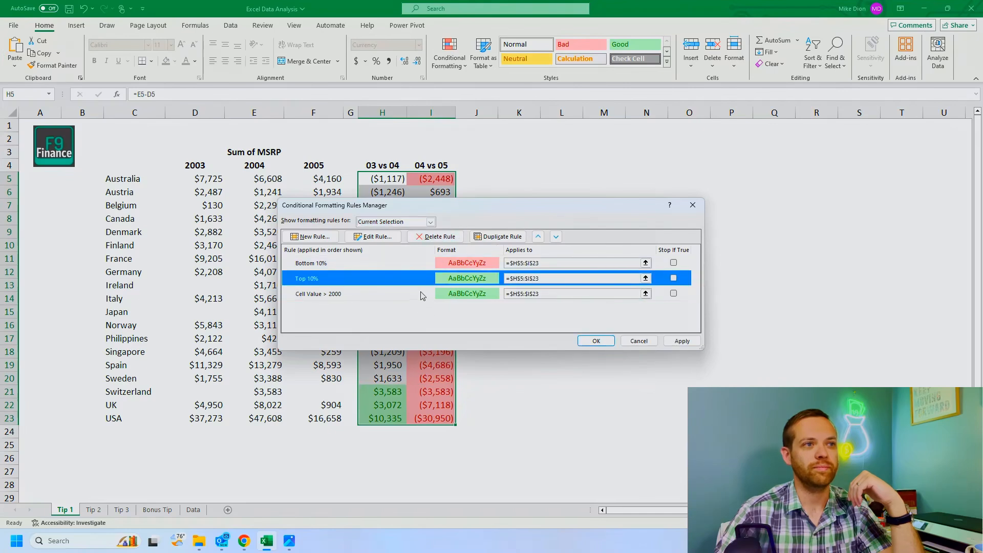
{"action": "left_click", "coordinate": [423, 294]}
{"action": "left_click", "coordinate": [442, 236]}
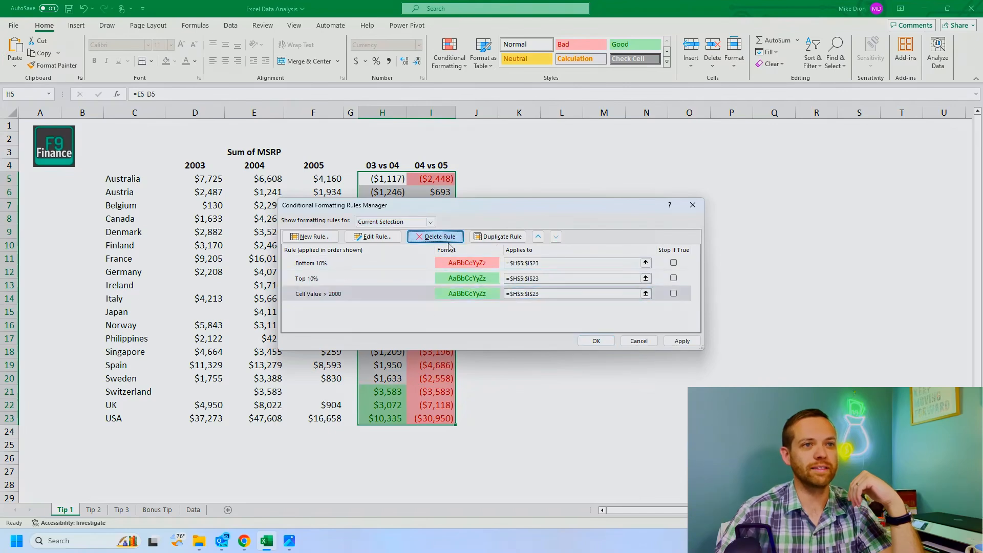
{"action": "left_click", "coordinate": [682, 341]}
{"action": "left_click", "coordinate": [622, 343]}
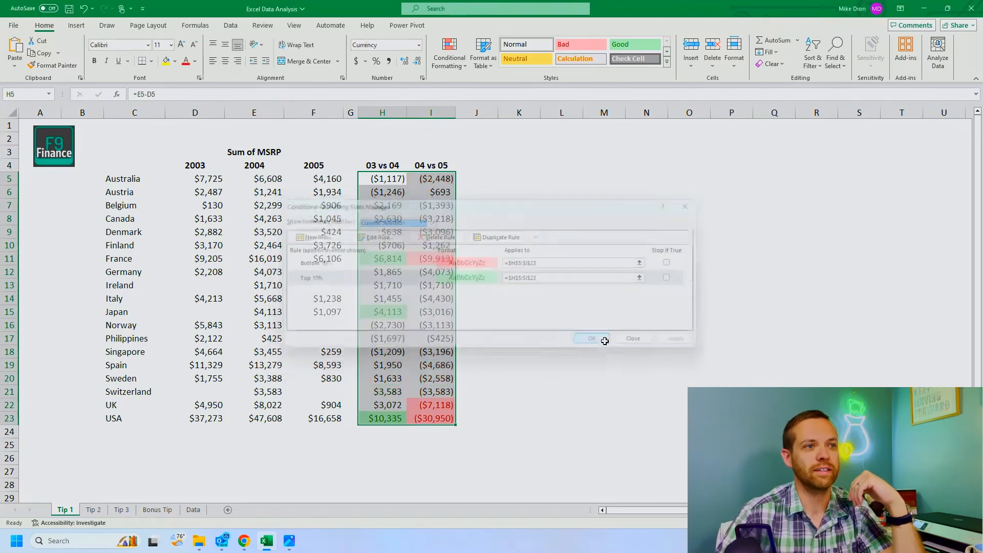
{"action": "left_click", "coordinate": [512, 352]}
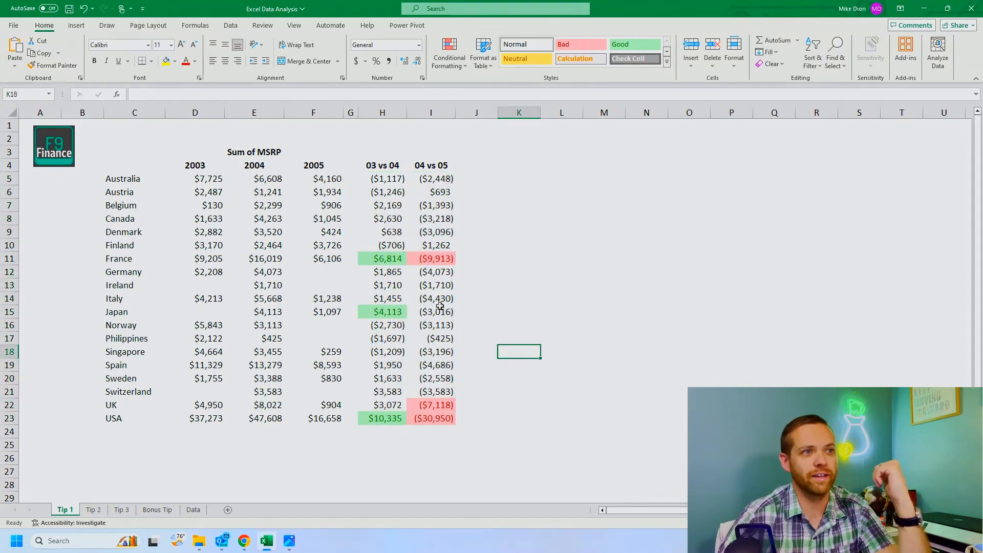
{"action": "left_click", "coordinate": [448, 258]}
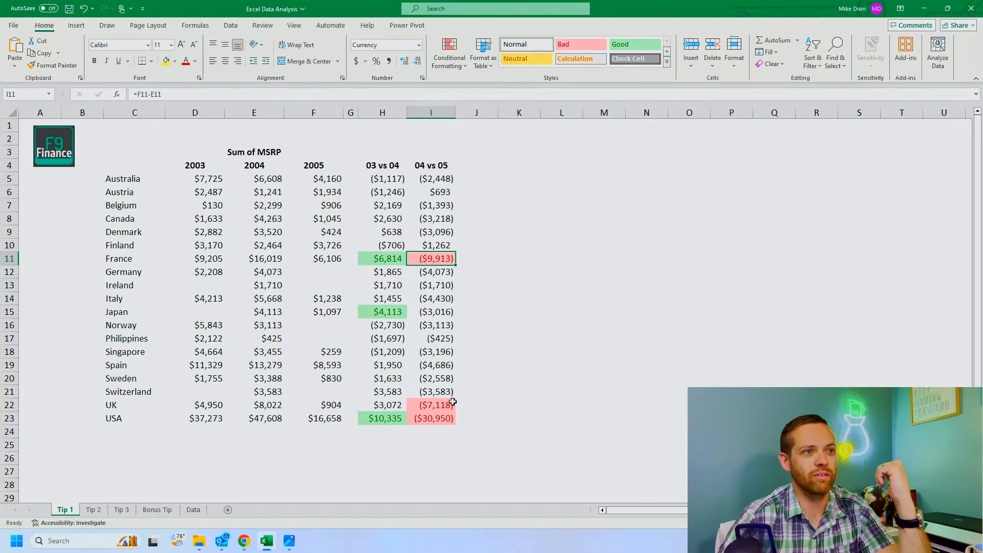
Step: Examine the highlighted year-over-year differences for the USA, France and Japan in cells I23, H11, H15 and H23
{"action": "left_click", "coordinate": [450, 417]}
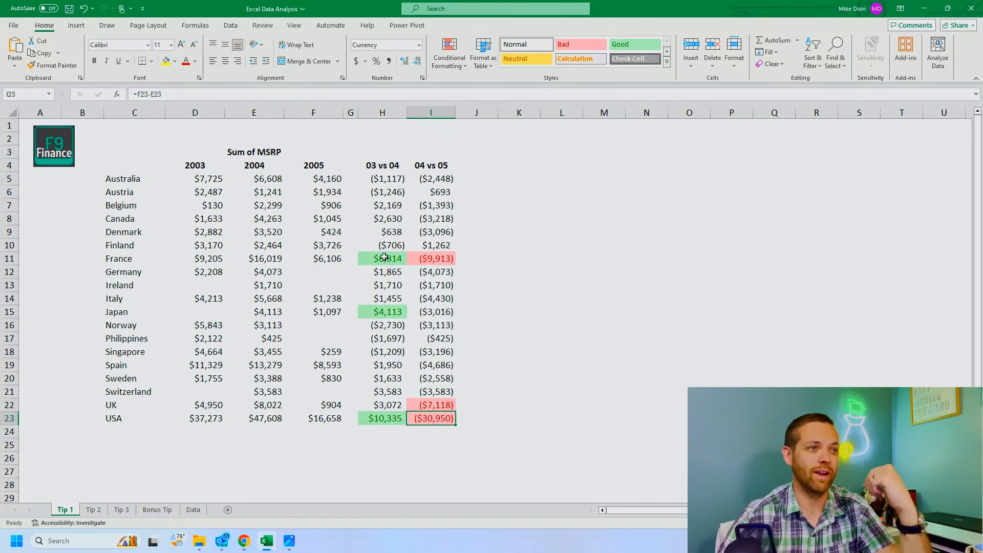
{"action": "left_click", "coordinate": [384, 257]}
{"action": "left_click", "coordinate": [388, 312]}
{"action": "left_click", "coordinate": [397, 417]}
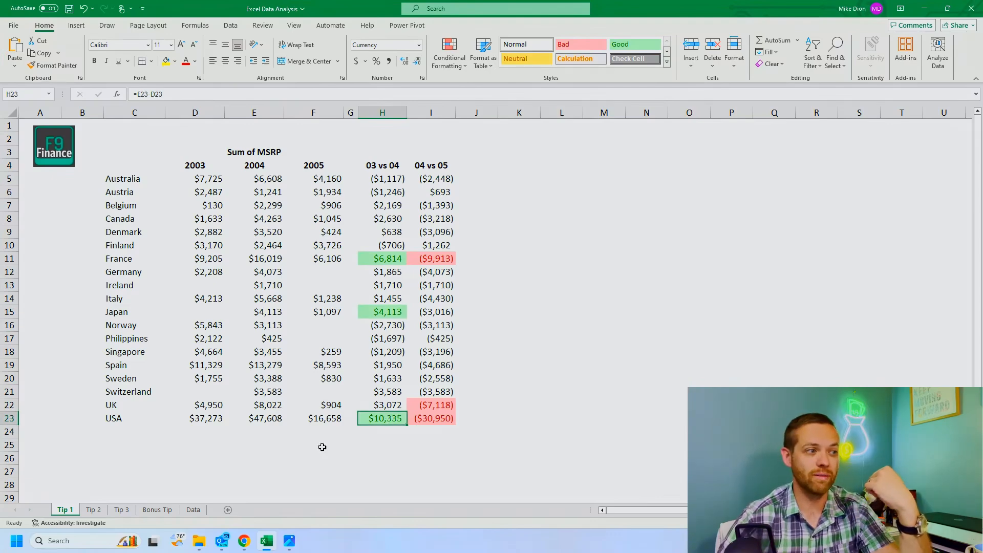
Step: Create a PivotTable from the Data sheet range A1:Y2824, placed on the existing Tip 2 worksheet at cell C5
{"action": "left_click", "coordinate": [92, 513]}
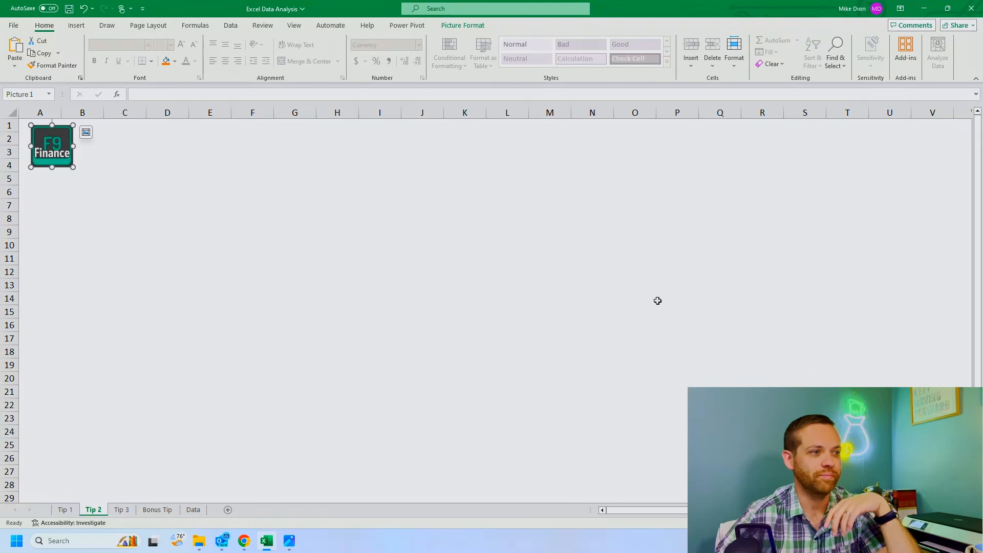
{"action": "left_click", "coordinate": [194, 510]}
{"action": "left_click", "coordinate": [58, 119]}
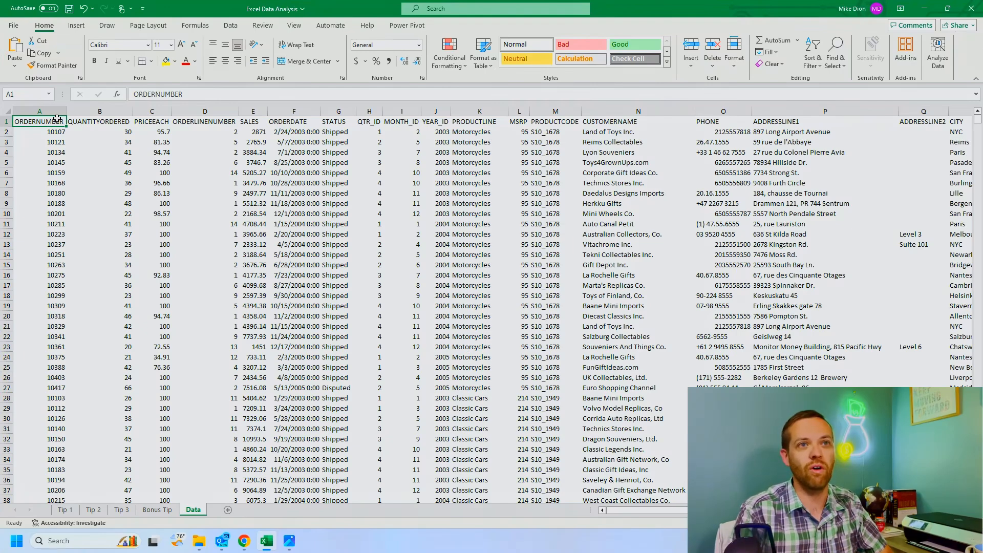
{"action": "key", "text": "ctrl+shift+Right"}
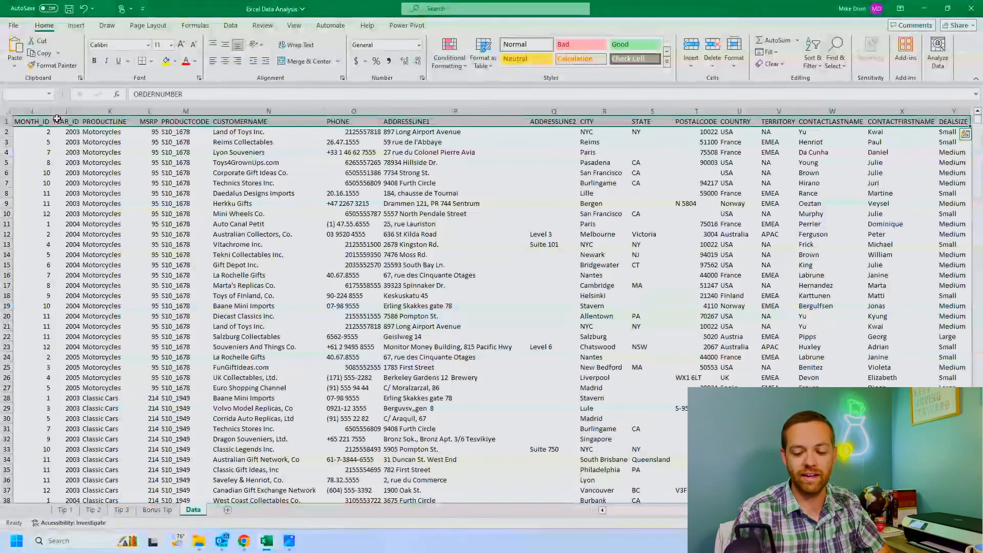
{"action": "key", "text": "ctrl+shift+Down"}
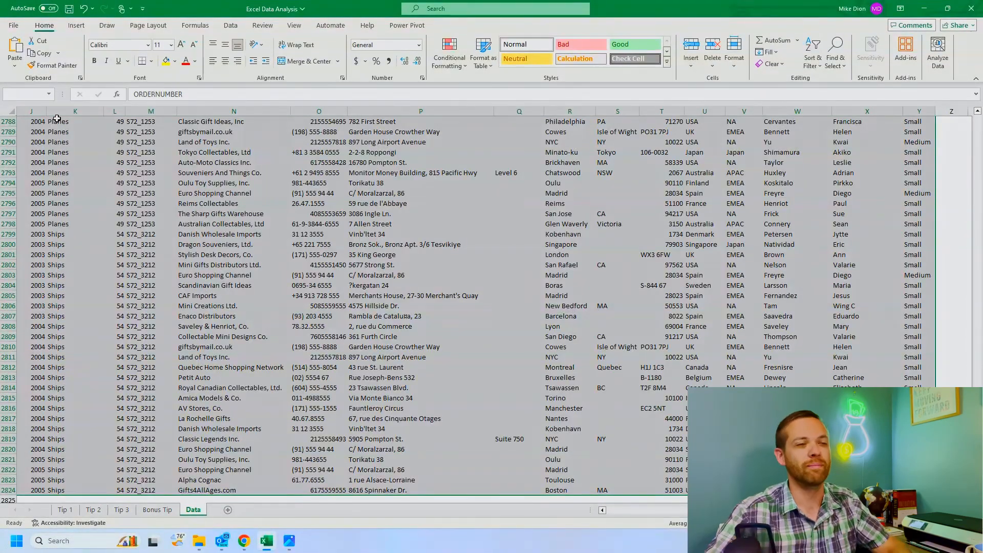
{"action": "left_click", "coordinate": [77, 25]}
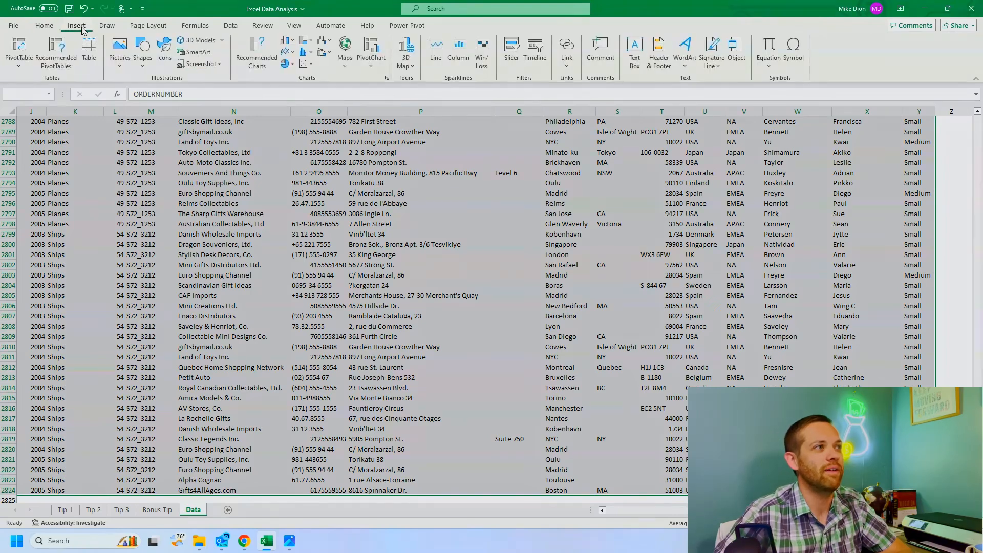
{"action": "left_click", "coordinate": [20, 67]}
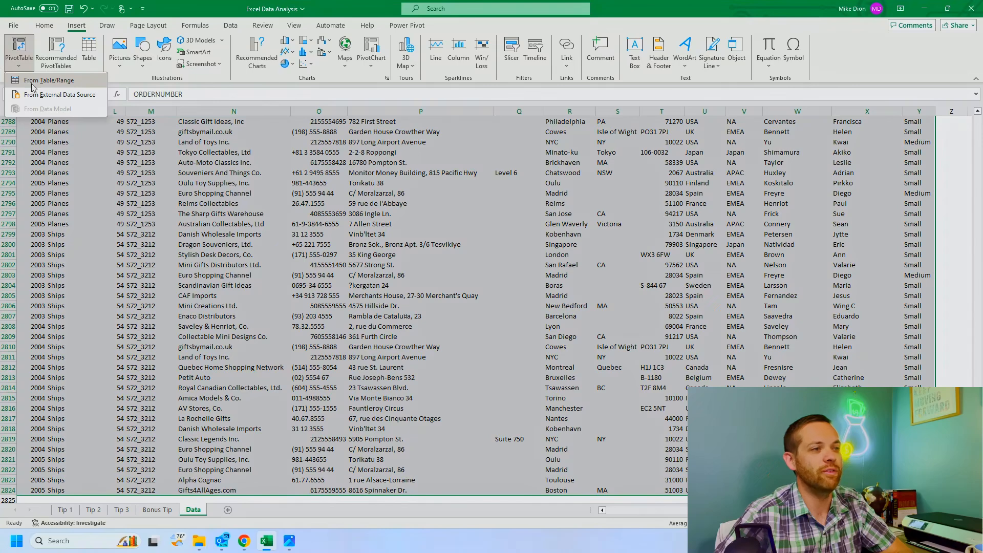
{"action": "left_click", "coordinate": [59, 83]}
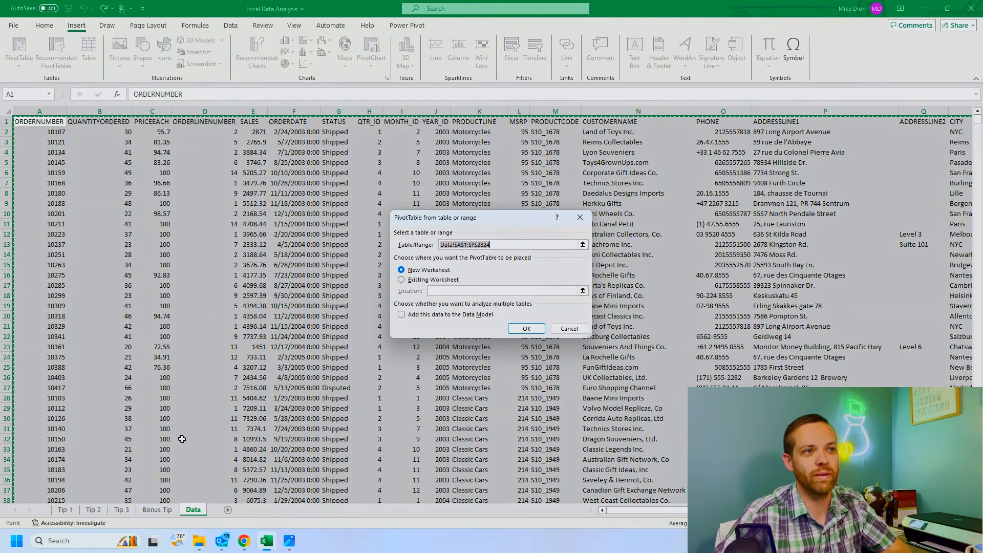
{"action": "left_click", "coordinate": [444, 284]}
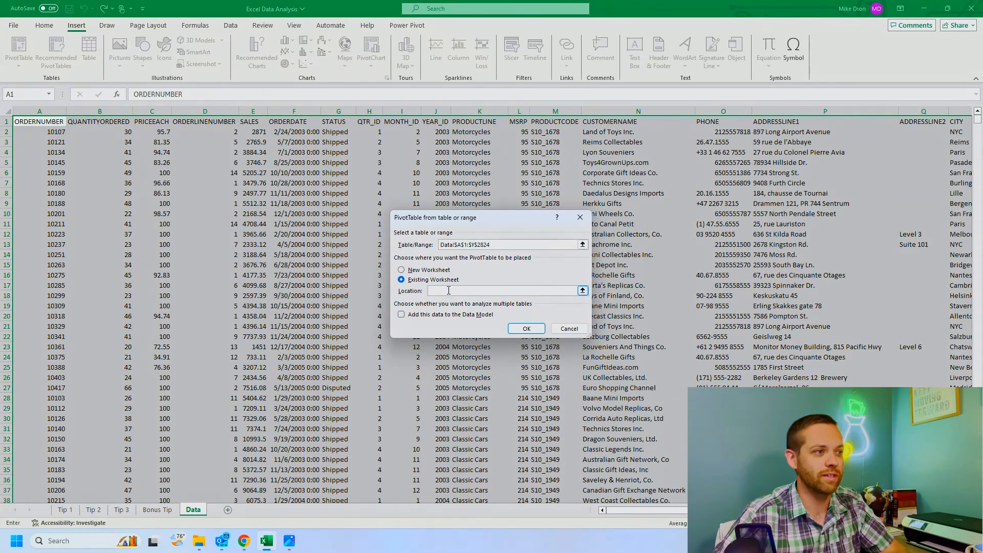
{"action": "left_click", "coordinate": [93, 509]}
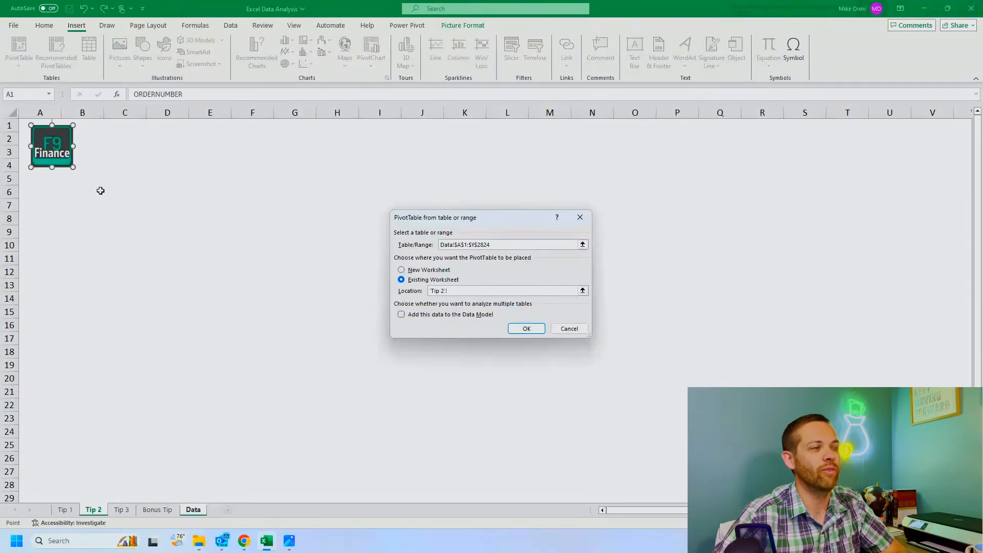
{"action": "left_click", "coordinate": [133, 176]}
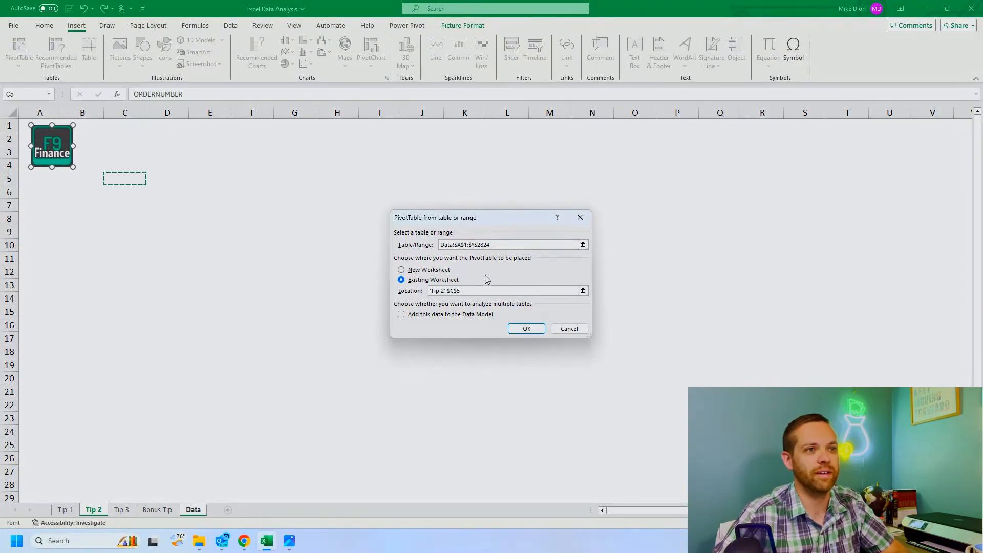
{"action": "left_click", "coordinate": [526, 329]}
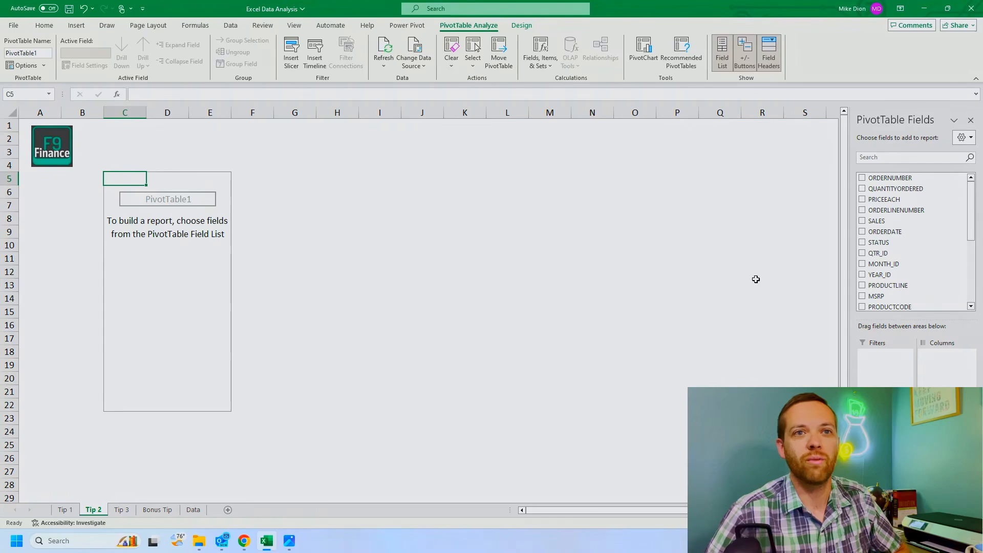
Step: Widen the PivotTable field list, review the Data sheet and the country-by-year MSRP layout on Tip 1, and return to Tip 2
{"action": "left_click_drag", "start_coordinate": [848, 253], "coordinate": [790, 265]}
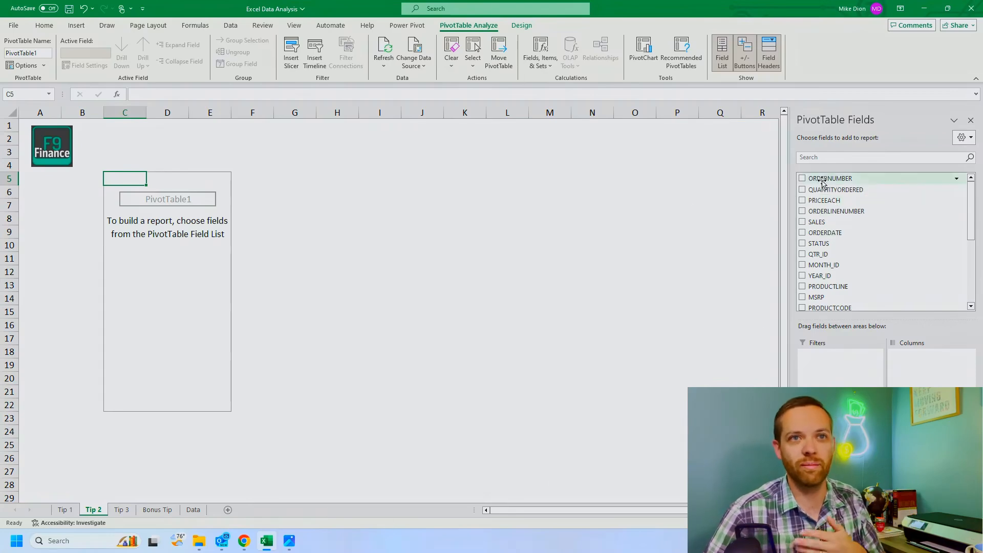
{"action": "left_click", "coordinate": [193, 510]}
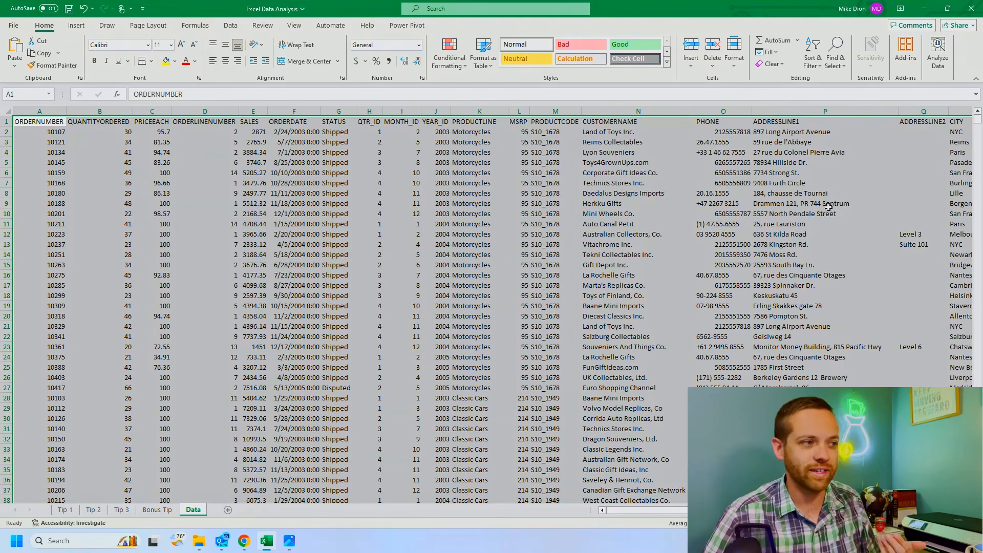
{"action": "left_click", "coordinate": [94, 509]}
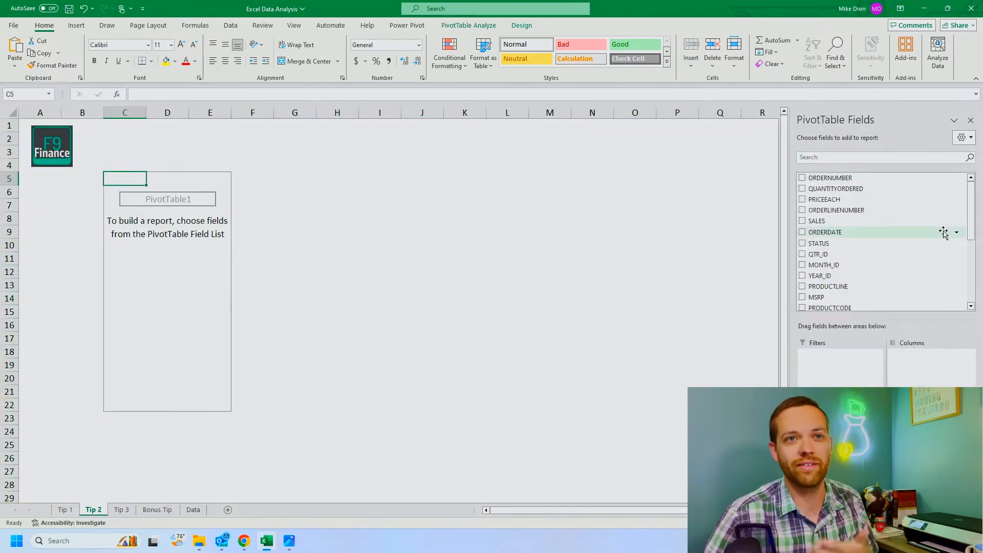
{"action": "left_click", "coordinate": [65, 510]}
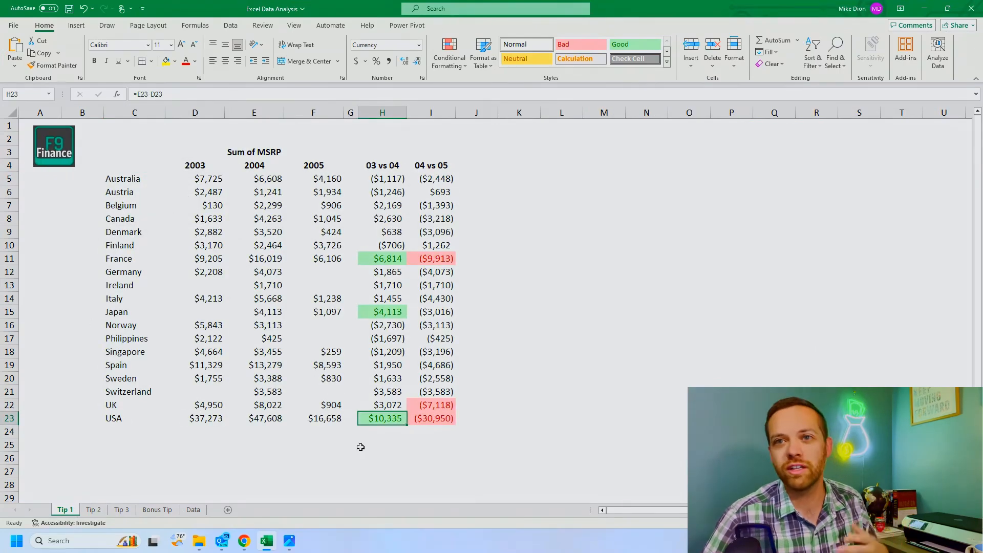
{"action": "left_click", "coordinate": [214, 183]}
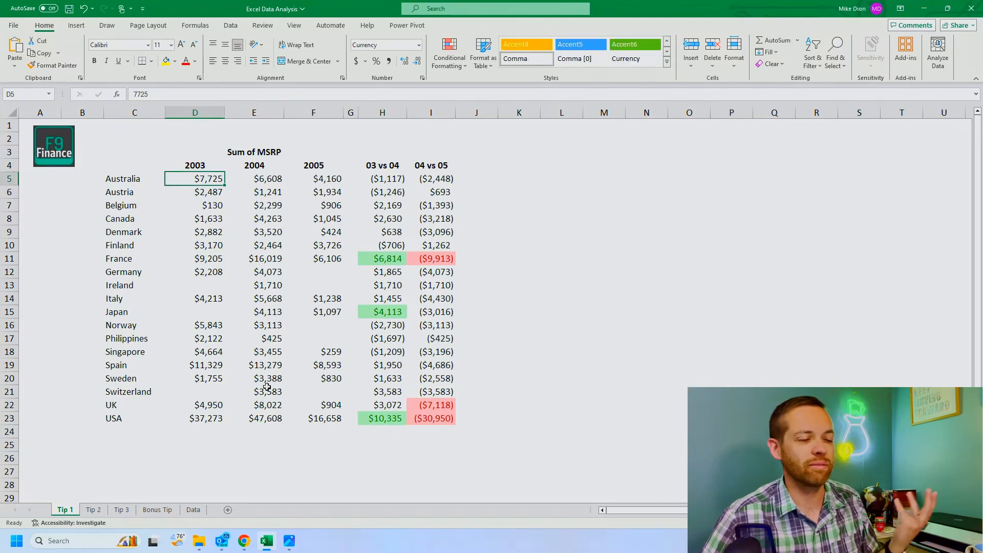
{"action": "left_click", "coordinate": [93, 510]}
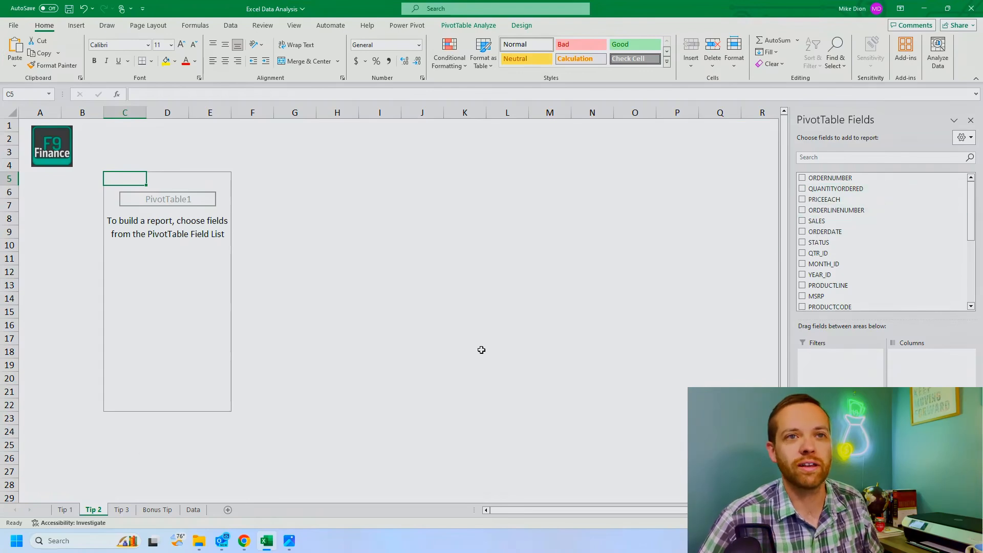
Step: Add the COUNTRY field to the PivotTable as row labels
{"action": "scroll", "coordinate": [817, 253], "scroll_direction": "down", "scroll_amount": 3}
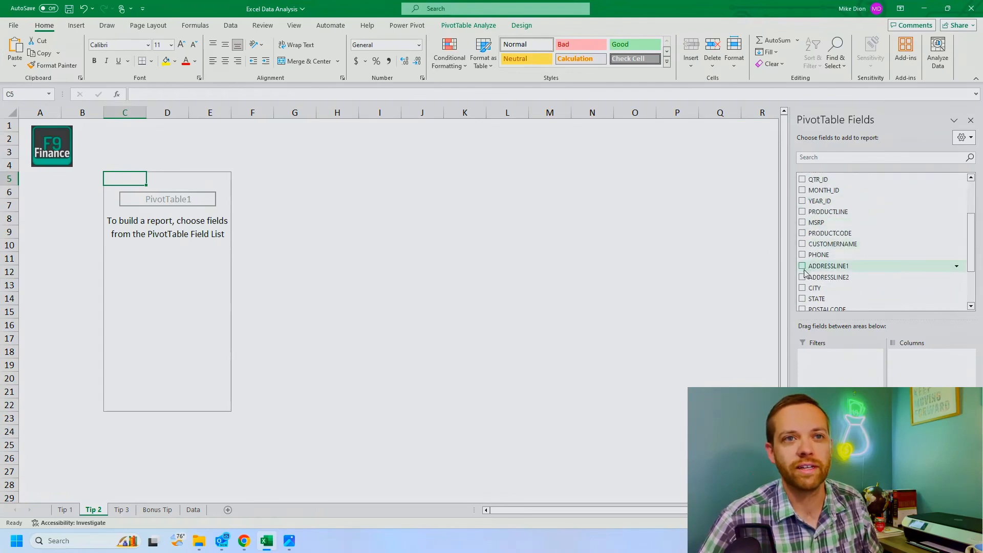
{"action": "scroll", "coordinate": [804, 272], "scroll_direction": "down", "scroll_amount": 1}
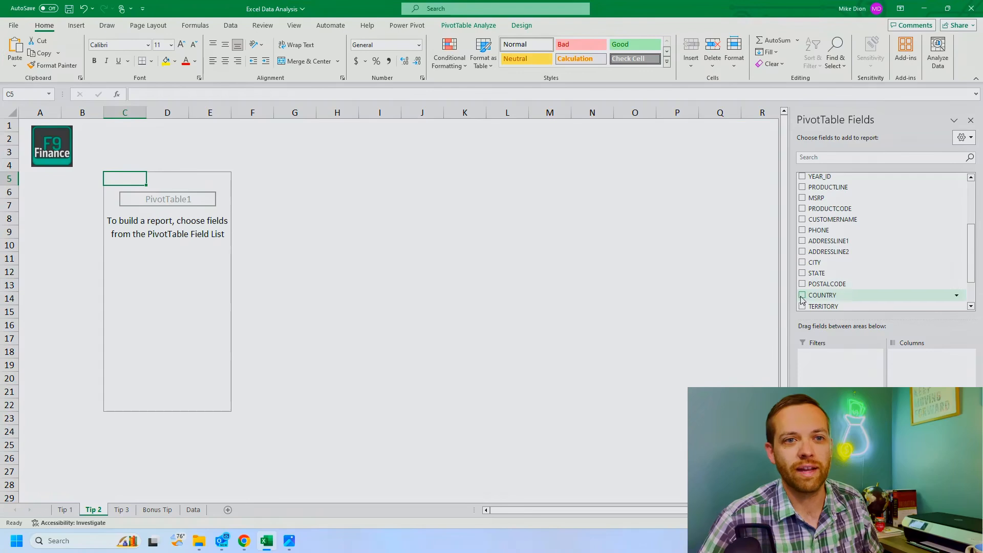
{"action": "left_click", "coordinate": [802, 296]}
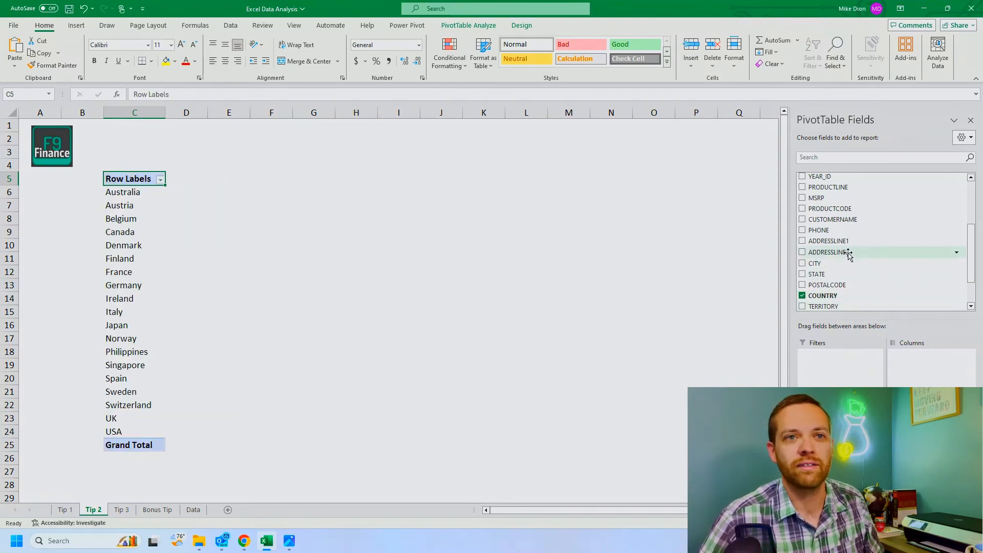
Step: Add the YEAR_ID field to the PivotTable and move it from the values to the columns area
{"action": "scroll", "coordinate": [826, 253], "scroll_direction": "down", "scroll_amount": 2}
{"action": "scroll", "coordinate": [827, 253], "scroll_direction": "up", "scroll_amount": 3}
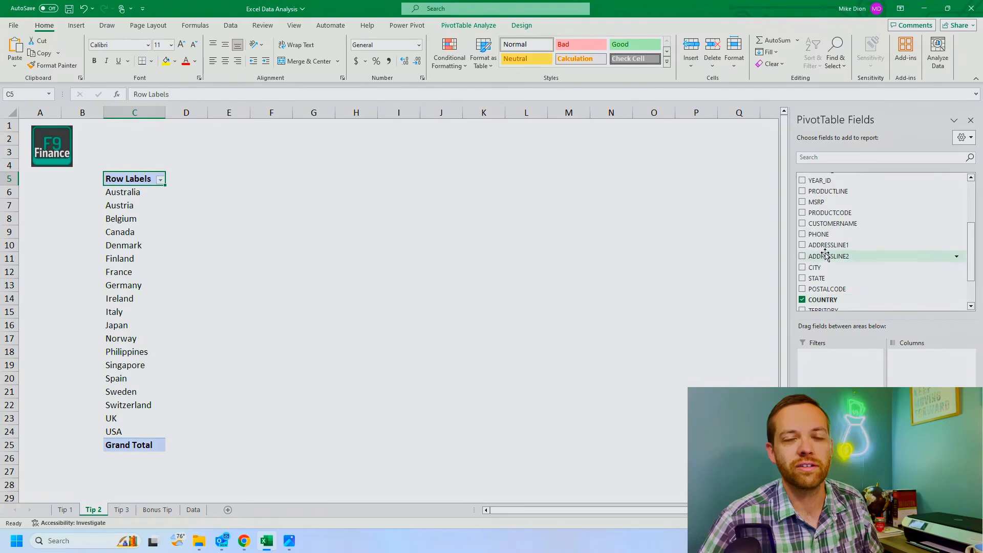
{"action": "left_click", "coordinate": [802, 206]}
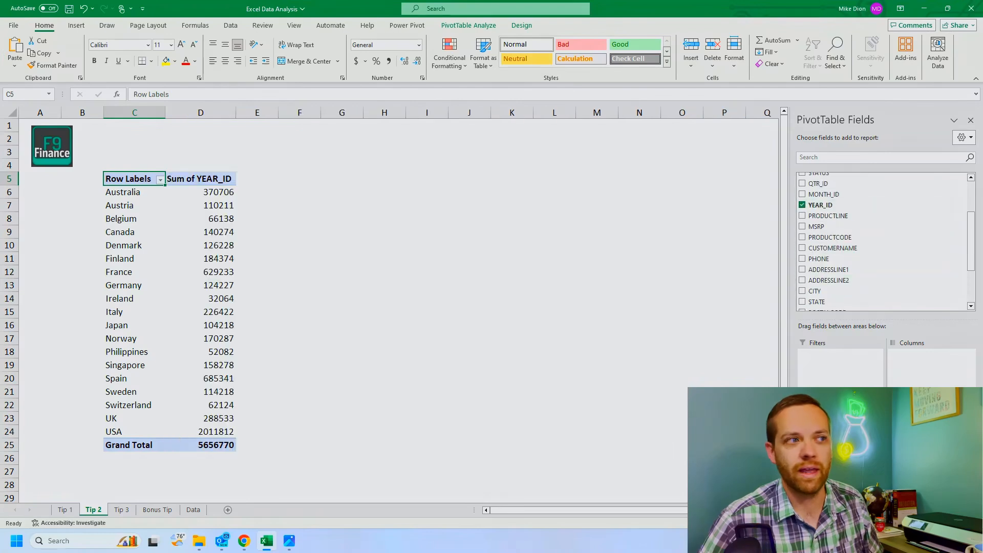
{"action": "left_click_drag", "start_coordinate": [928, 435], "coordinate": [931, 363]}
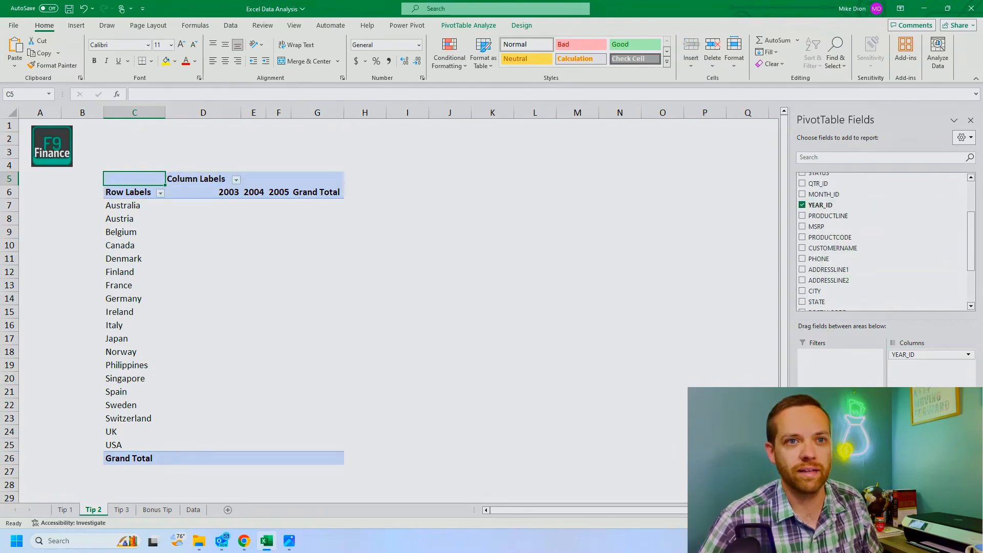
Step: Add the MSRP field to the PivotTable values, summed by country and year
{"action": "scroll", "coordinate": [825, 241], "scroll_direction": "down", "scroll_amount": 3}
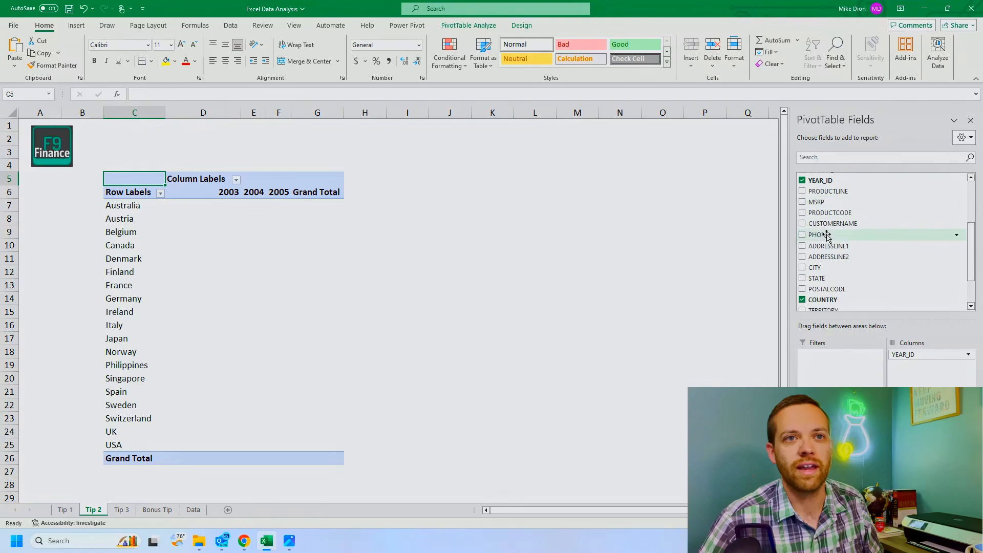
{"action": "scroll", "coordinate": [826, 241], "scroll_direction": "up", "scroll_amount": 1}
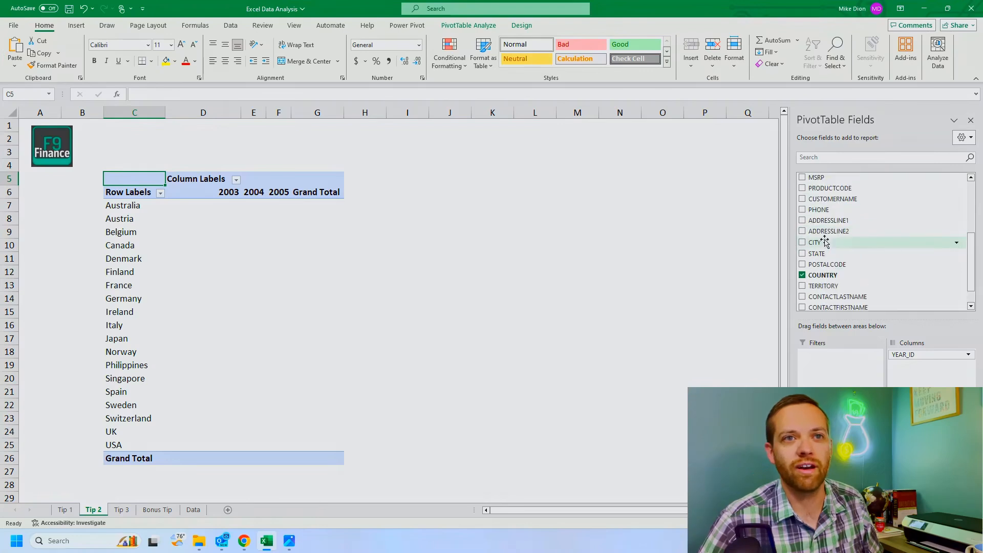
{"action": "scroll", "coordinate": [826, 241], "scroll_direction": "down", "scroll_amount": 1}
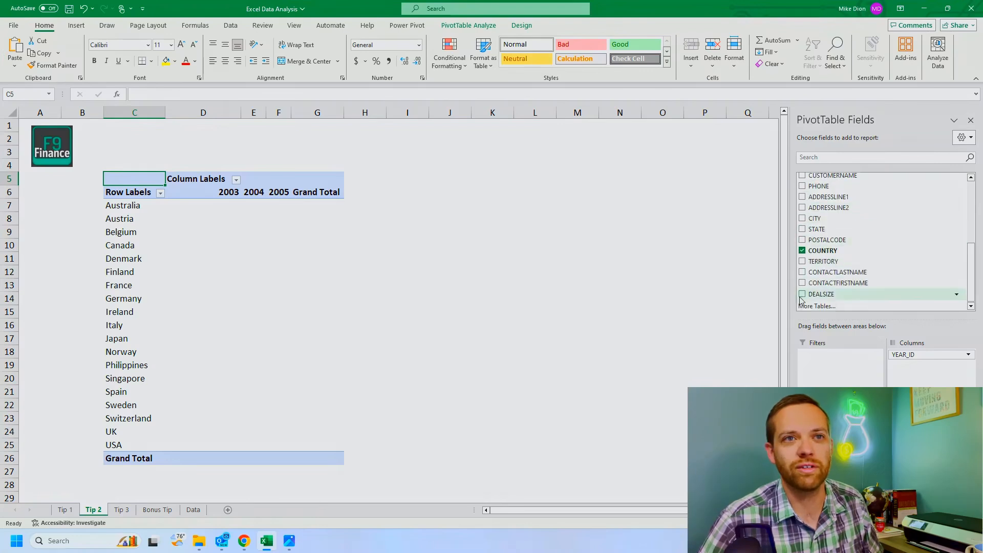
{"action": "scroll", "coordinate": [804, 217], "scroll_direction": "up", "scroll_amount": 2}
{"action": "left_click", "coordinate": [802, 204]}
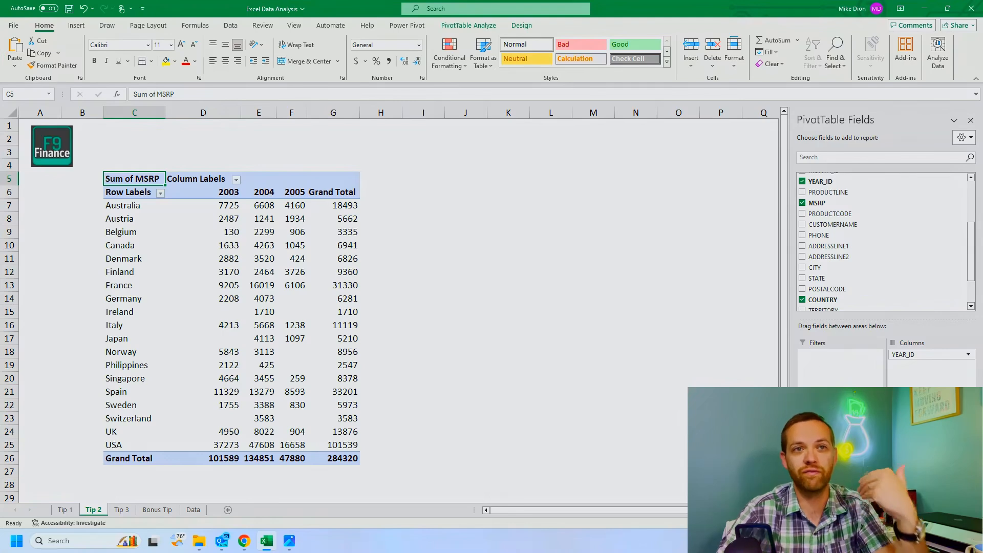
{"action": "scroll", "coordinate": [864, 244], "scroll_direction": "up", "scroll_amount": 2}
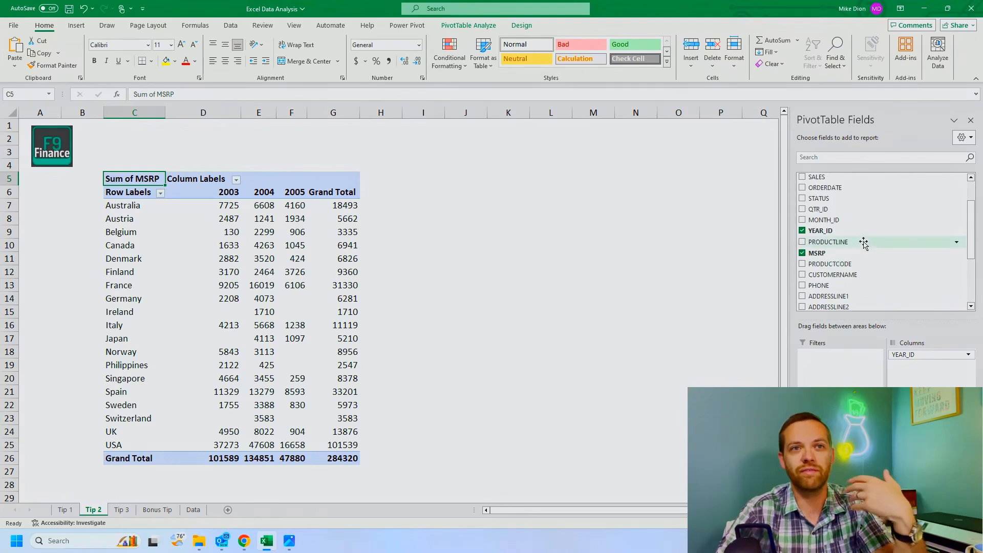
{"action": "scroll", "coordinate": [864, 244], "scroll_direction": "up", "scroll_amount": 2}
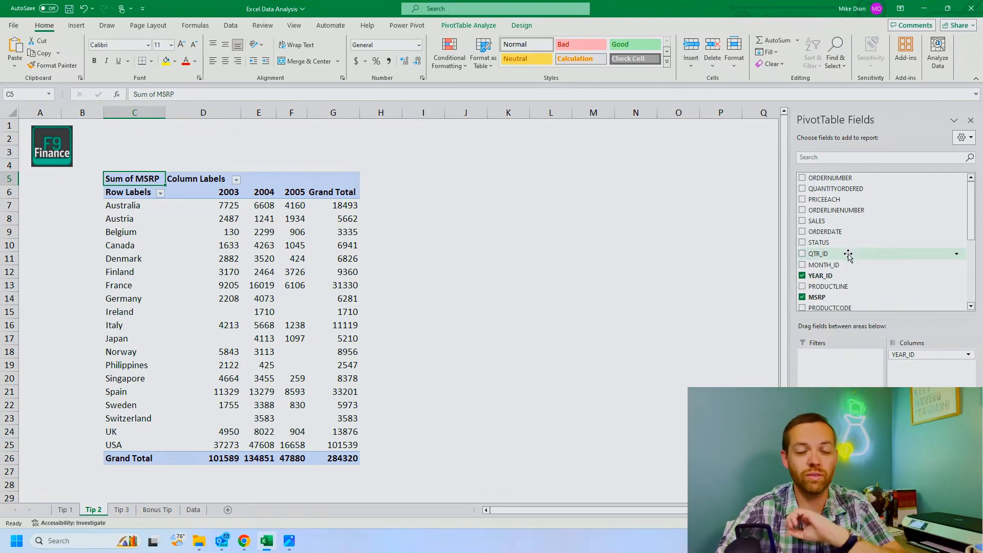
{"action": "scroll", "coordinate": [848, 240], "scroll_direction": "down", "scroll_amount": 3}
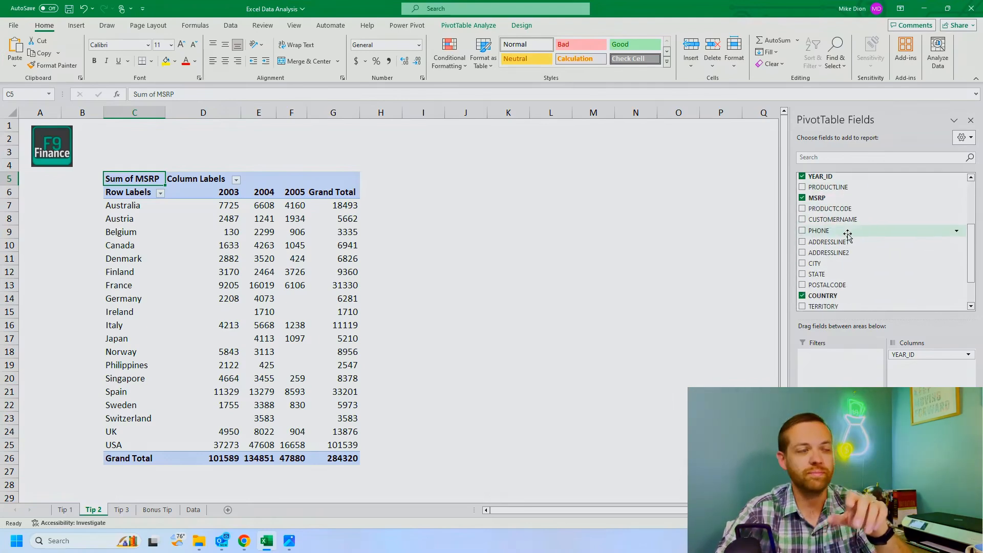
{"action": "scroll", "coordinate": [848, 238], "scroll_direction": "down", "scroll_amount": 1}
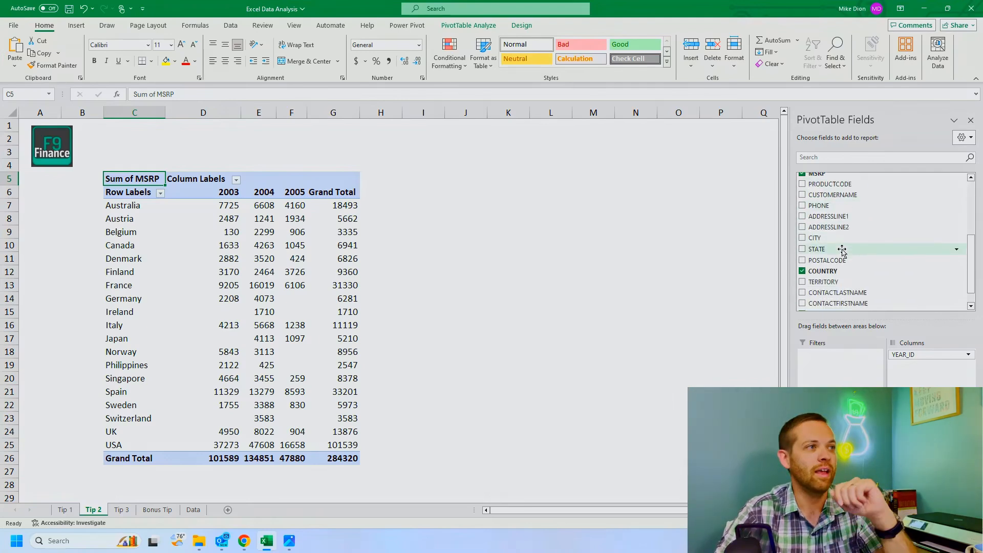
Step: Filter the PivotTable's row labels to exclude Spain
{"action": "left_click", "coordinate": [160, 193]}
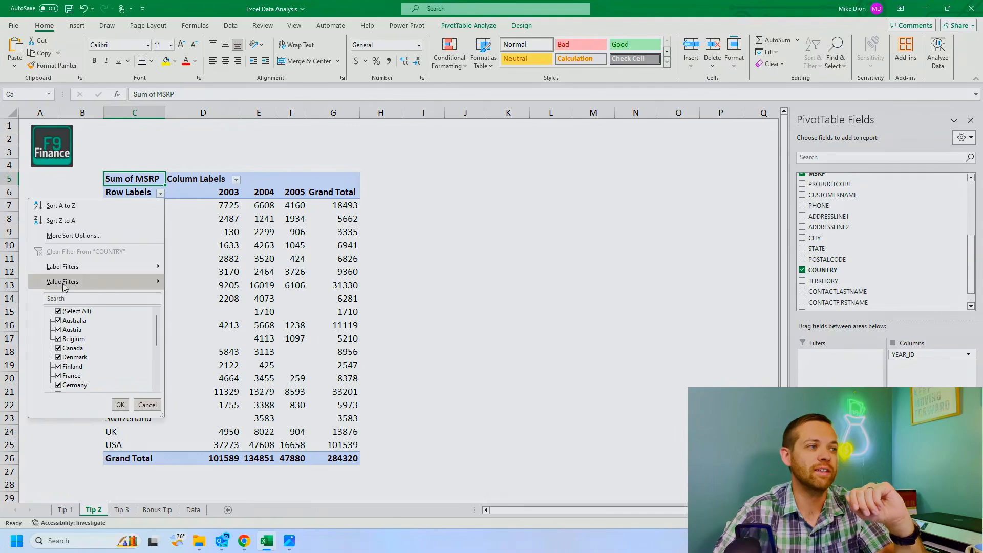
{"action": "scroll", "coordinate": [94, 344], "scroll_direction": "down", "scroll_amount": 4}
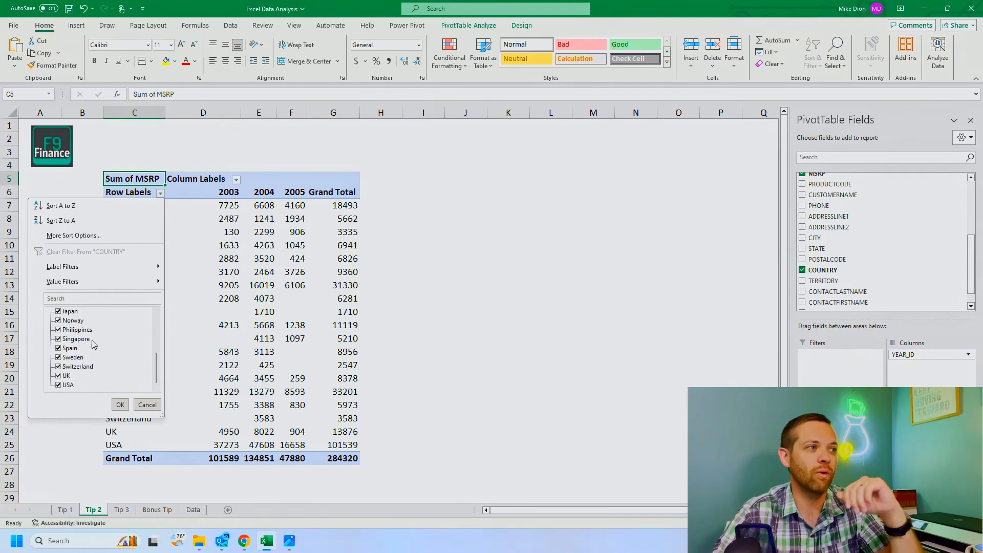
{"action": "left_click", "coordinate": [65, 348]}
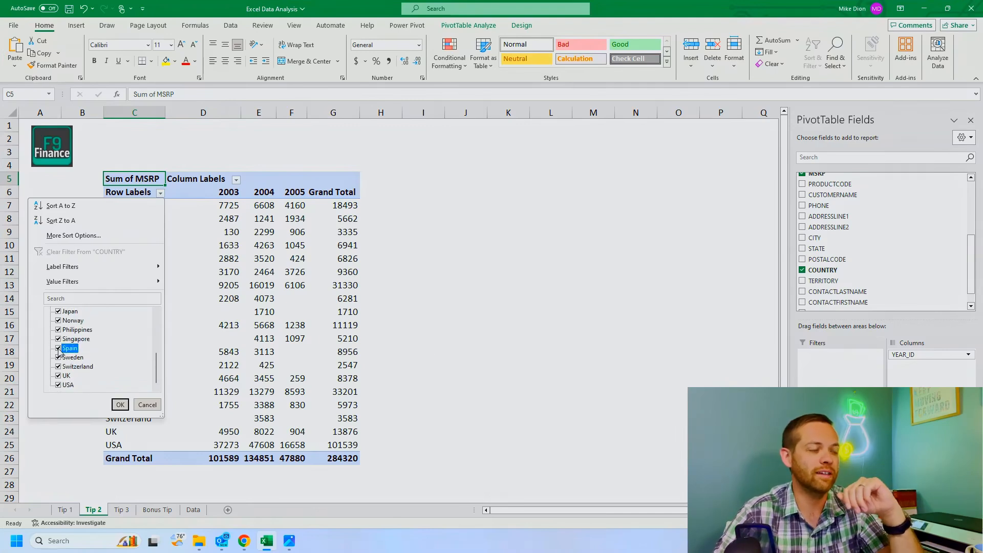
{"action": "left_click", "coordinate": [120, 404]}
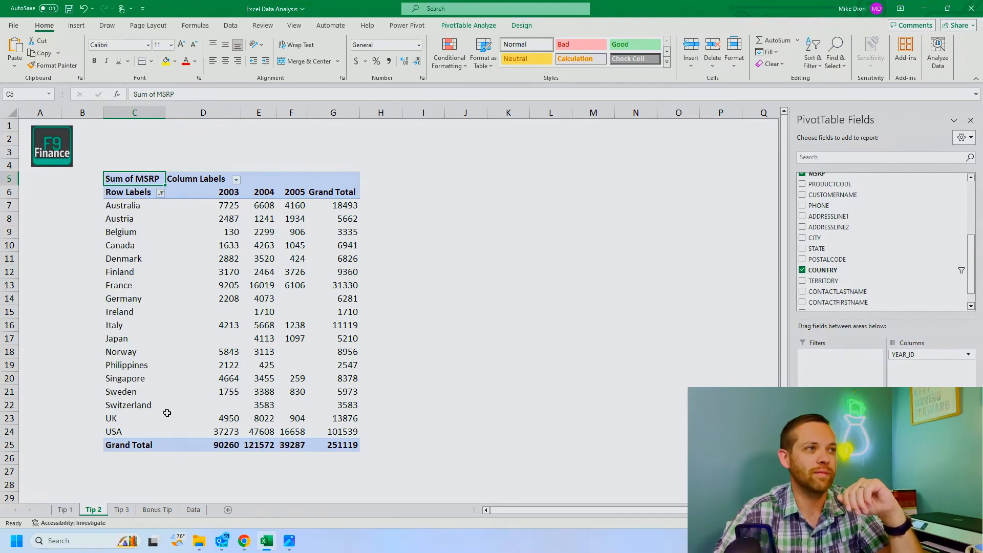
Step: Include Spain again in the PivotTable's country rows
{"action": "left_click", "coordinate": [160, 192]}
{"action": "scroll", "coordinate": [63, 350], "scroll_direction": "down", "scroll_amount": 4}
{"action": "left_click", "coordinate": [63, 349]}
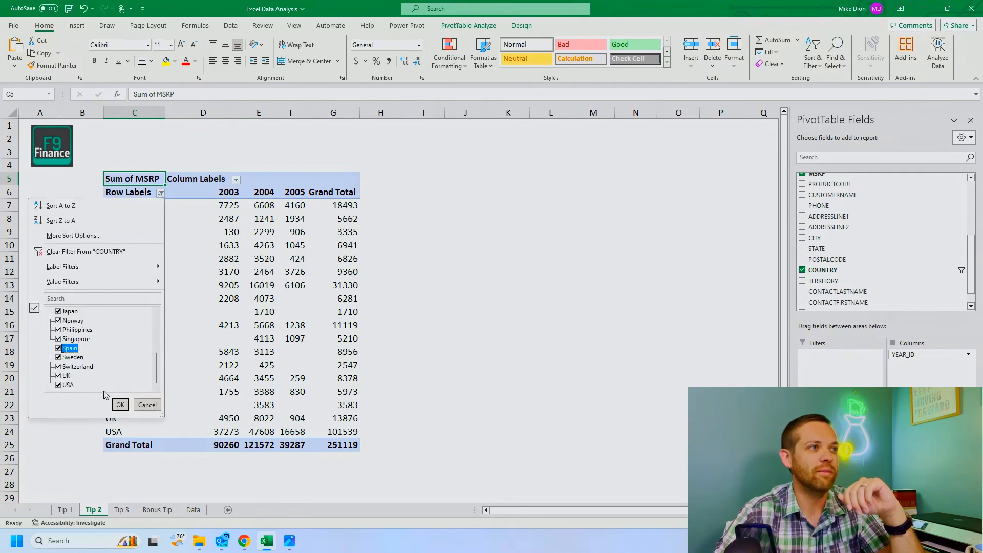
{"action": "left_click", "coordinate": [120, 404]}
Step: Filter the PivotTable's column labels to exclude the year 2005
{"action": "left_click", "coordinate": [236, 180]}
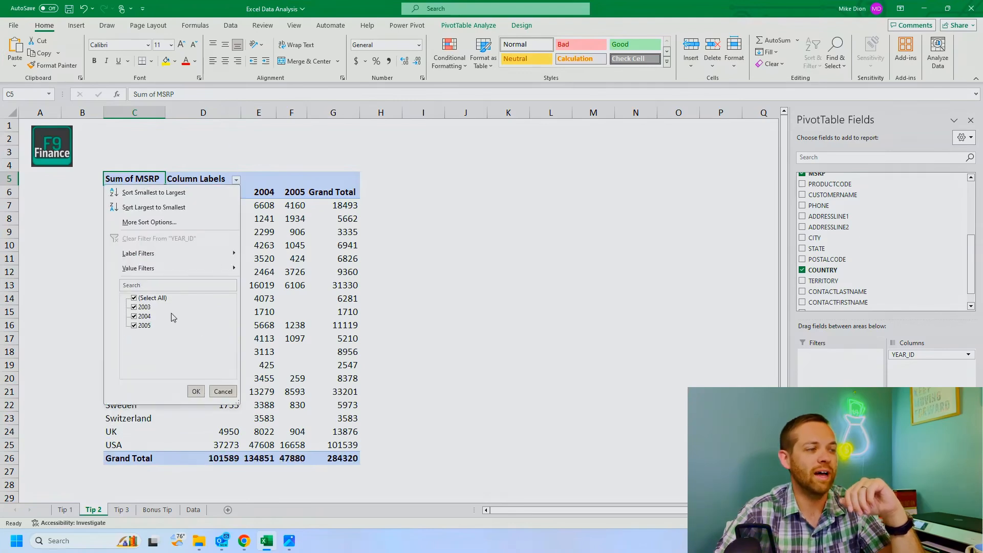
{"action": "left_click", "coordinate": [134, 326]}
{"action": "left_click", "coordinate": [196, 391]}
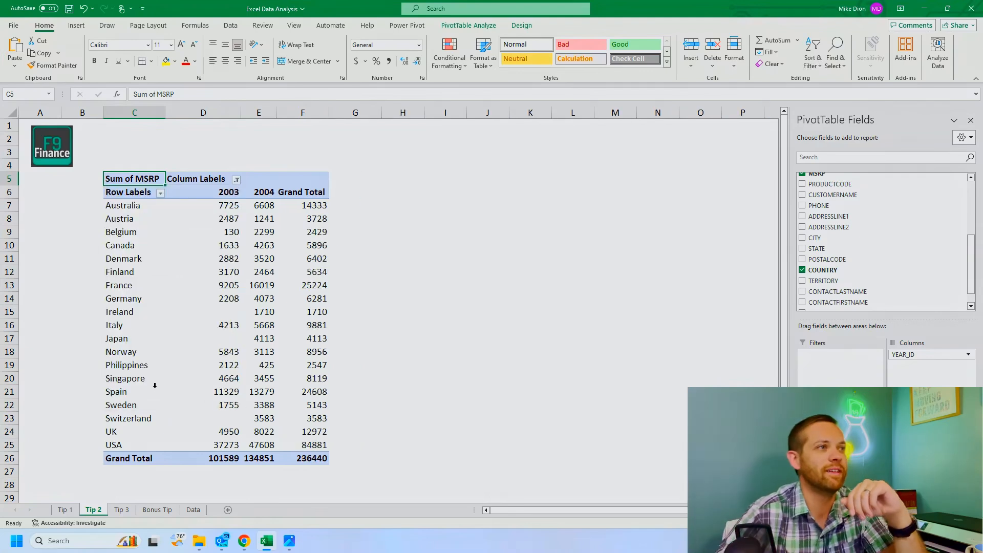
Step: Include 2005 again in the PivotTable's year columns
{"action": "left_click", "coordinate": [236, 180]}
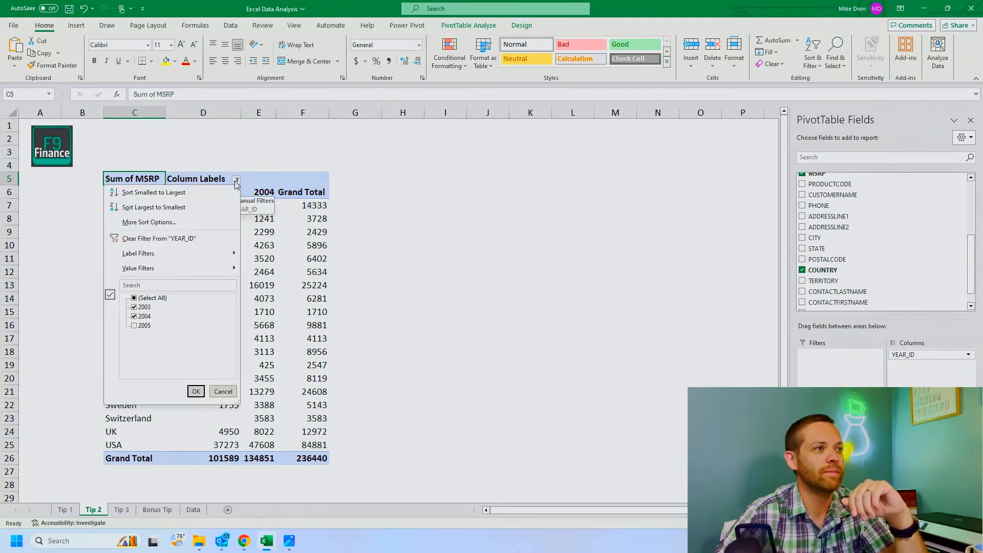
{"action": "left_click", "coordinate": [134, 326]}
{"action": "left_click", "coordinate": [196, 392]}
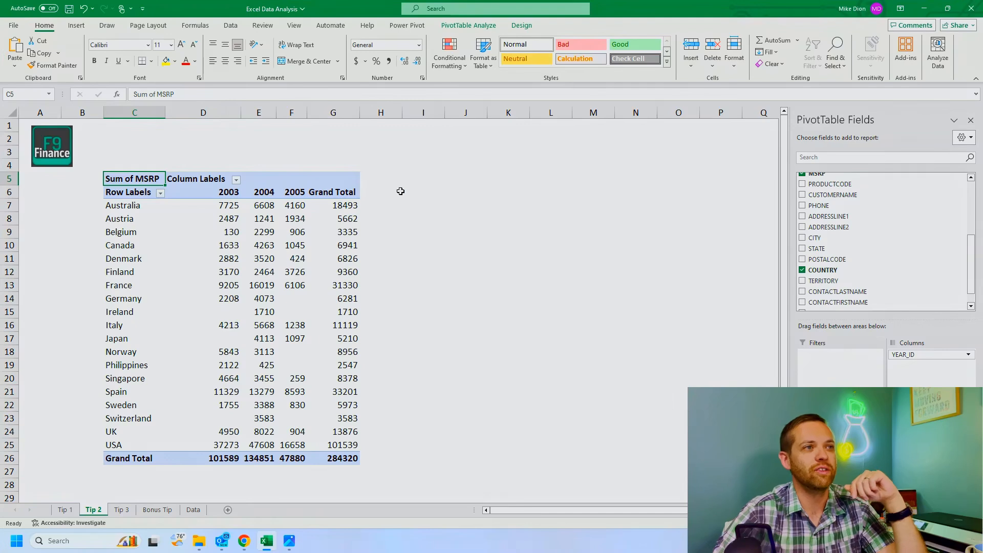
Step: Turn off grand totals for rows in the PivotTable options, removing the Grand Total column
{"action": "left_click", "coordinate": [333, 110]}
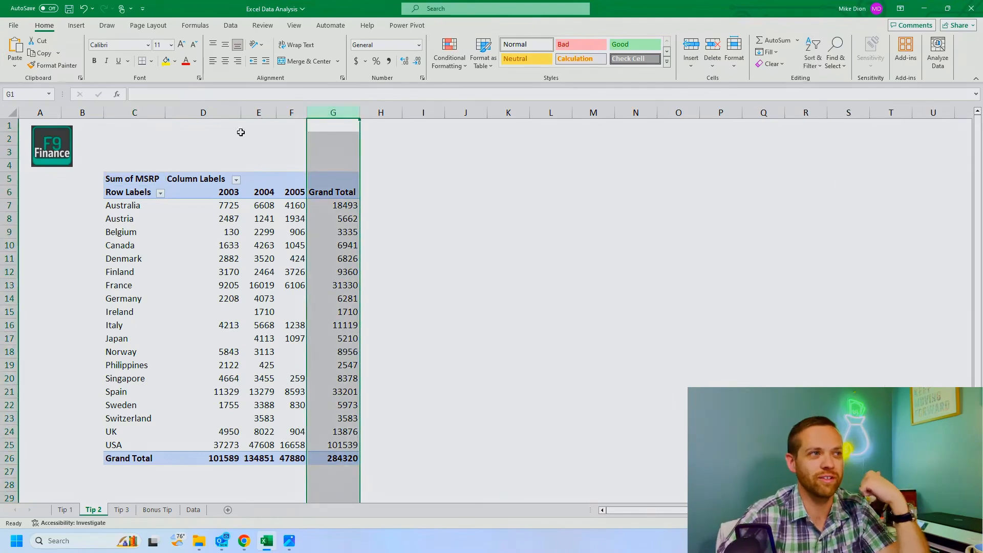
{"action": "left_click", "coordinate": [210, 204]}
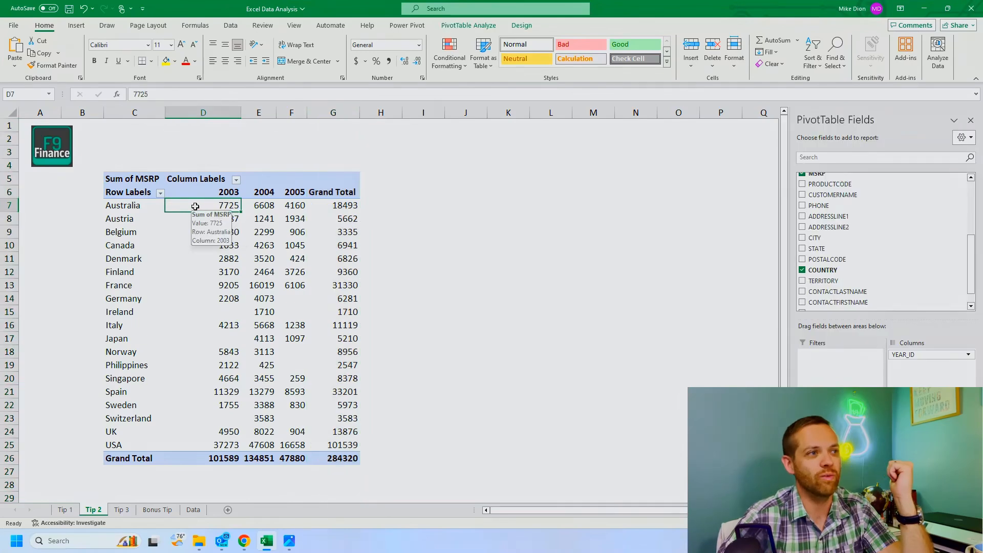
{"action": "right_click", "coordinate": [195, 206]}
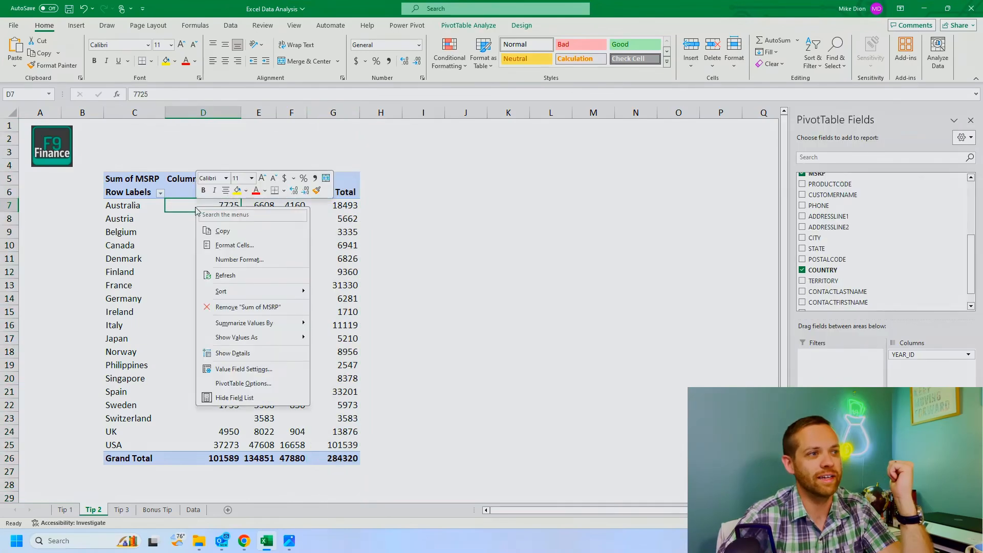
{"action": "left_click", "coordinate": [263, 382]}
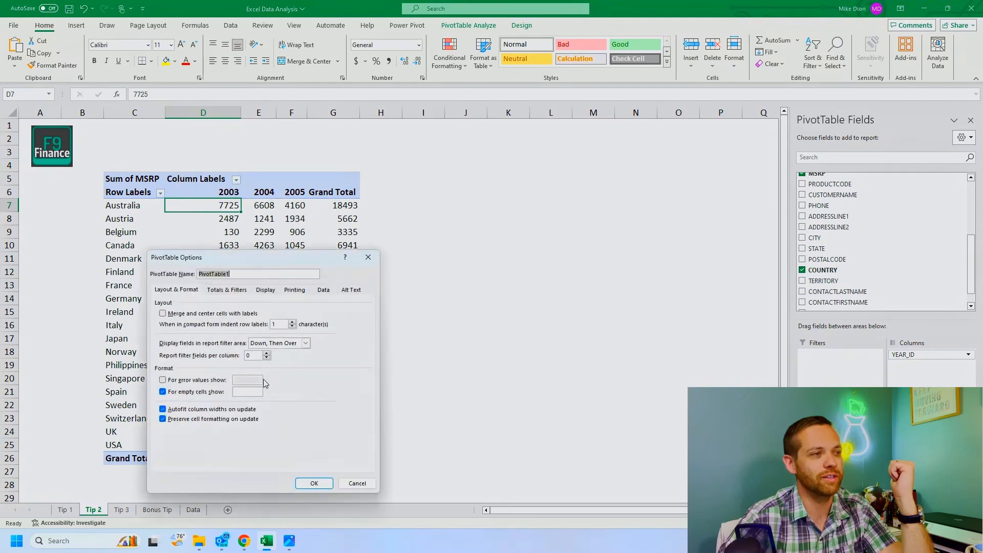
{"action": "left_click", "coordinate": [215, 291]}
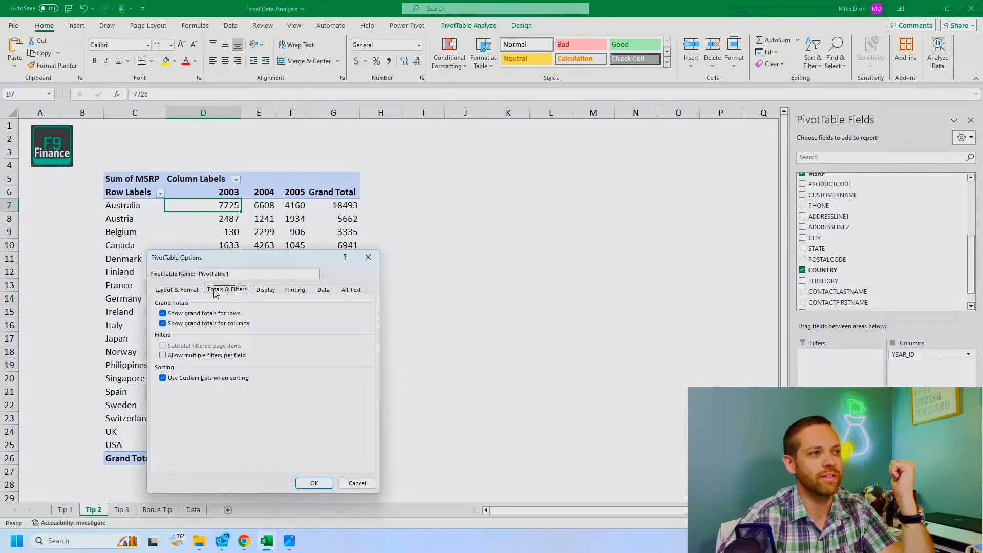
{"action": "left_click", "coordinate": [206, 314]}
{"action": "left_click", "coordinate": [307, 482]}
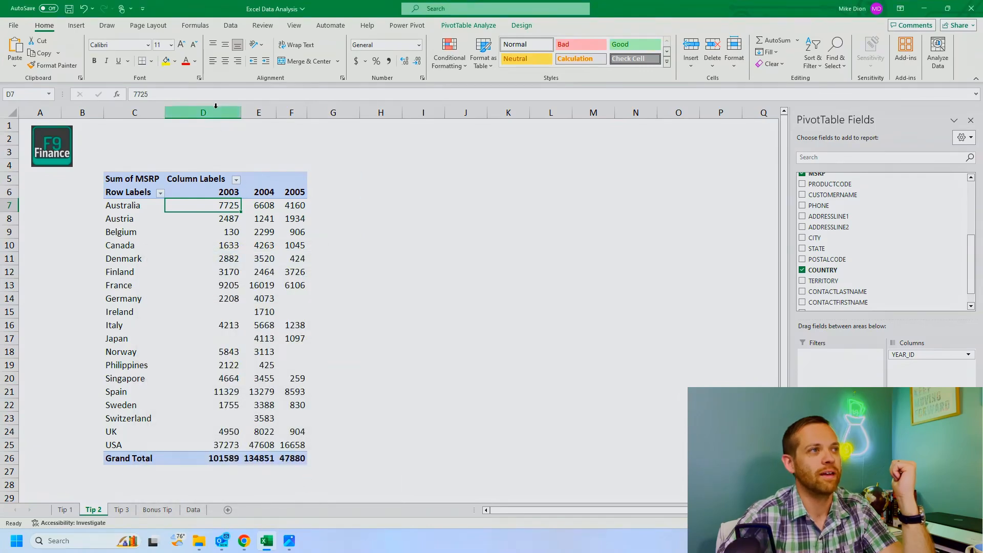
Step: Make columns D to F equally wide and enter a formula in G7 subtracting Australia's 2003 MSRP from its 2004 MSRP
{"action": "left_click_drag", "start_coordinate": [216, 109], "coordinate": [327, 111]}
{"action": "left_click", "coordinate": [348, 211]}
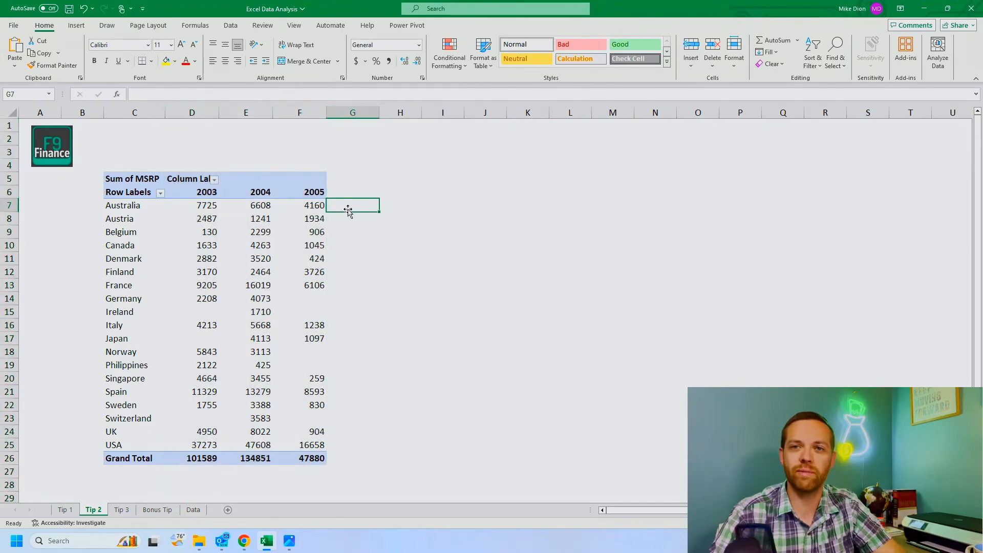
{"action": "type", "text": "="}
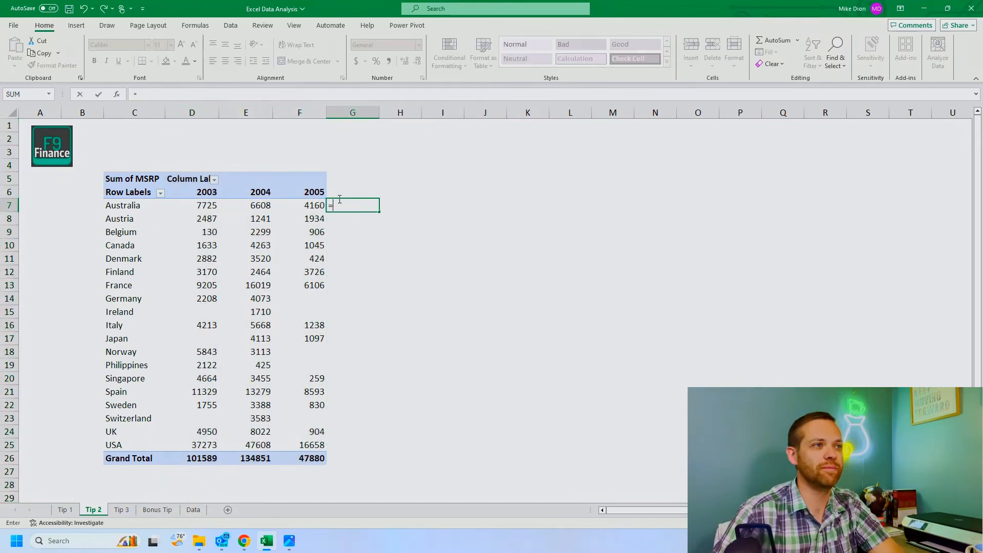
{"action": "left_click", "coordinate": [243, 205]}
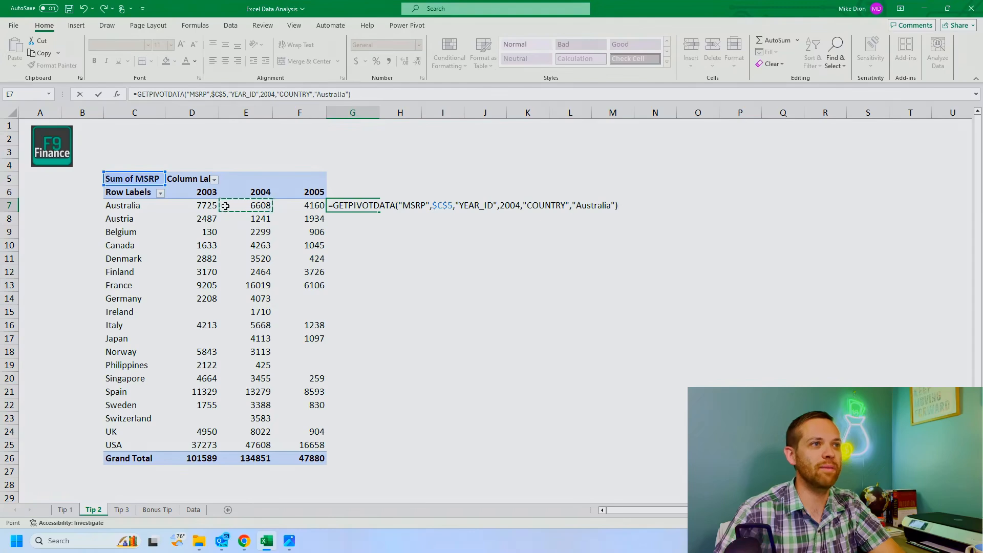
{"action": "type", "text": "-"}
{"action": "left_click", "coordinate": [209, 206]}
{"action": "key", "text": "Return"}
Step: Fill the G7 difference formula down to G26 and clear the filled range
{"action": "left_click", "coordinate": [372, 206]}
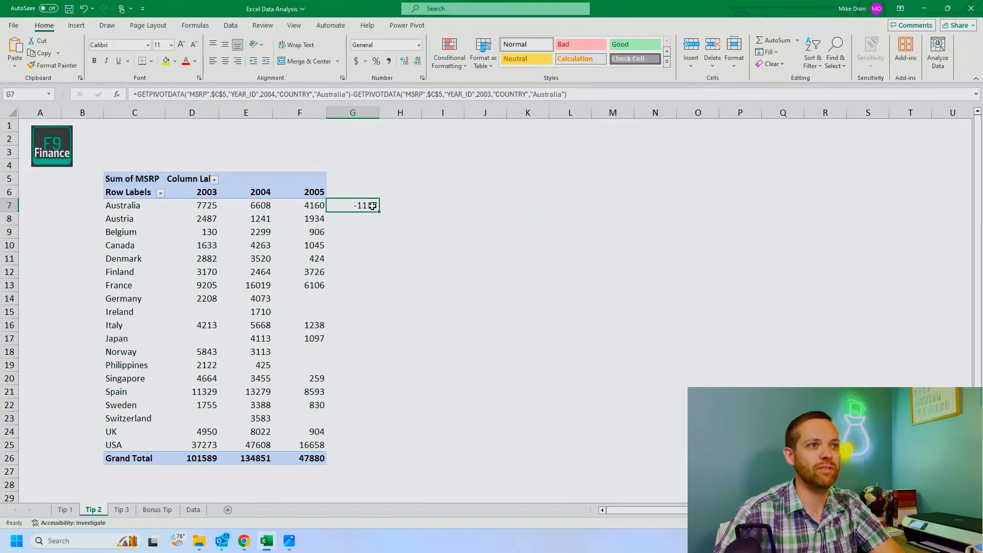
{"action": "left_click_drag", "start_coordinate": [380, 211], "coordinate": [379, 466]}
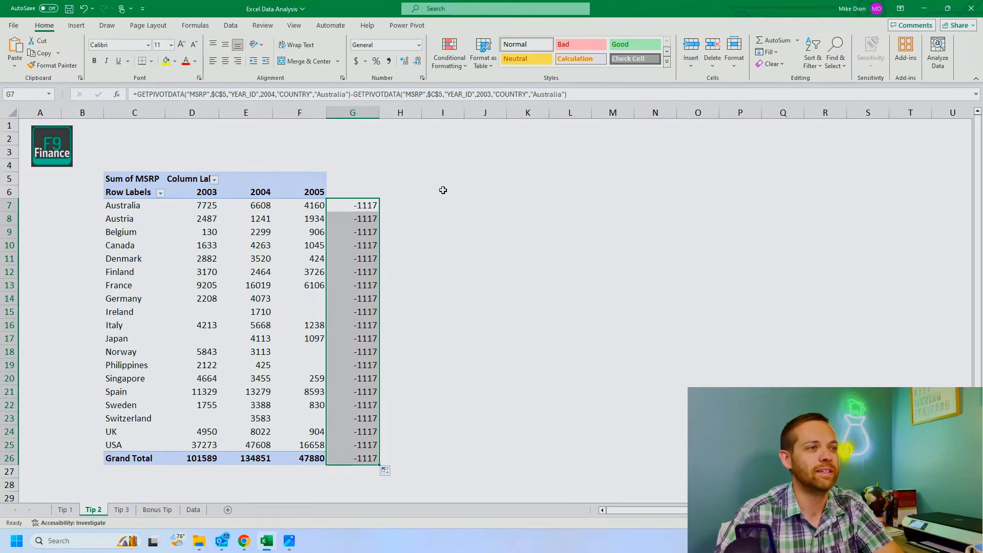
{"action": "key", "text": "Delete"}
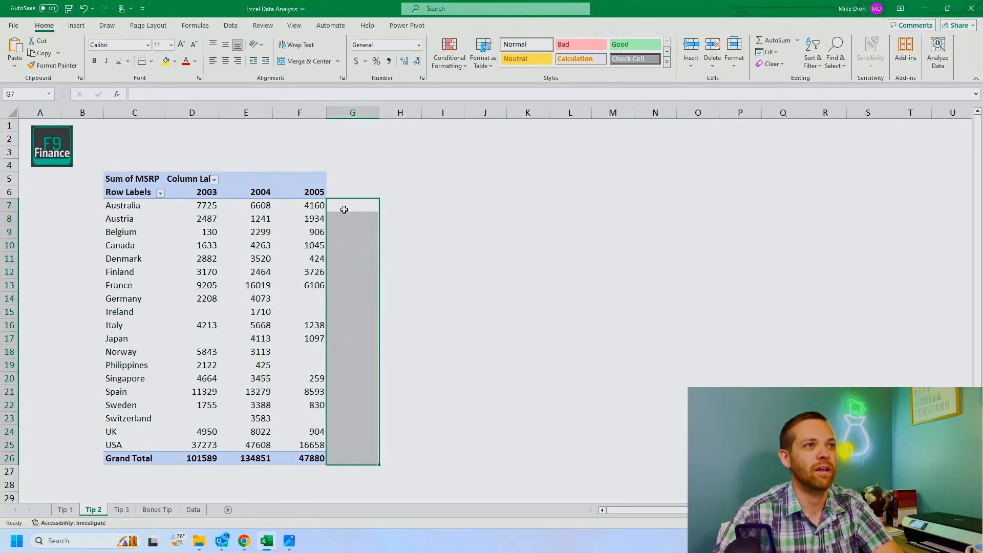
Step: Insert a calculated item named "03 vs 04" in YEAR_ID that subtracts 2003 from 2004
{"action": "left_click", "coordinate": [305, 182]}
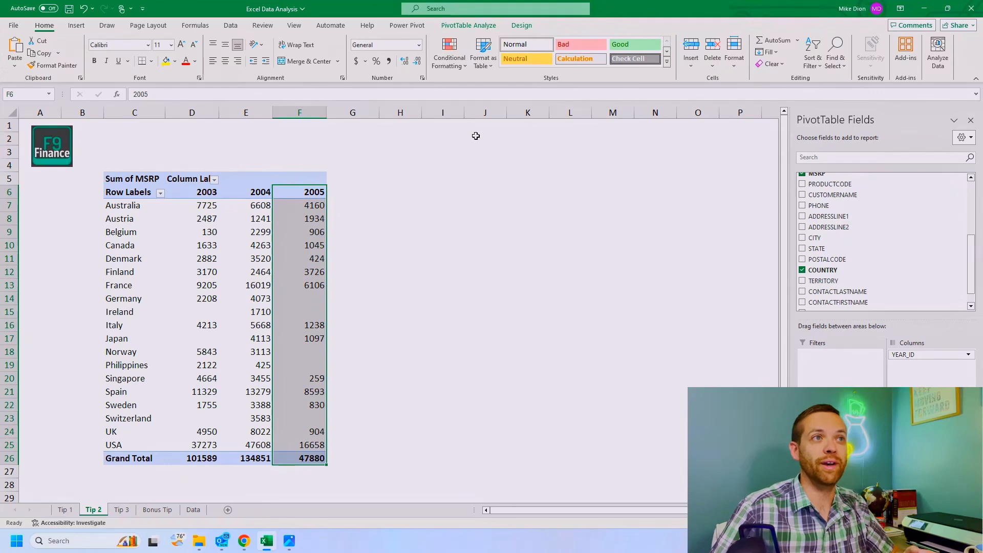
{"action": "left_click", "coordinate": [454, 26]}
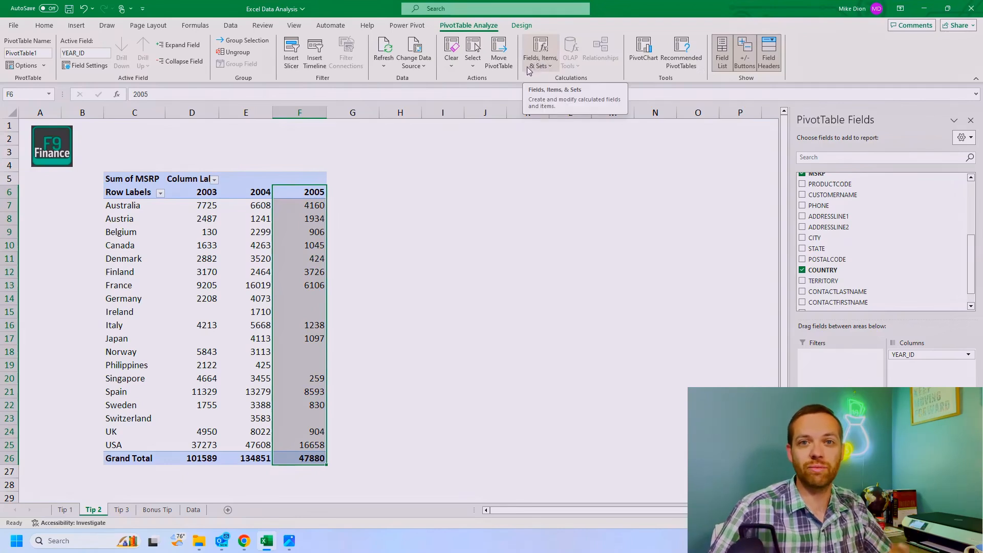
{"action": "left_click", "coordinate": [546, 66]}
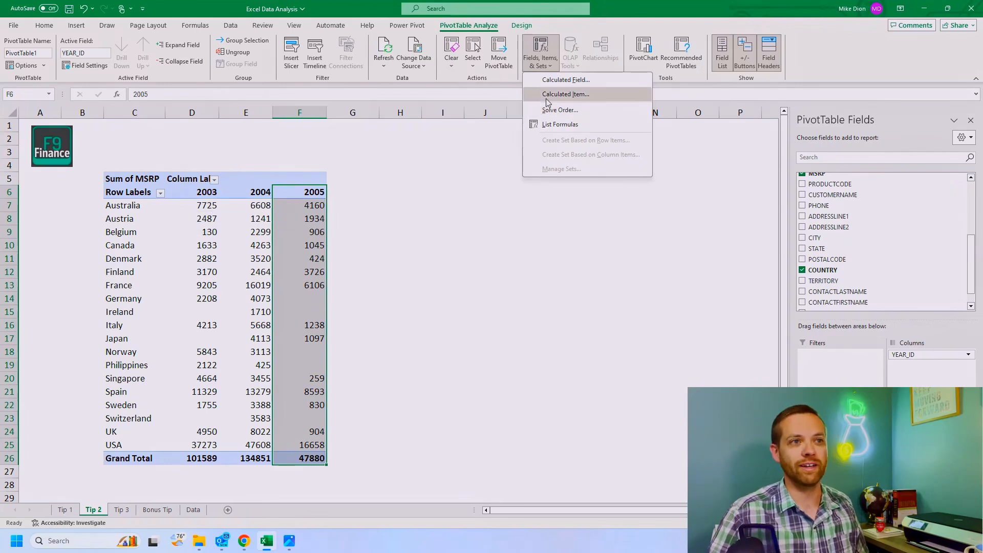
{"action": "left_click", "coordinate": [566, 94]}
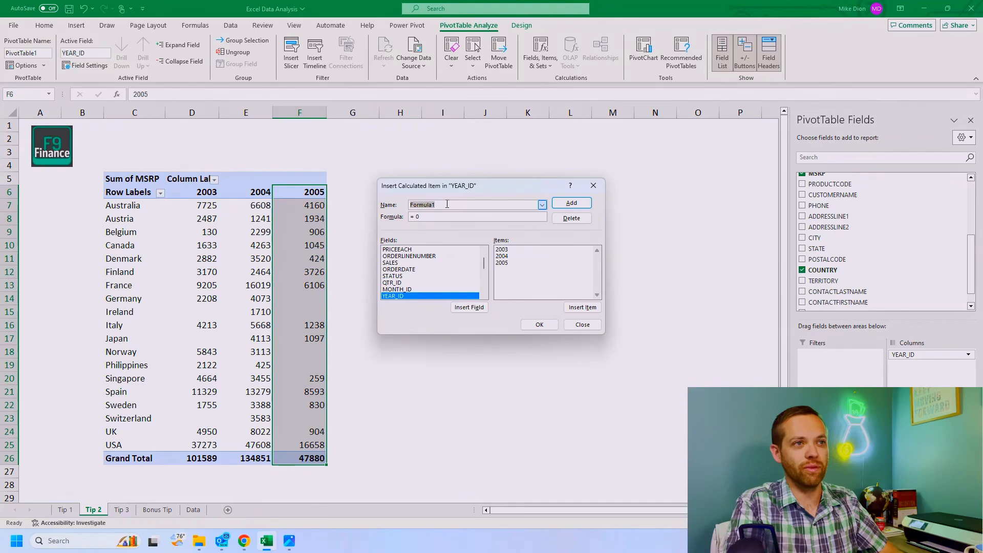
{"action": "type", "text": "03 vs 04"}
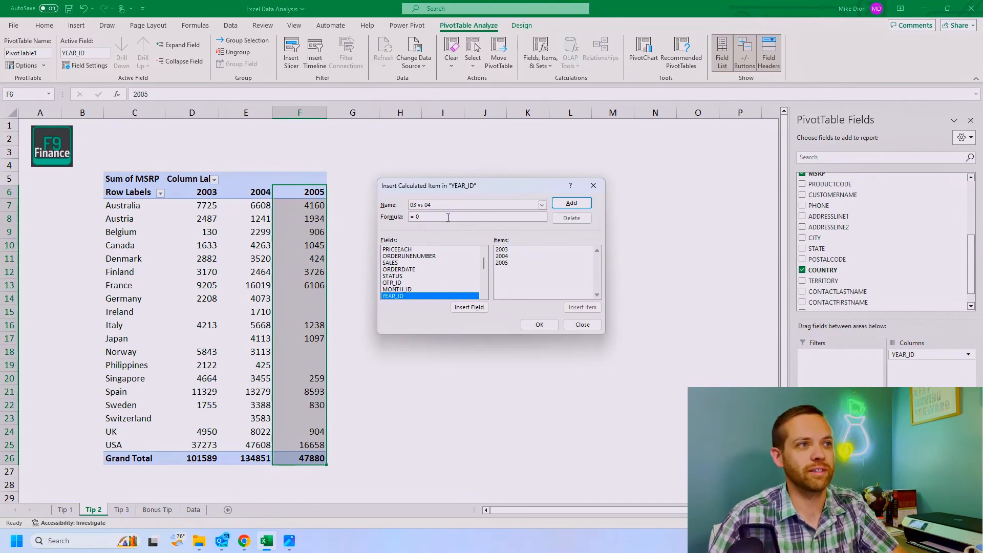
{"action": "double_click", "coordinate": [537, 257]}
{"action": "type", "text": "-"}
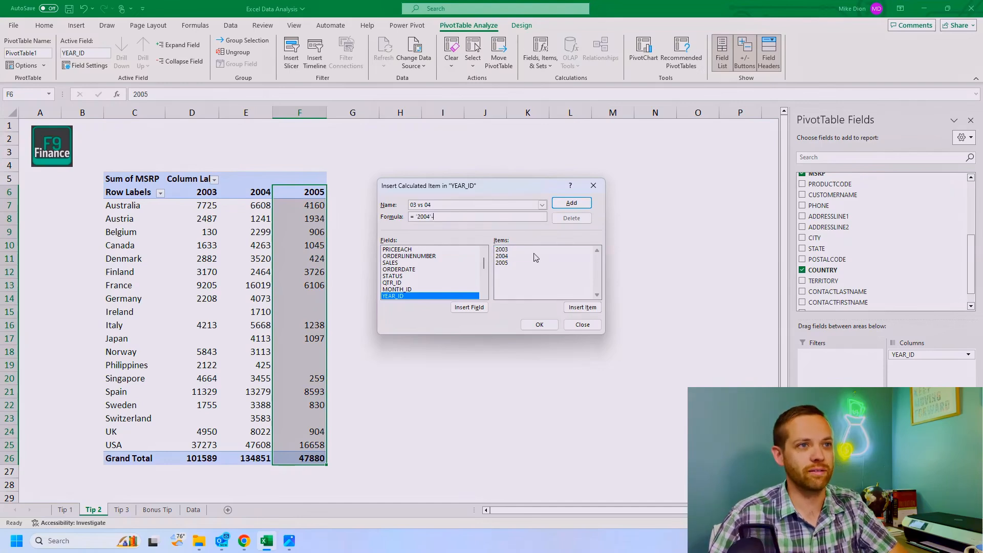
{"action": "double_click", "coordinate": [502, 249]}
{"action": "left_click", "coordinate": [539, 324]}
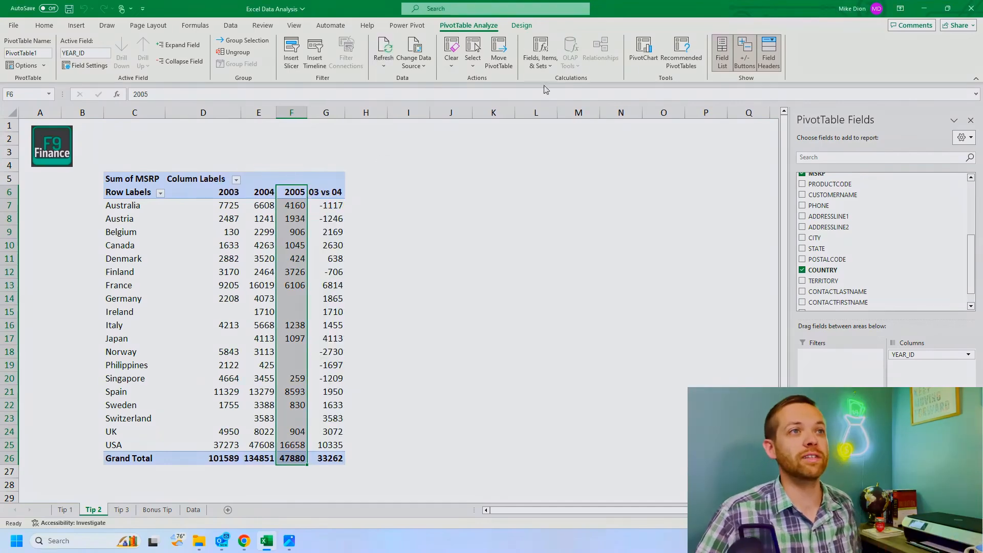
Step: Insert a second YEAR_ID calculated item named "04 vs 05" that subtracts 2004 from 2005
{"action": "left_click", "coordinate": [540, 57]}
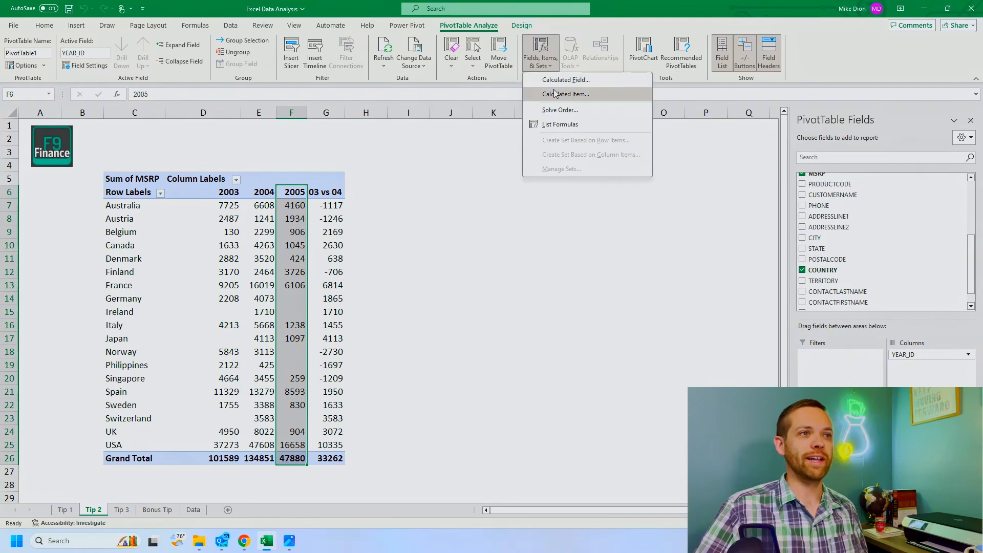
{"action": "left_click", "coordinate": [556, 95]}
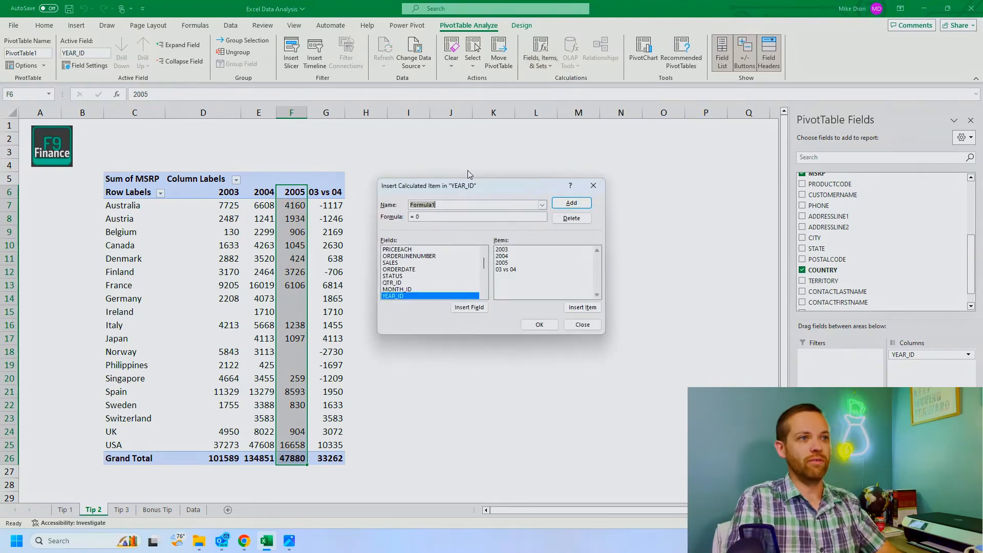
{"action": "type", "text": "04 vs 05"}
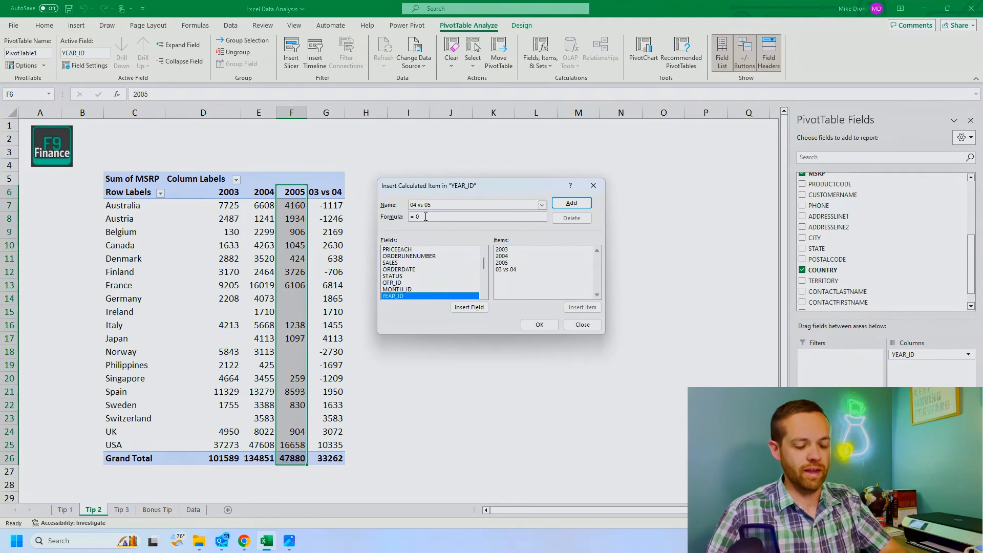
{"action": "double_click", "coordinate": [515, 263]}
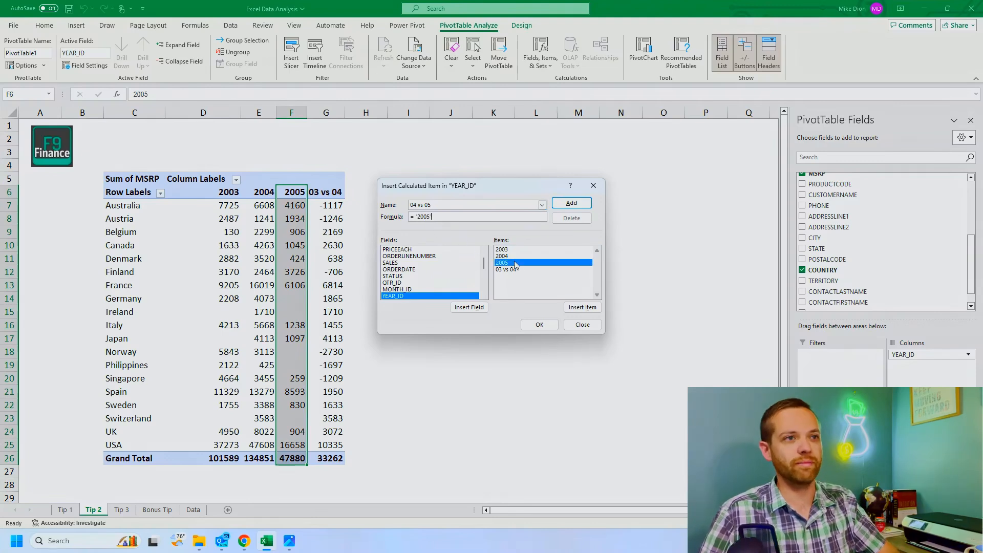
{"action": "type", "text": "-"}
{"action": "double_click", "coordinate": [513, 256]}
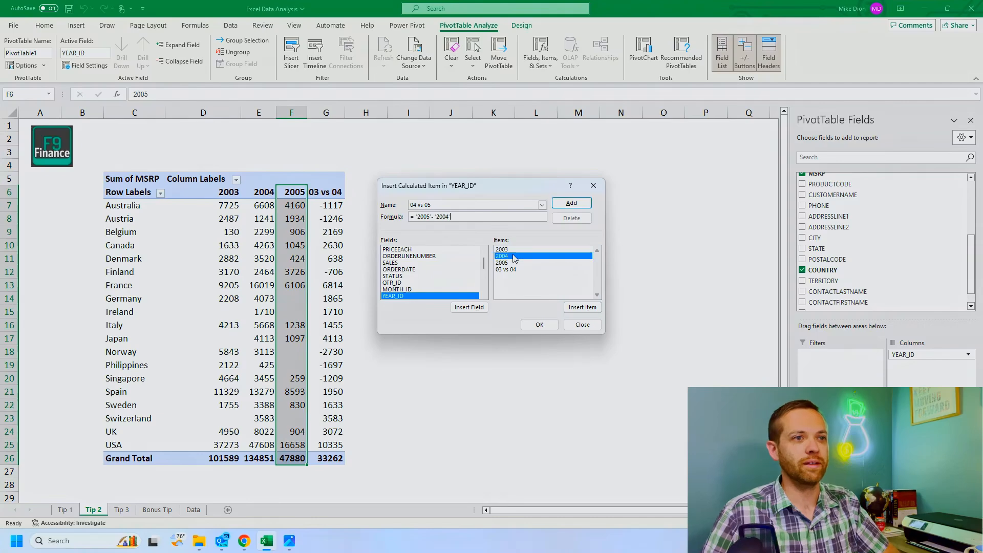
{"action": "left_click", "coordinate": [539, 326]}
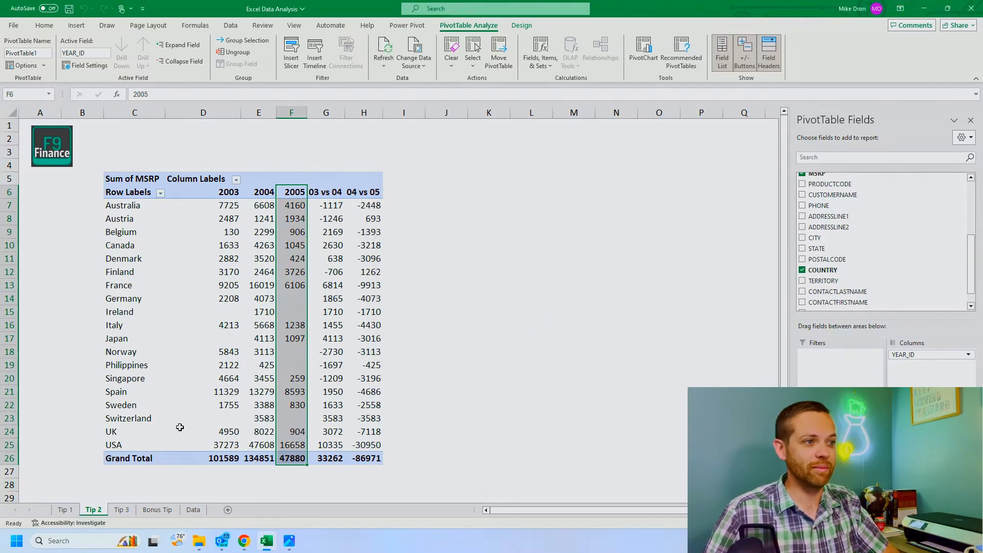
Step: Filter the Tip 2 PivotTable's row labels to exclude Austria, Denmark and Ireland, and select the calculated differences in G7:H22
{"action": "left_click", "coordinate": [67, 510]}
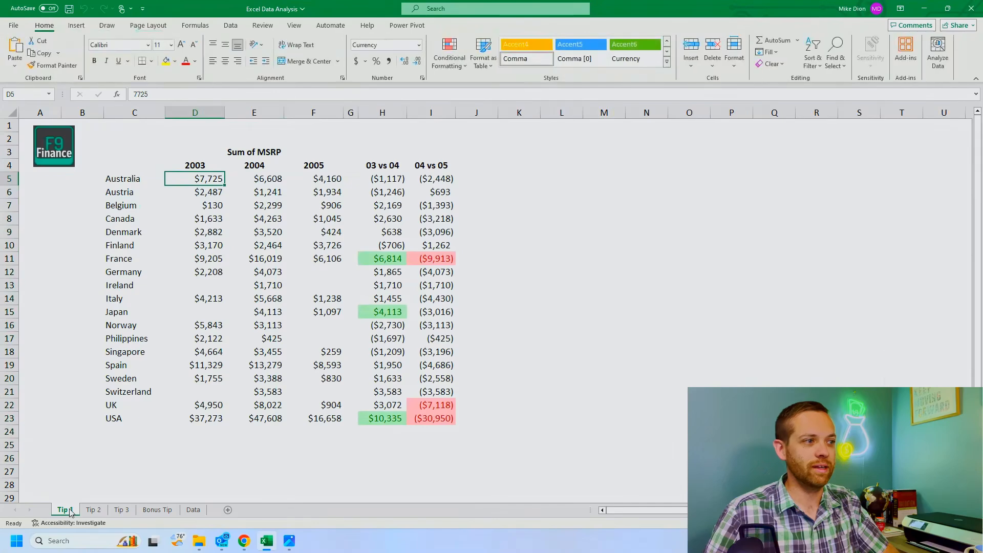
{"action": "left_click", "coordinate": [95, 510]}
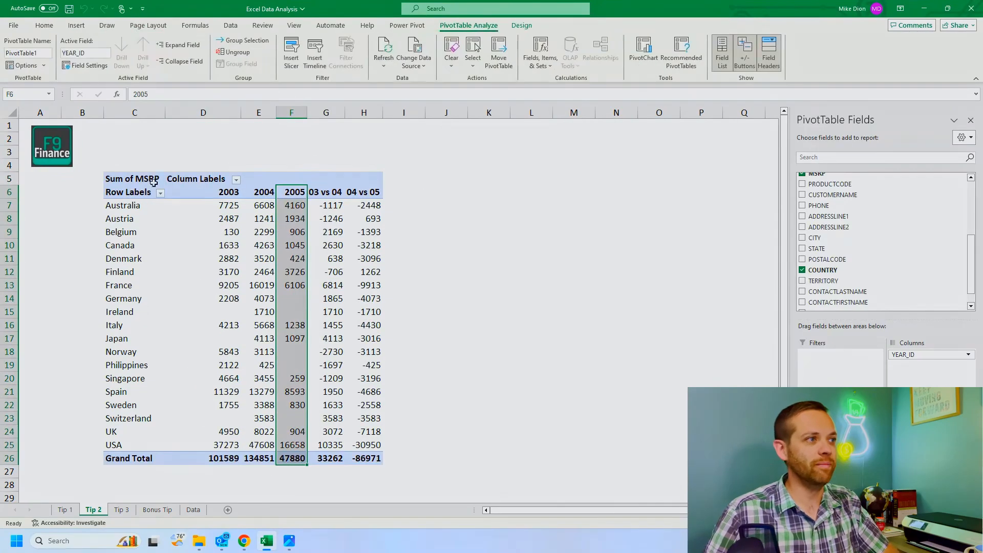
{"action": "left_click", "coordinate": [160, 193]}
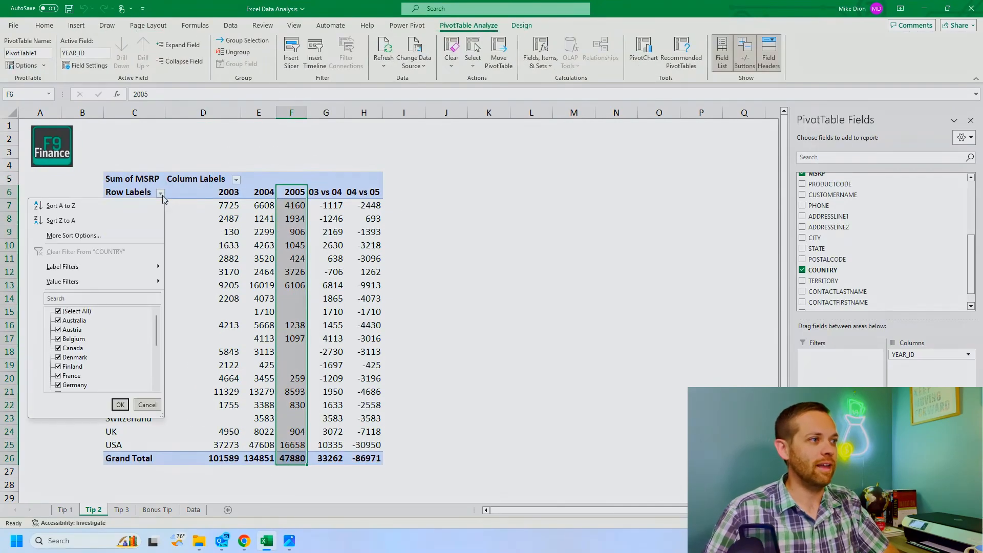
{"action": "left_click", "coordinate": [60, 330]}
{"action": "left_click", "coordinate": [60, 358]}
{"action": "scroll", "coordinate": [60, 358], "scroll_direction": "down", "scroll_amount": 1}
{"action": "left_click", "coordinate": [61, 367]}
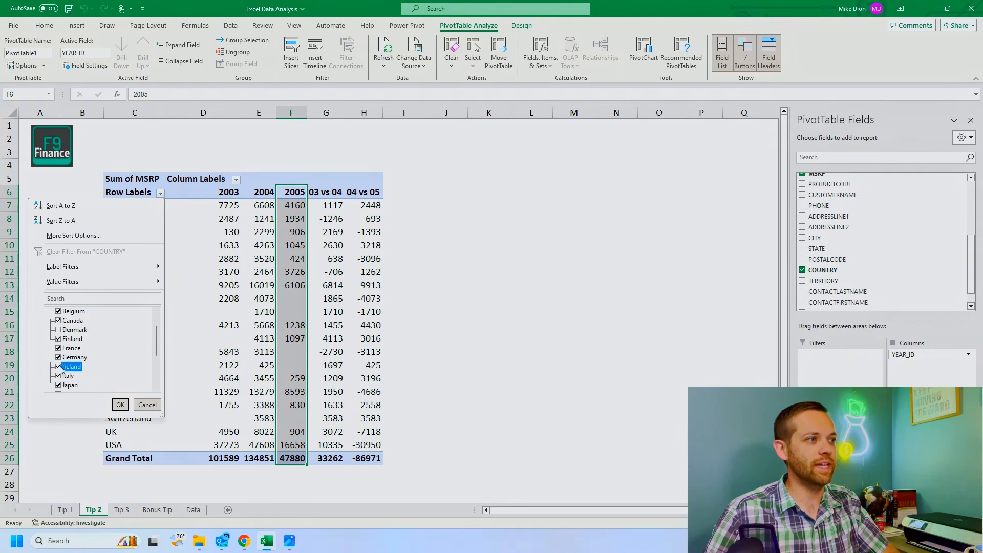
{"action": "left_click", "coordinate": [119, 405]}
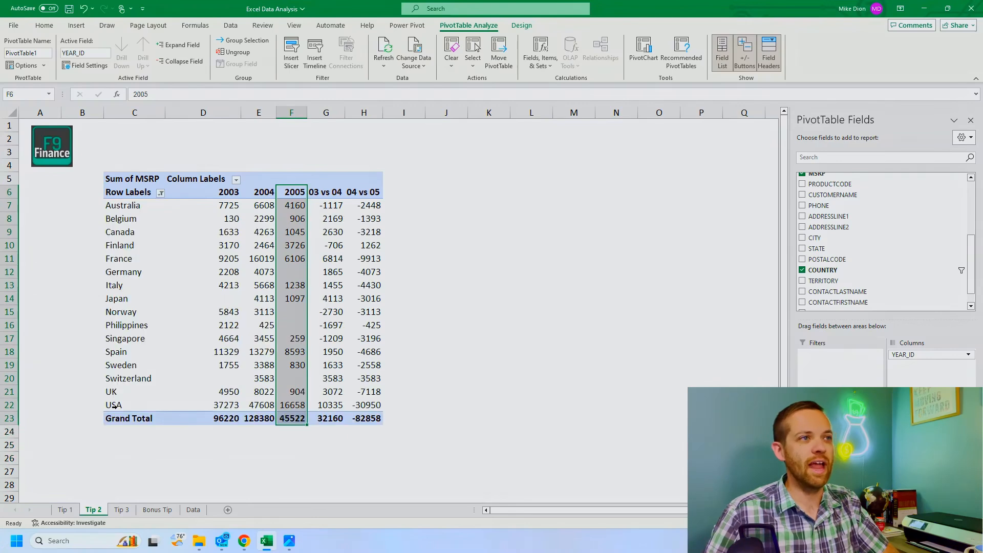
{"action": "left_click_drag", "start_coordinate": [332, 205], "coordinate": [354, 411]}
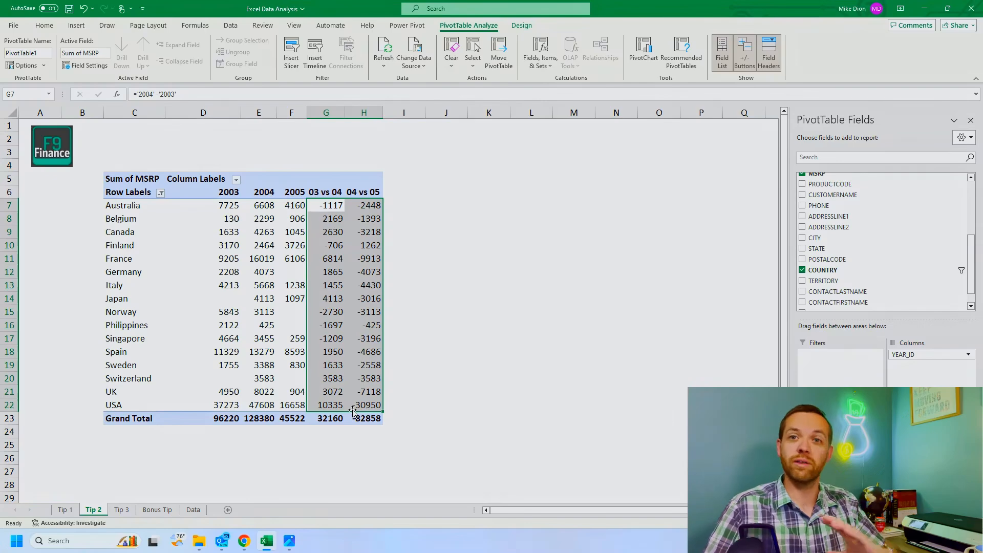
{"action": "mouse_move", "coordinate": [287, 349]}
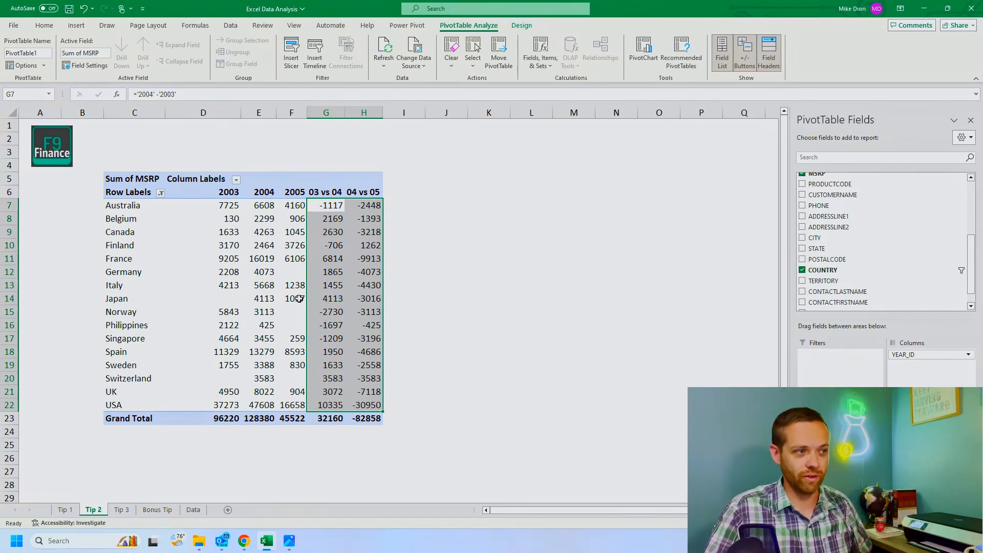
Step: On the Tip 3 sheet, insert the recommended Clustered Column chart from the MSRP table in C4:F23
{"action": "key", "text": "ctrl+Page_Down"}
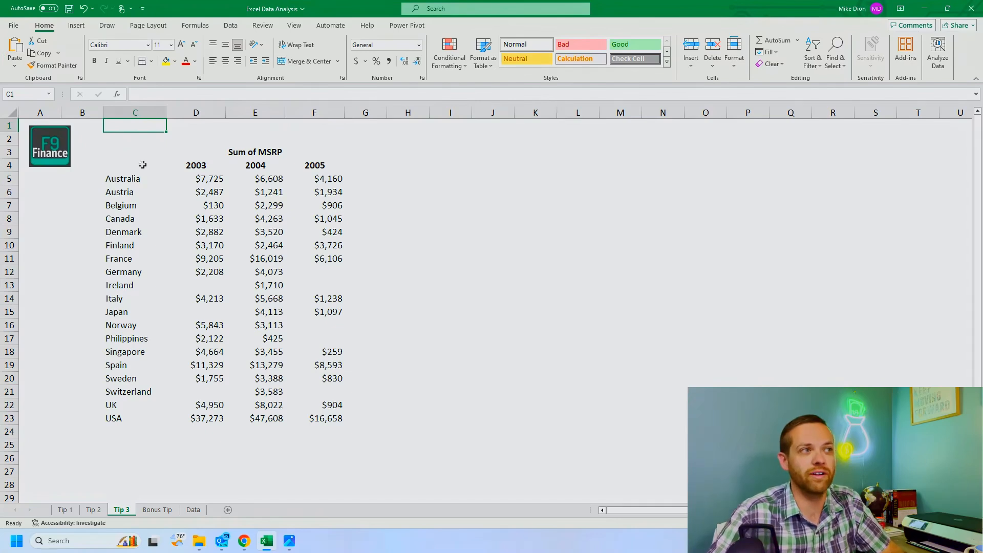
{"action": "mouse_move", "coordinate": [142, 165]}
{"action": "left_mouse_down"}
{"action": "mouse_move", "coordinate": [256, 230]}
{"action": "mouse_move", "coordinate": [318, 325]}
{"action": "mouse_move", "coordinate": [322, 423]}
{"action": "left_mouse_up"}
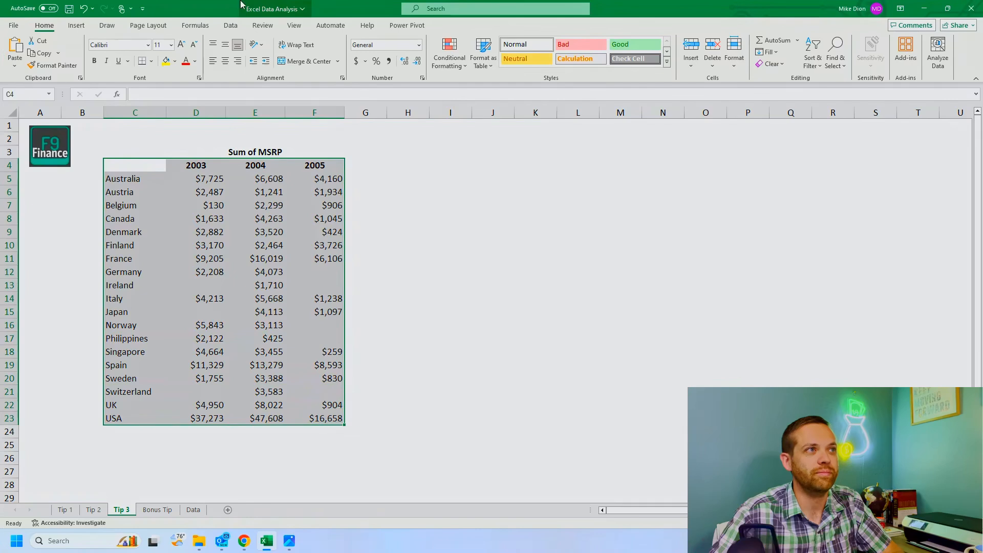
{"action": "left_click", "coordinate": [78, 26]}
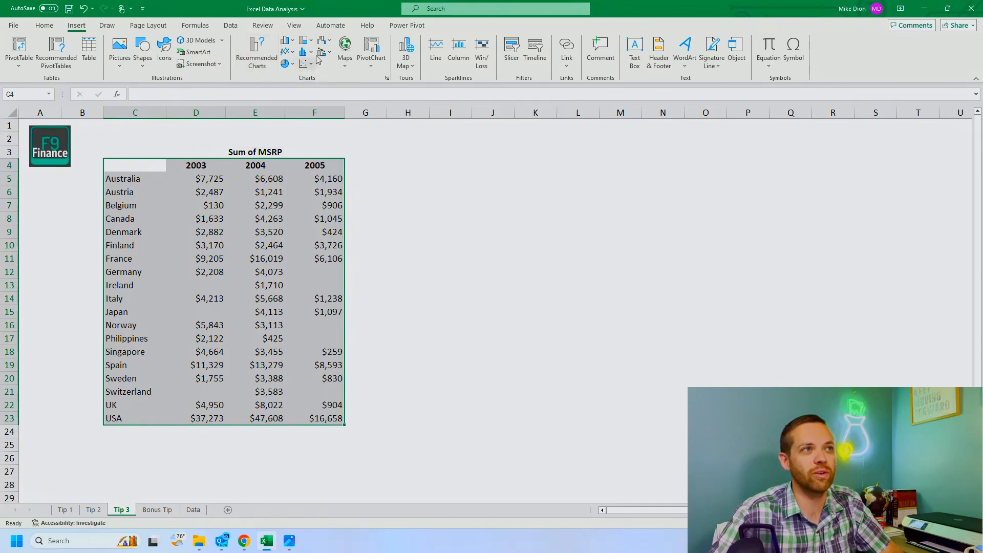
{"action": "left_click", "coordinate": [259, 58]}
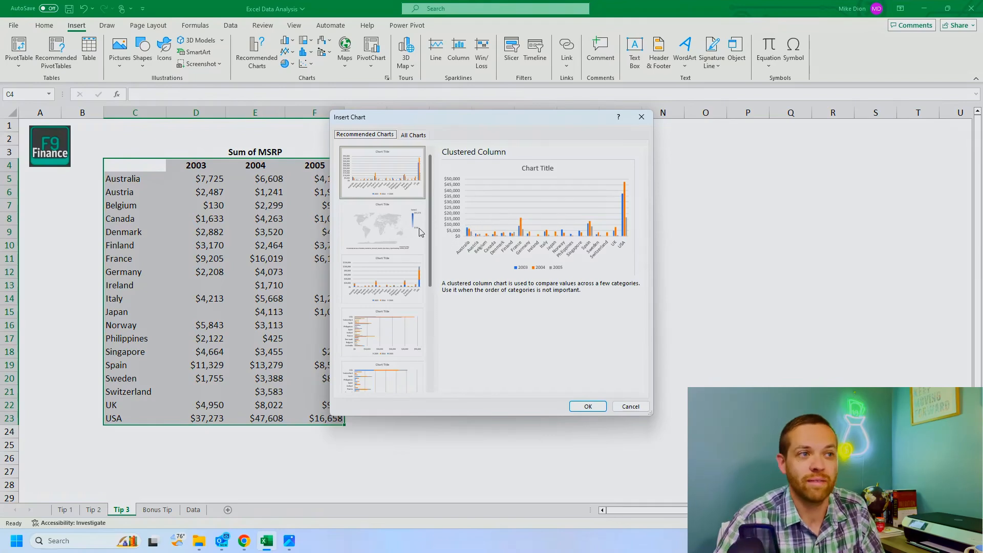
{"action": "scroll", "coordinate": [402, 232], "scroll_direction": "down", "scroll_amount": 3}
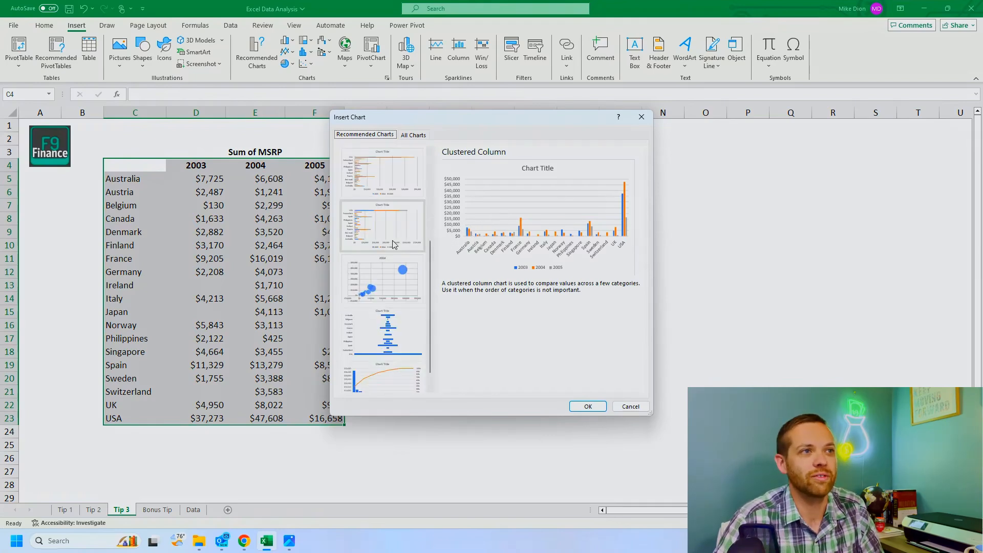
{"action": "left_click_drag", "start_coordinate": [429, 253], "coordinate": [432, 276]}
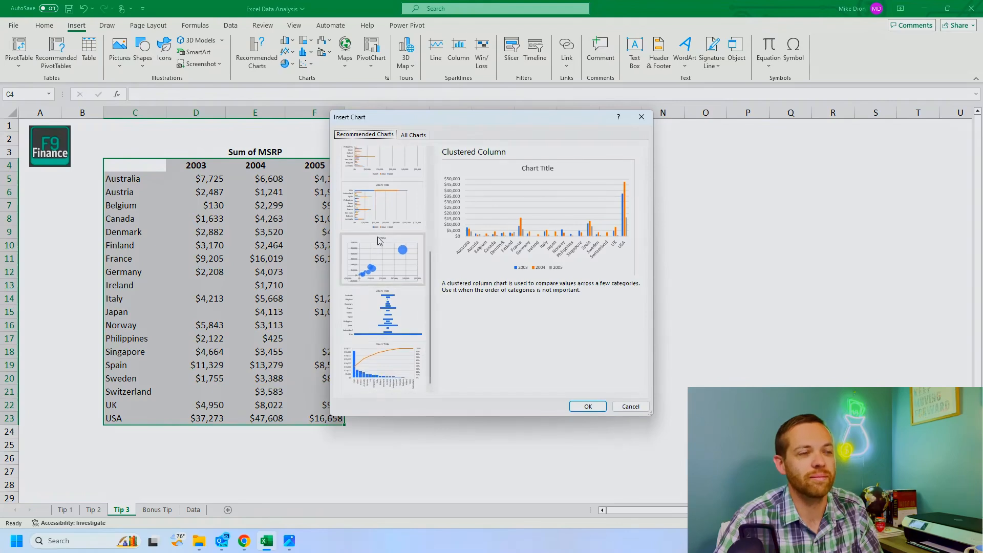
{"action": "scroll", "coordinate": [394, 215], "scroll_direction": "up", "scroll_amount": 3}
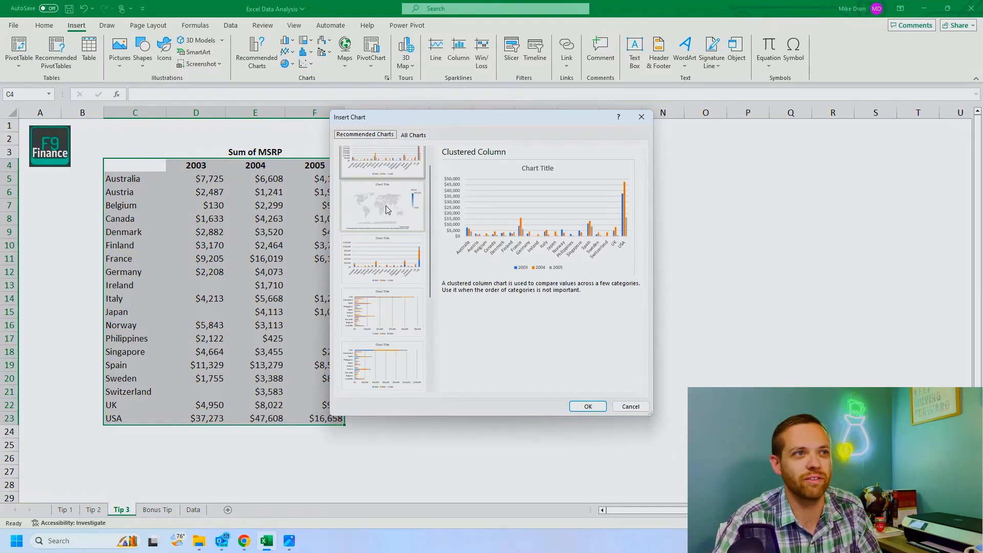
{"action": "scroll", "coordinate": [390, 236], "scroll_direction": "down", "scroll_amount": 3}
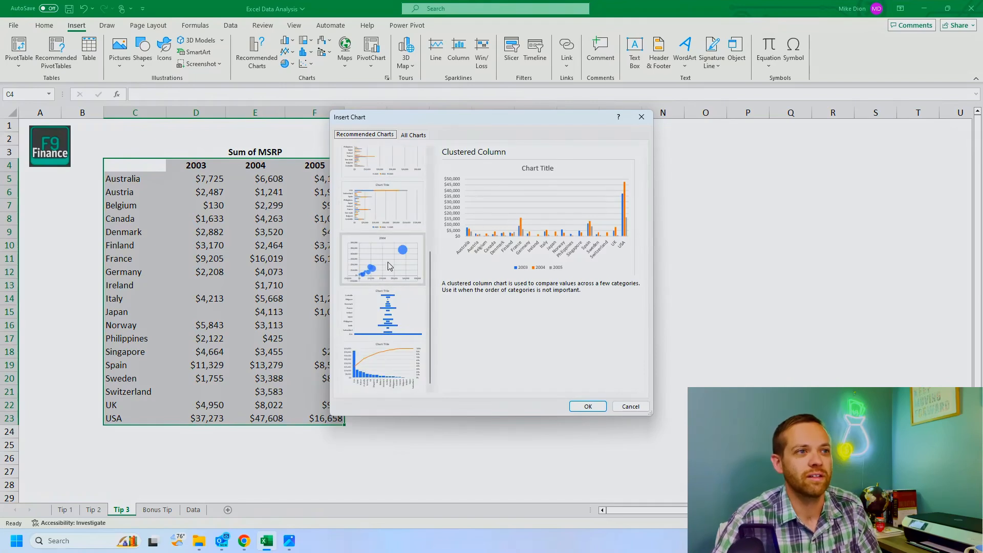
{"action": "scroll", "coordinate": [379, 241], "scroll_direction": "up", "scroll_amount": 3}
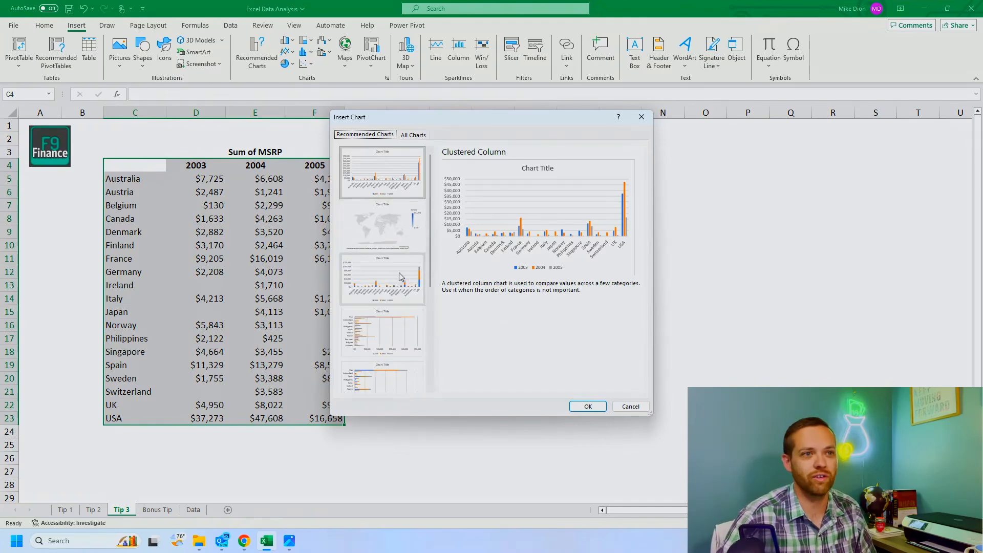
{"action": "left_click", "coordinate": [581, 407]}
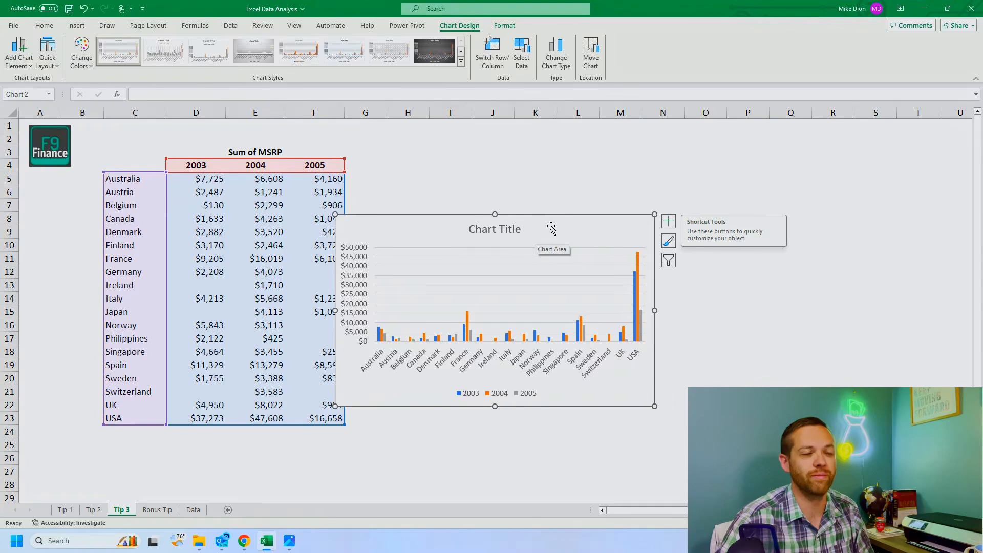
Step: Move the column chart clear of the MSRP table, starting around column H, and delete its chart title
{"action": "left_click_drag", "start_coordinate": [552, 228], "coordinate": [608, 191]}
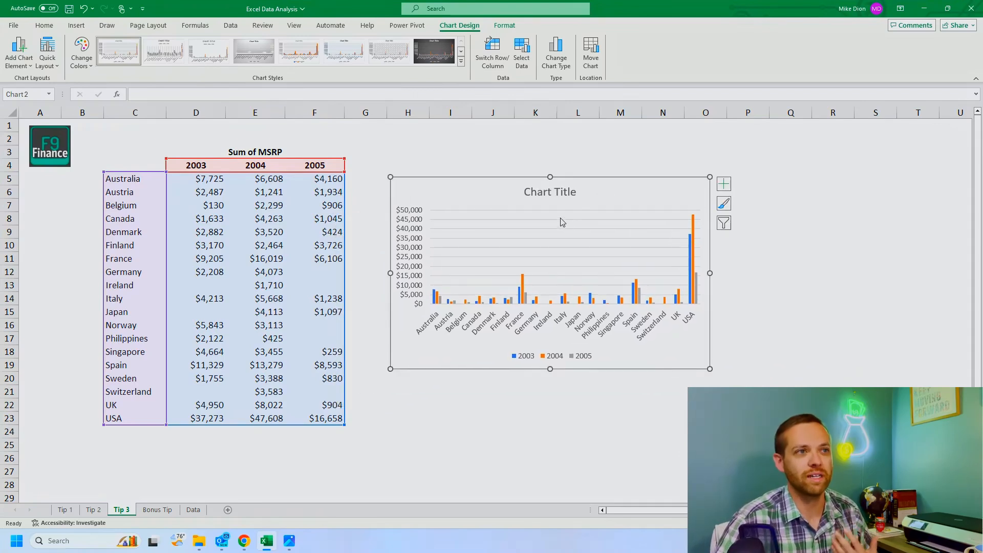
{"action": "left_click", "coordinate": [483, 211]}
{"action": "left_click", "coordinate": [522, 193]}
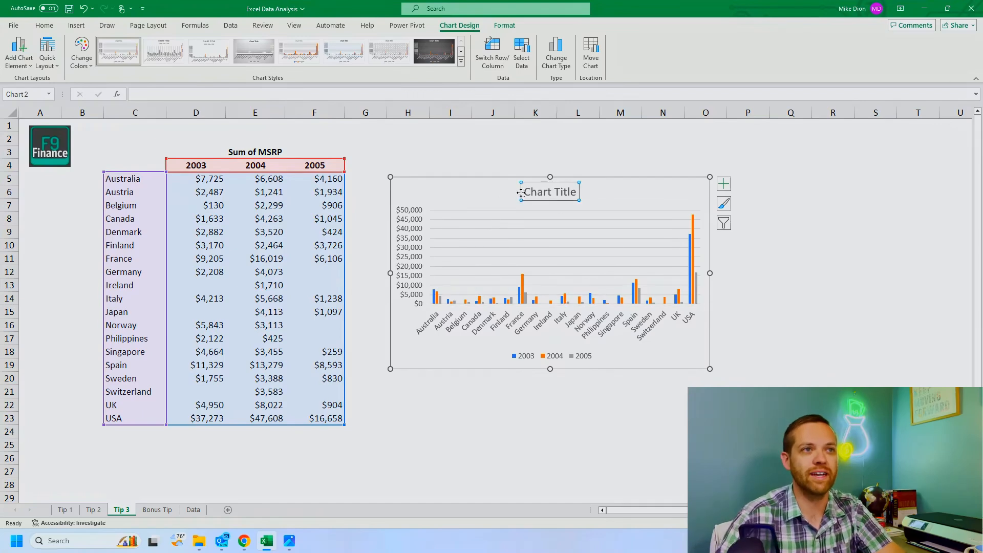
{"action": "key", "text": "Delete"}
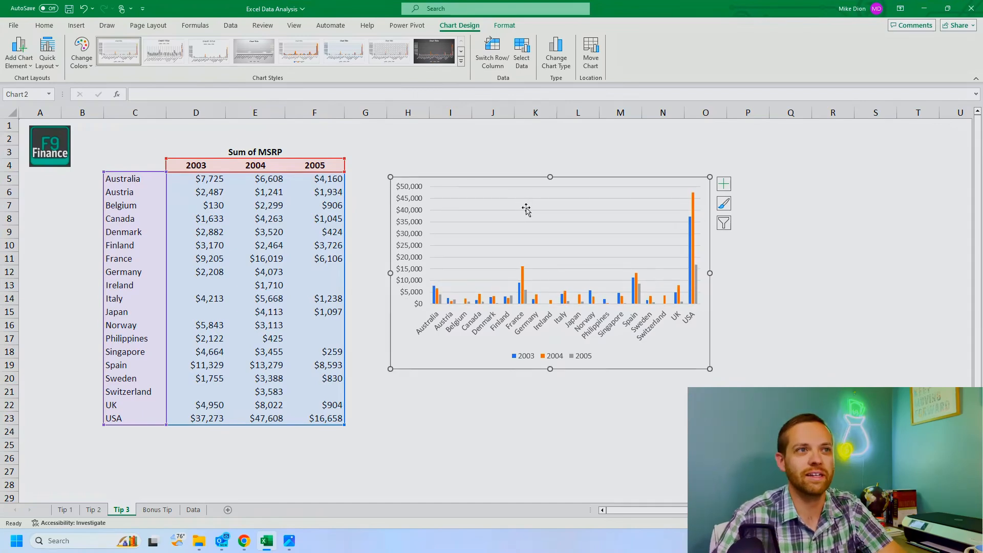
{"action": "left_click", "coordinate": [528, 210]}
{"action": "left_click", "coordinate": [535, 342]}
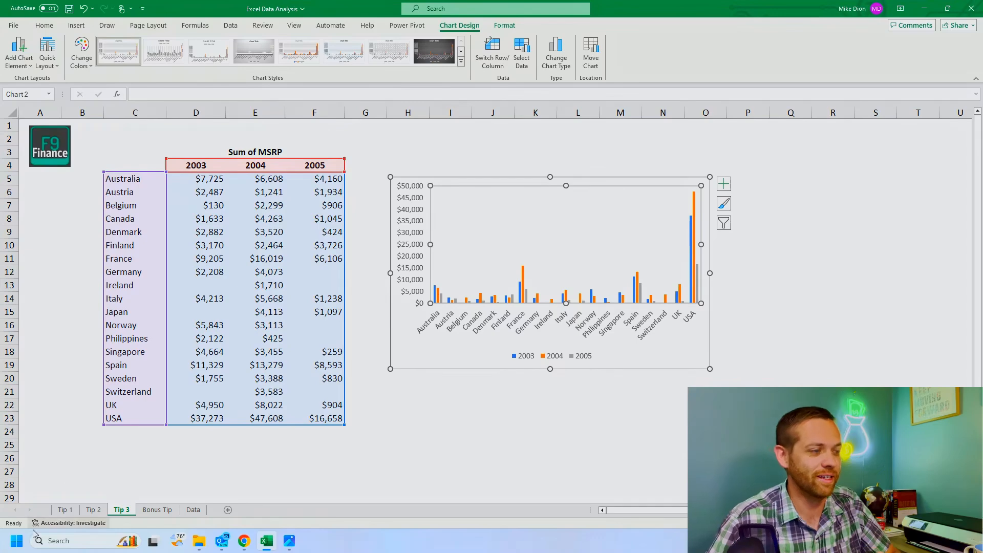
Step: Create a PivotChart from the Data sheet range A1:Y2824 and place it at cell C5 of the existing Bonus Tip sheet
{"action": "left_click", "coordinate": [148, 511]}
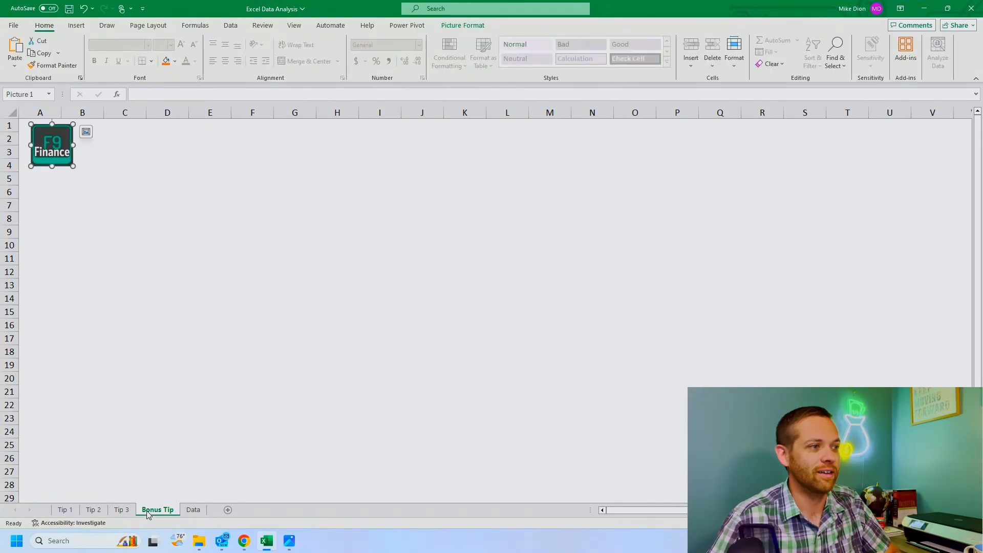
{"action": "left_click", "coordinate": [193, 510]}
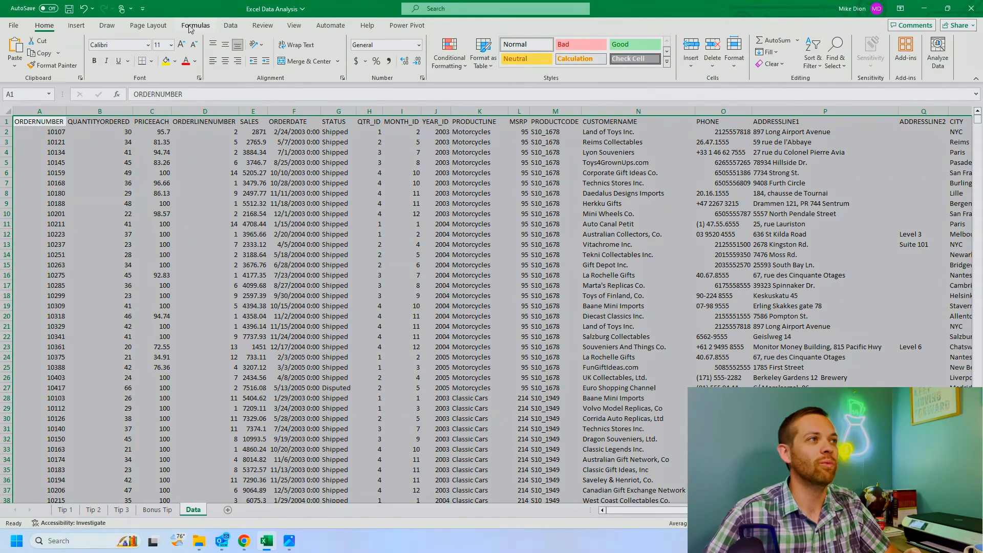
{"action": "left_click", "coordinate": [76, 25]}
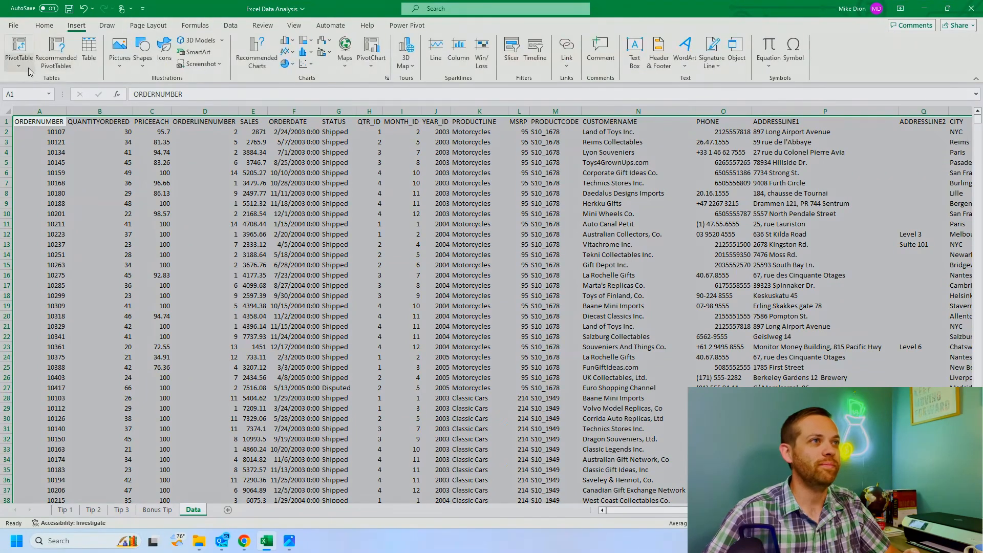
{"action": "left_click", "coordinate": [374, 65]}
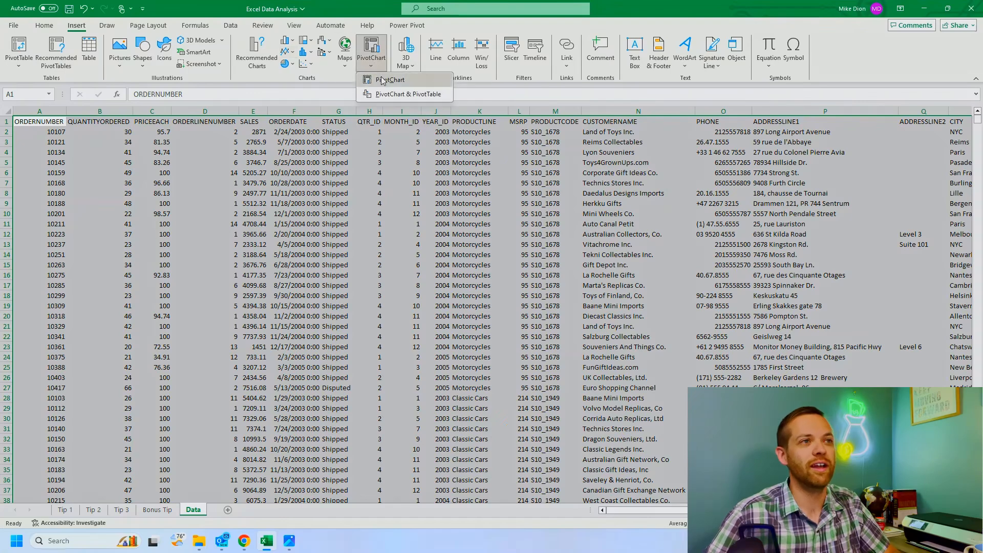
{"action": "left_click", "coordinate": [387, 82]}
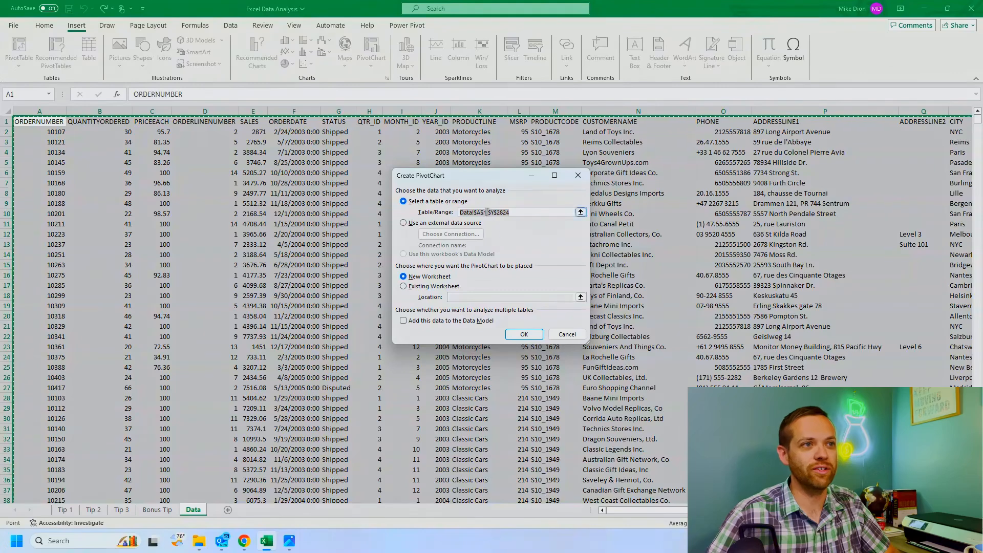
{"action": "left_click", "coordinate": [434, 286]}
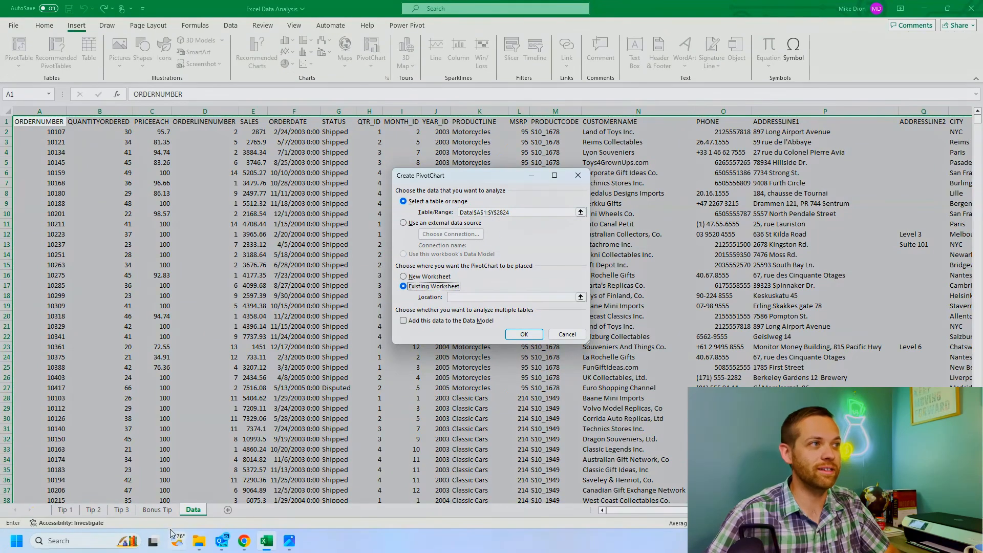
{"action": "left_click", "coordinate": [157, 510]}
{"action": "left_click", "coordinate": [121, 177]}
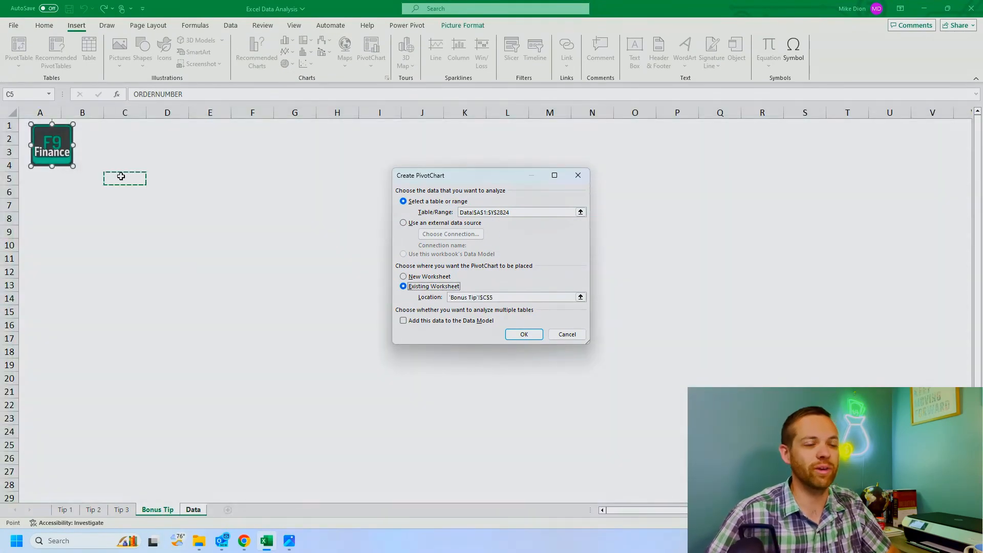
{"action": "left_click", "coordinate": [537, 341]}
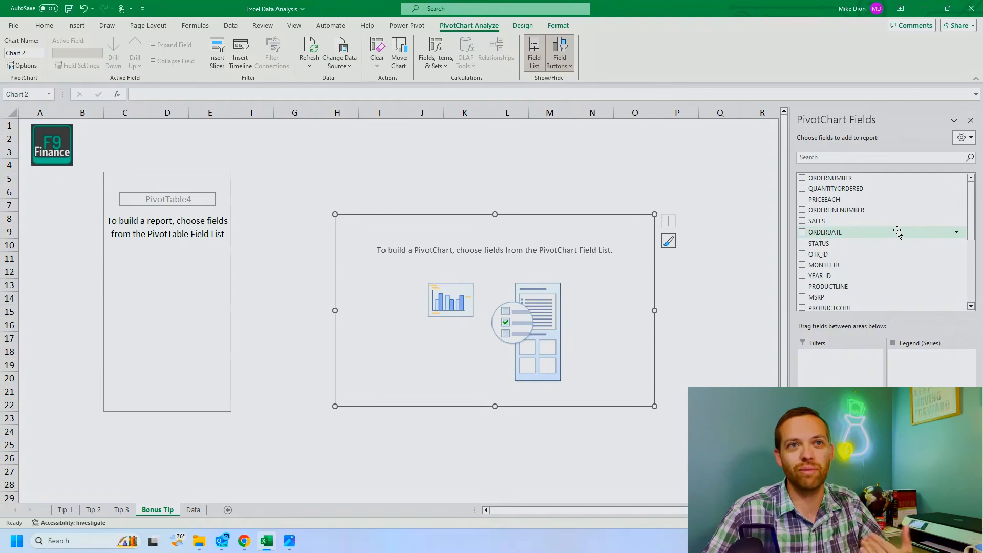
Step: Add COUNTRY to the PivotChart as the category axis and YEAR_ID as the legend series
{"action": "scroll", "coordinate": [835, 199], "scroll_direction": "down", "scroll_amount": 2}
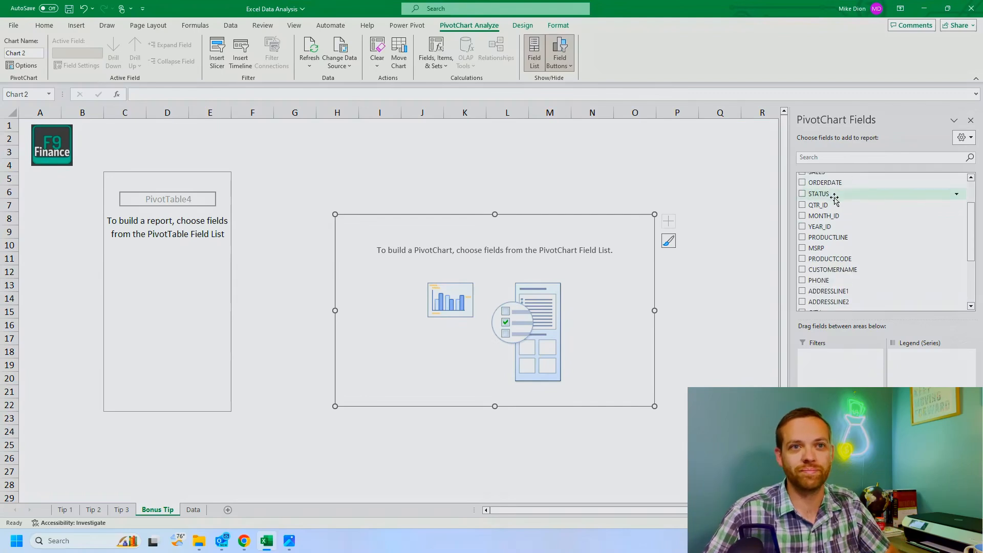
{"action": "scroll", "coordinate": [834, 200], "scroll_direction": "down", "scroll_amount": 3}
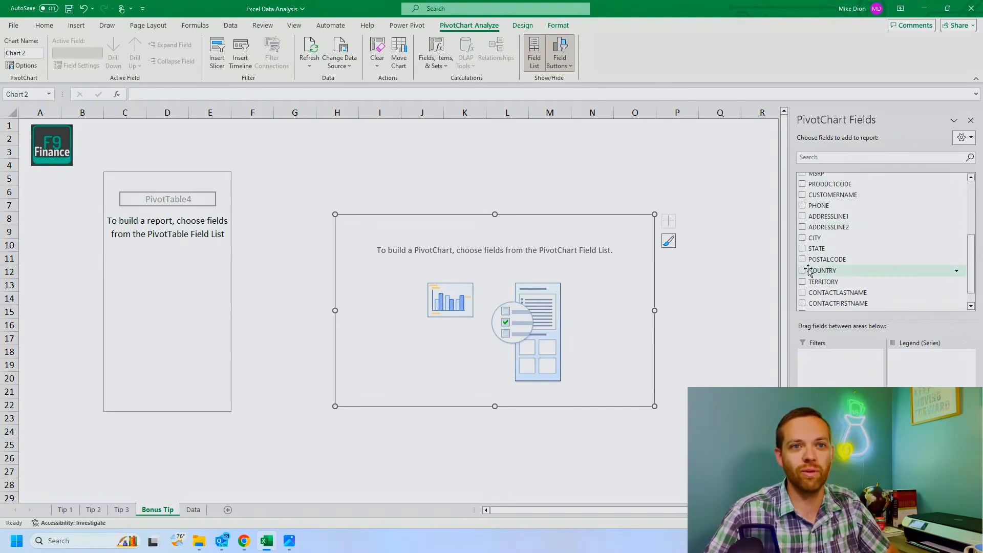
{"action": "left_click", "coordinate": [803, 270]}
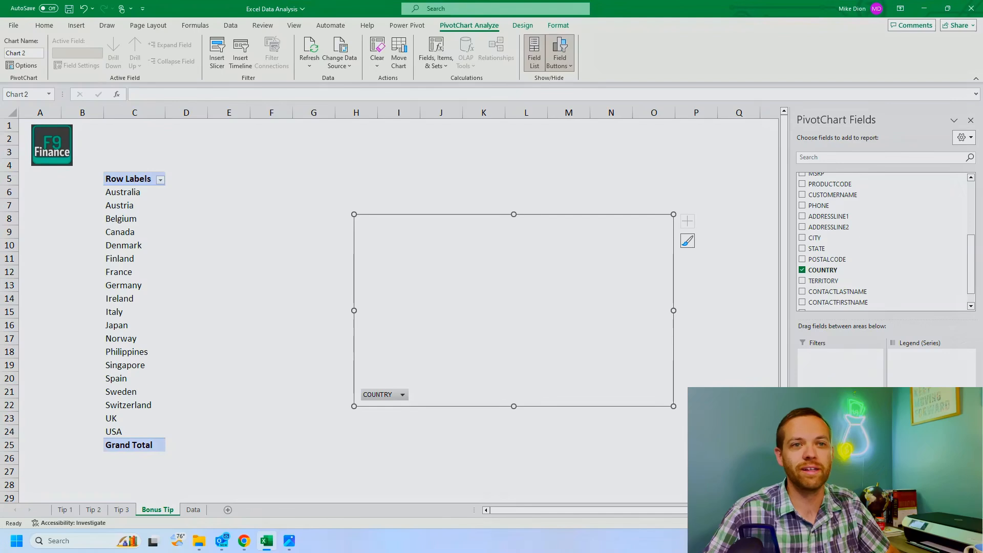
{"action": "scroll", "coordinate": [845, 263], "scroll_direction": "down", "scroll_amount": 1}
{"action": "scroll", "coordinate": [844, 259], "scroll_direction": "up", "scroll_amount": 4}
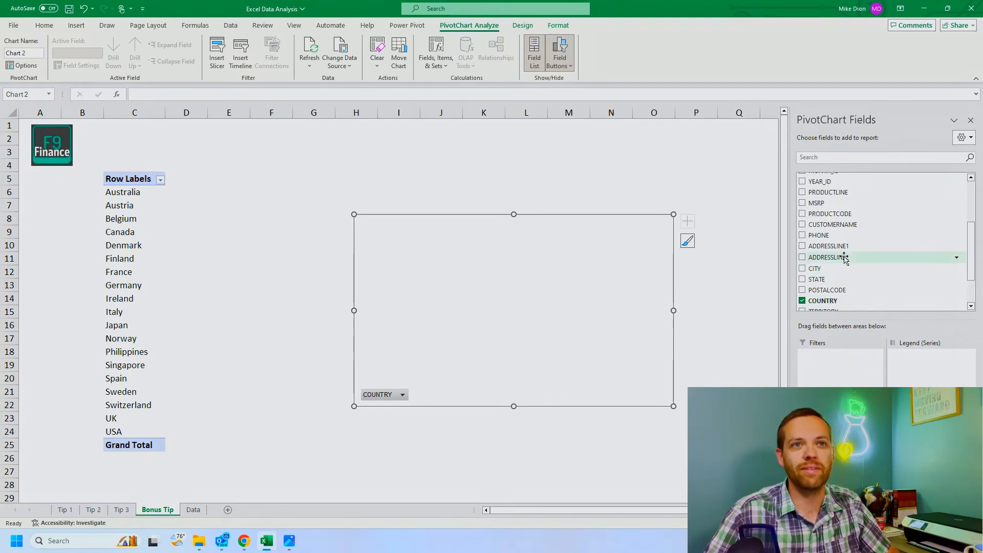
{"action": "left_click", "coordinate": [803, 230]}
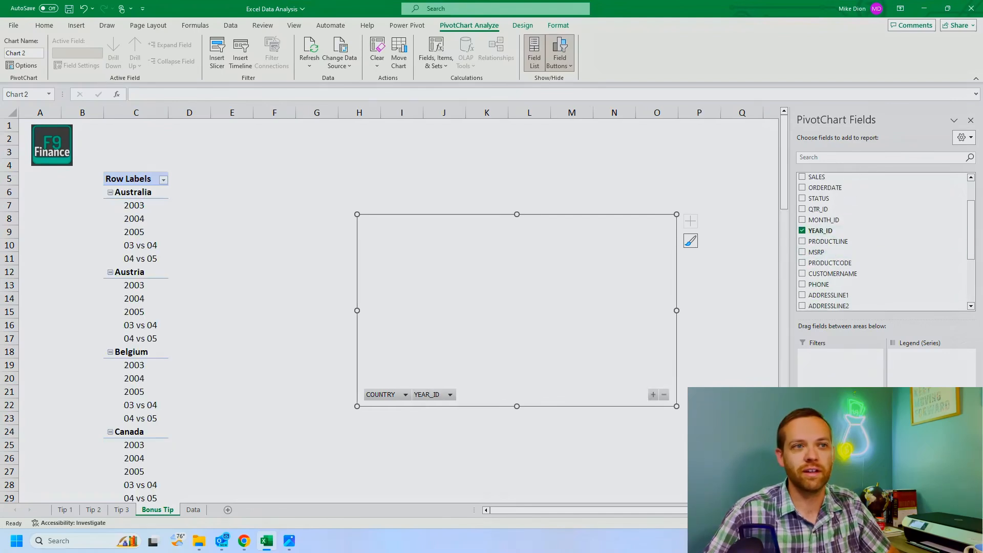
{"action": "left_click_drag", "start_coordinate": [840, 449], "coordinate": [922, 387]}
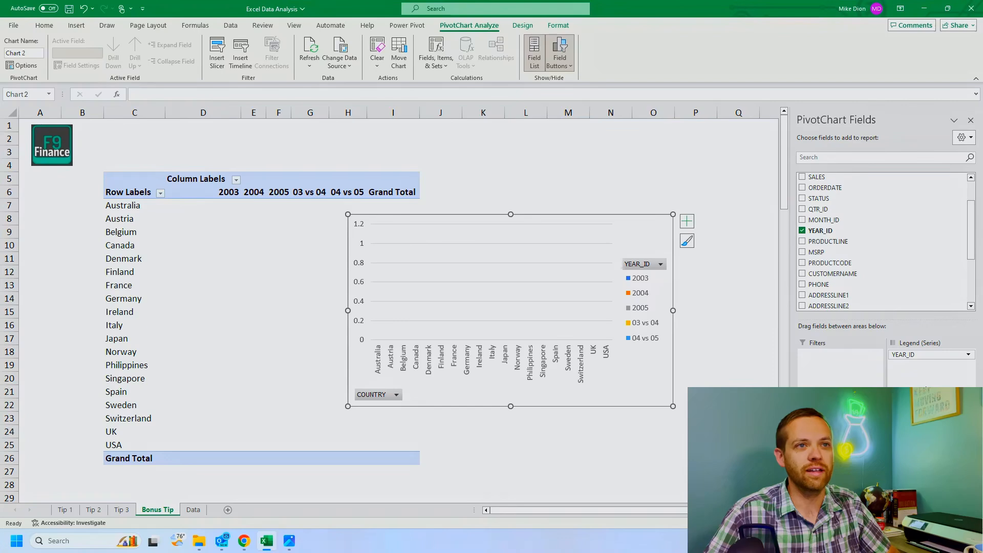
Step: Move the PivotChart to the right of the PivotTable, clear of its columns, and add MSRP as the summed values field
{"action": "left_click_drag", "start_coordinate": [633, 226], "coordinate": [710, 219]}
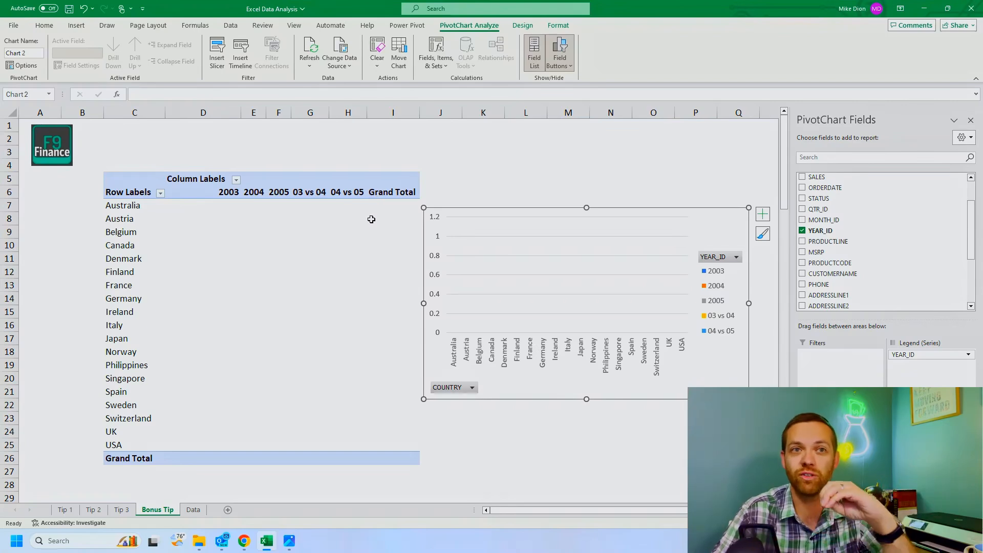
{"action": "scroll", "coordinate": [850, 289], "scroll_direction": "down", "scroll_amount": 2}
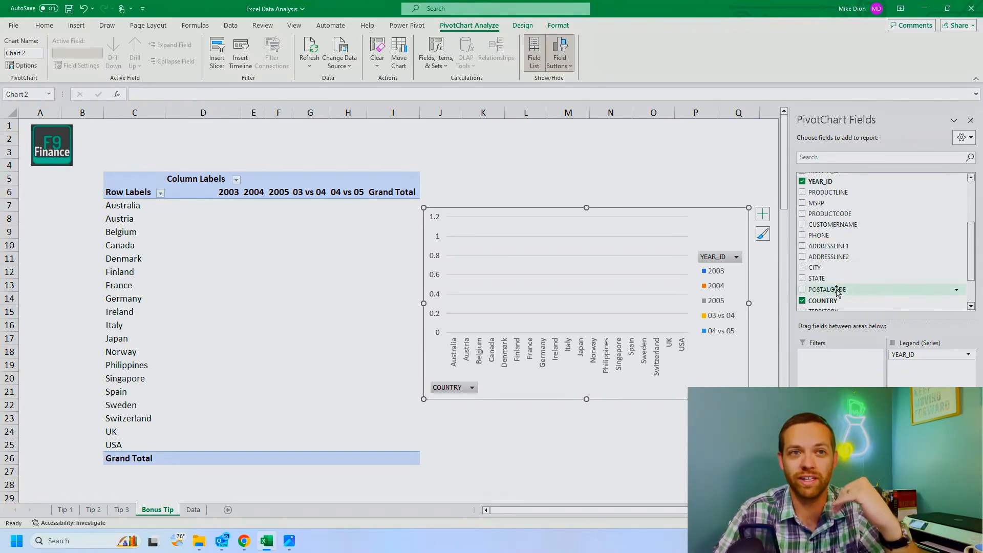
{"action": "scroll", "coordinate": [840, 272], "scroll_direction": "down", "scroll_amount": 2}
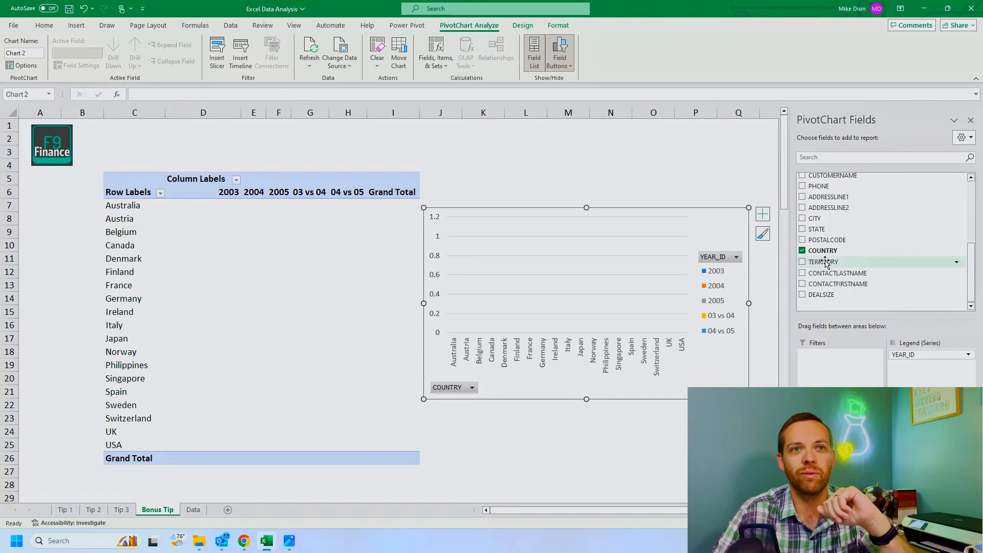
{"action": "scroll", "coordinate": [814, 241], "scroll_direction": "up", "scroll_amount": 4}
{"action": "left_click", "coordinate": [802, 253]}
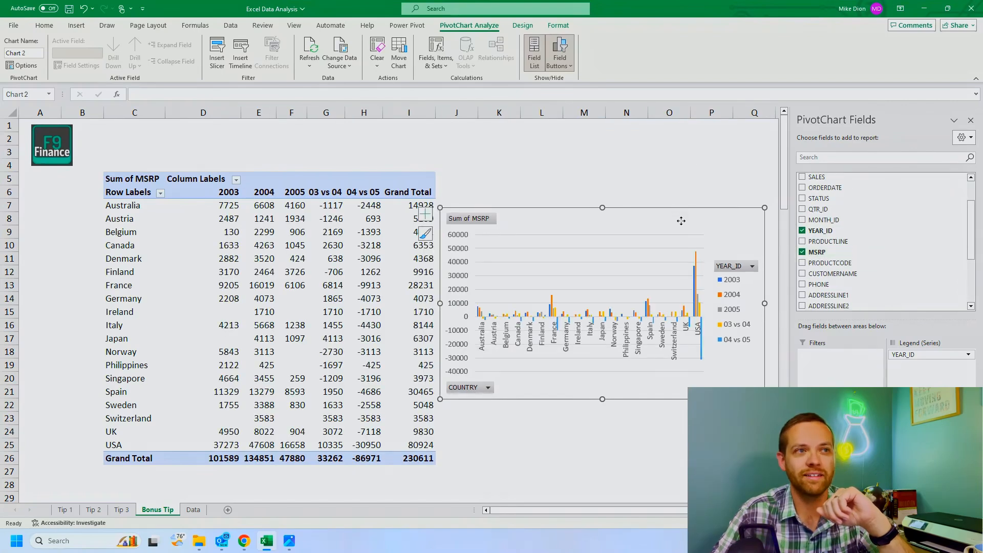
{"action": "left_click_drag", "start_coordinate": [680, 220], "coordinate": [687, 212]}
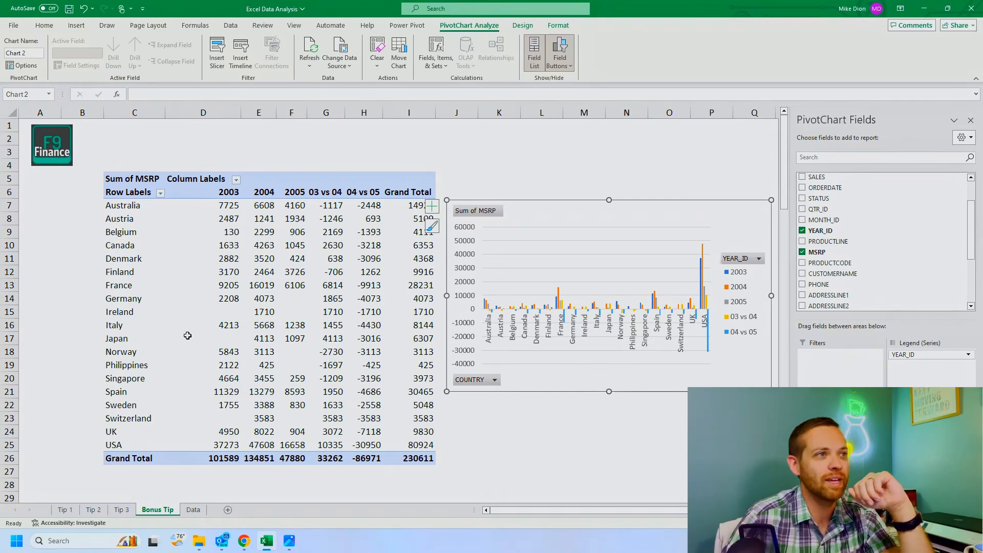
{"action": "left_click", "coordinate": [193, 210]}
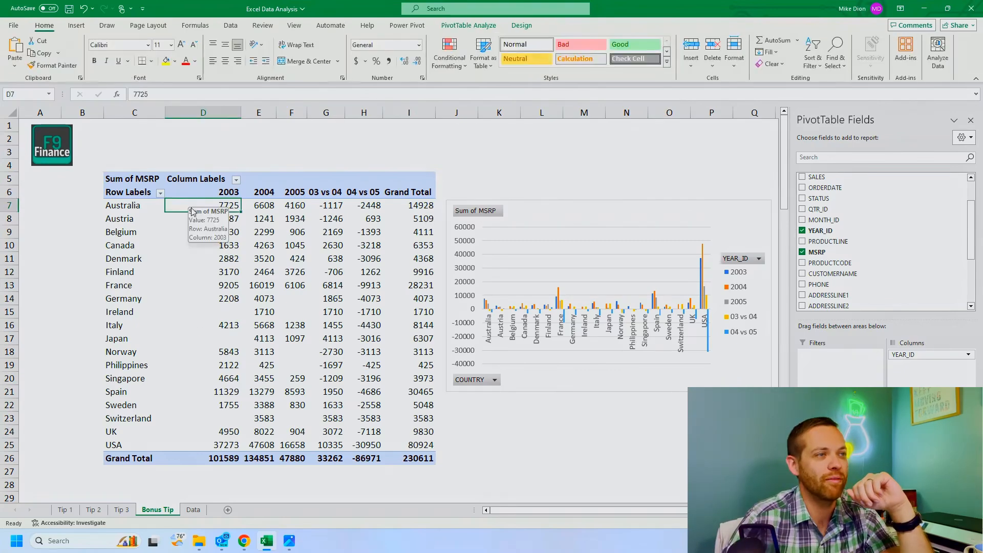
{"action": "right_click", "coordinate": [190, 204]}
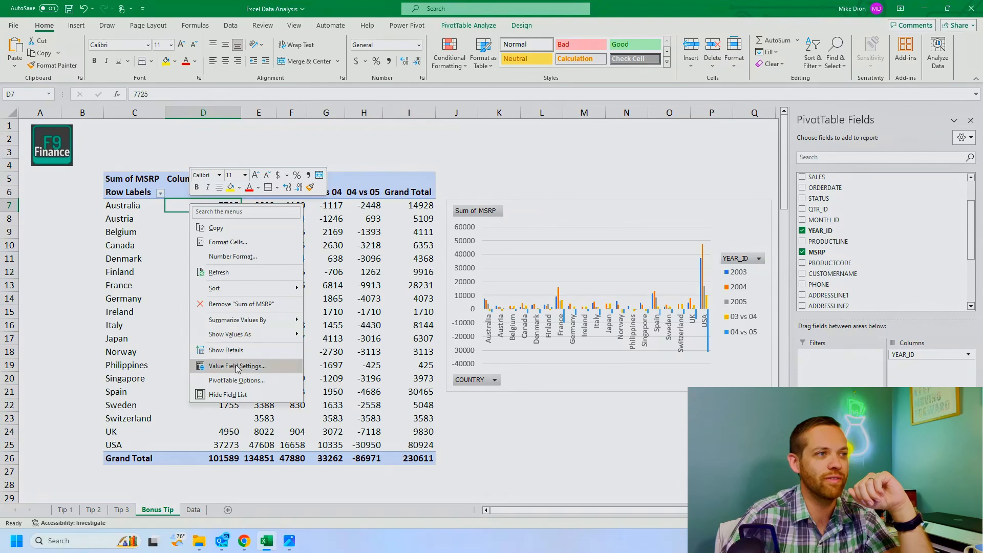
{"action": "left_click", "coordinate": [237, 367]}
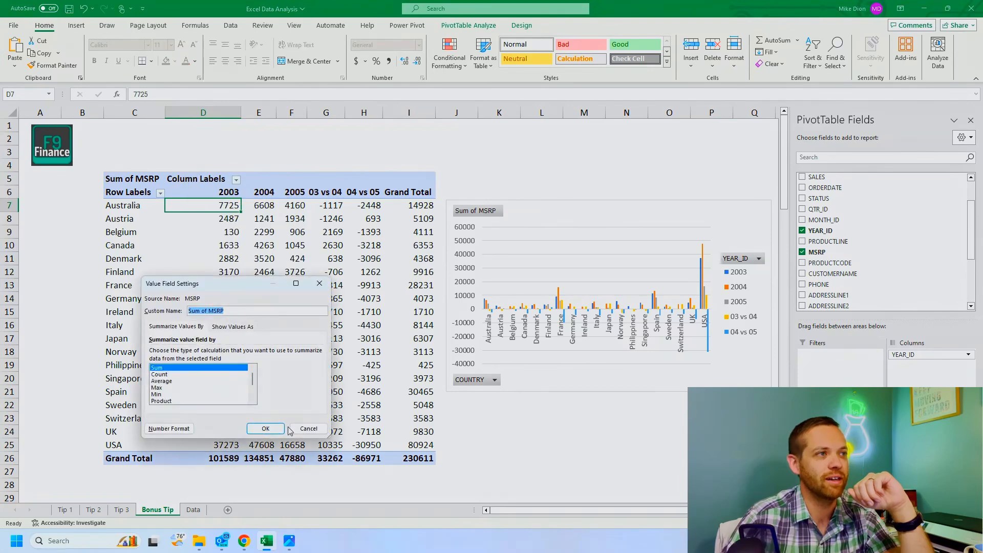
{"action": "left_click", "coordinate": [291, 430]}
Step: Turn off grand totals for rows in the Bonus Tip sheet's PivotTable options
{"action": "left_click", "coordinate": [220, 192]}
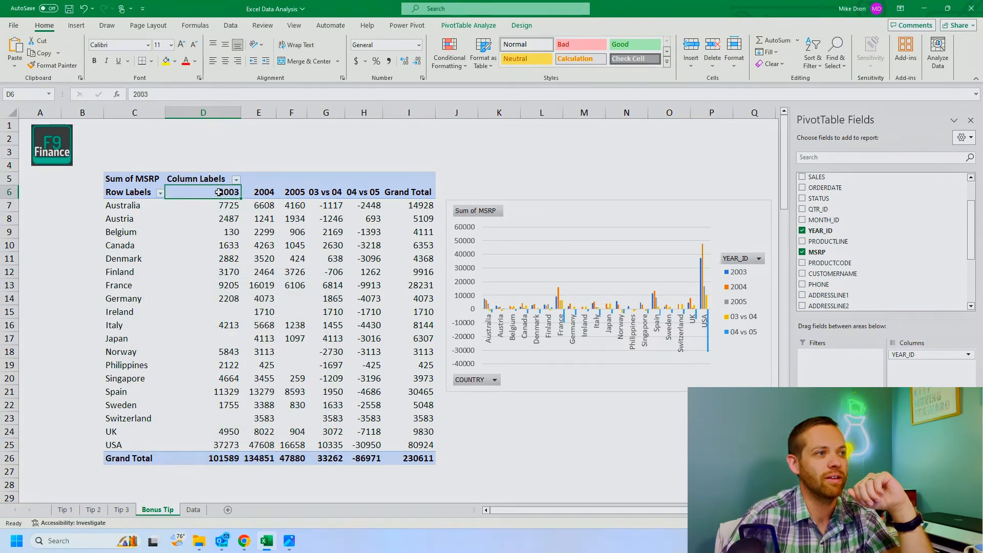
{"action": "right_click", "coordinate": [219, 192]}
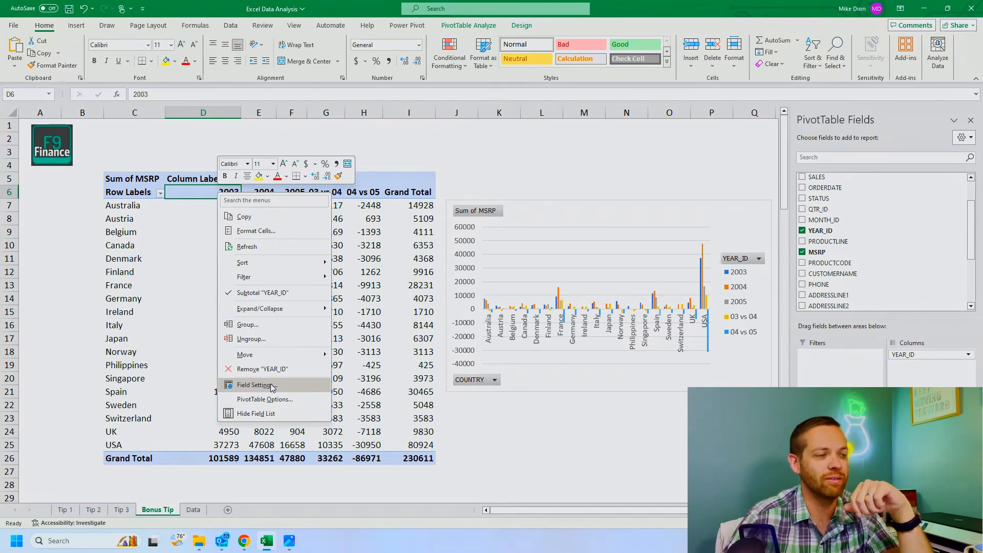
{"action": "left_click", "coordinate": [265, 399]}
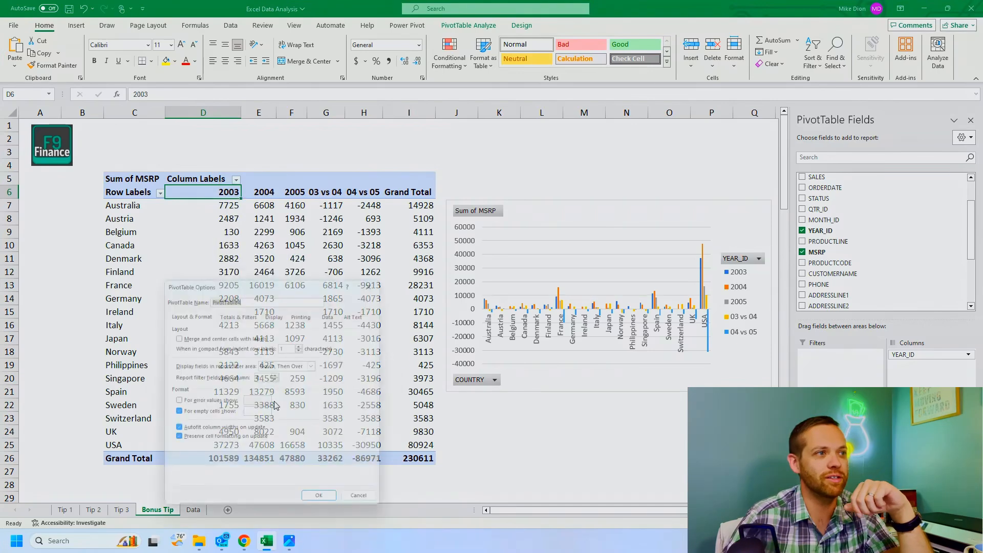
{"action": "left_click", "coordinate": [228, 314]}
{"action": "left_click", "coordinate": [223, 336]}
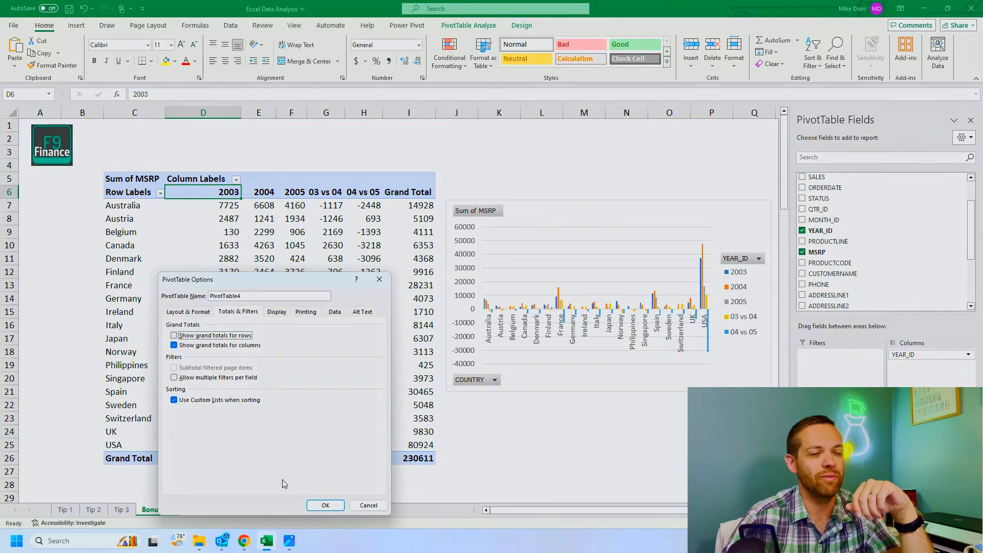
{"action": "left_click", "coordinate": [324, 506]}
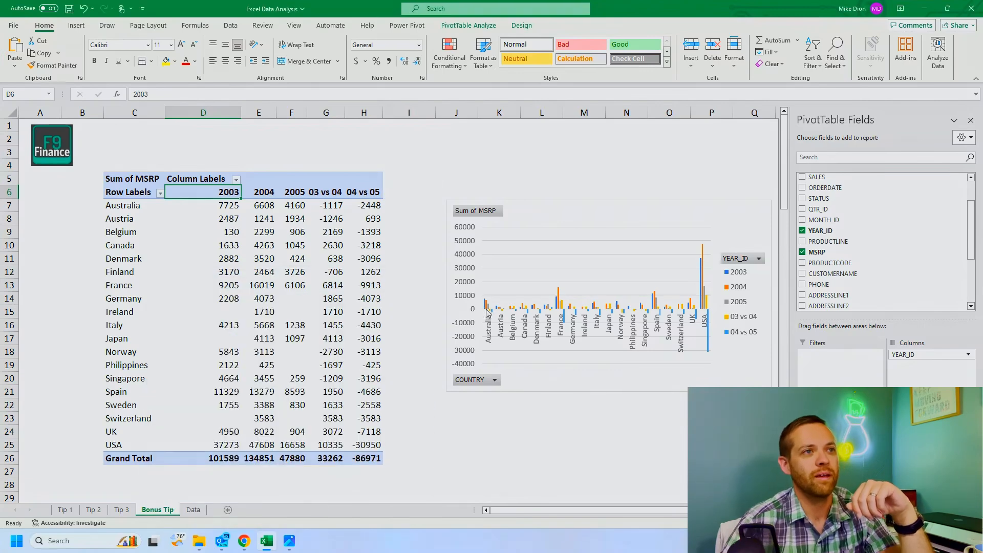
{"action": "left_click", "coordinate": [439, 201]}
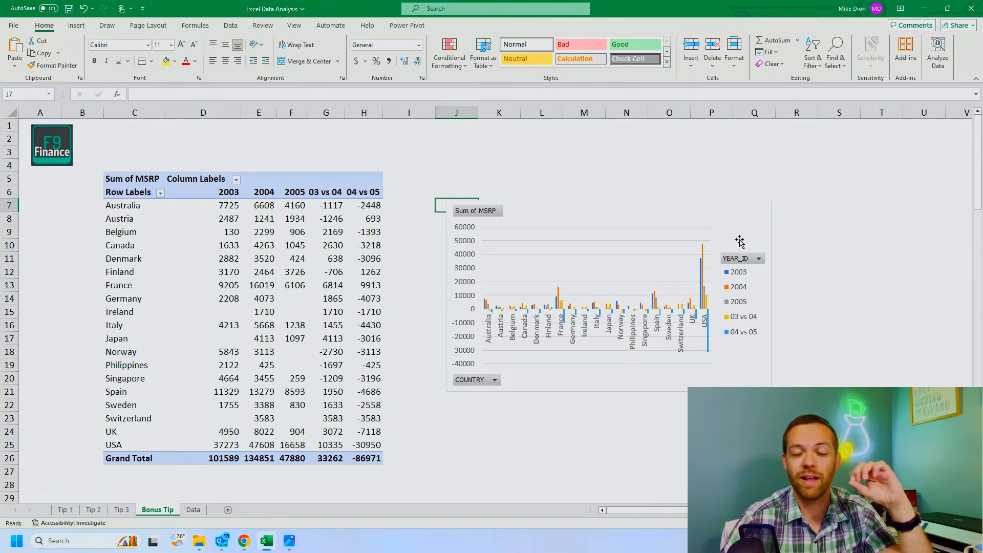
Step: Filter the PivotChart's YEAR_ID legend to 2003 and 2004, excluding 2005, 03 vs 04 and 04 vs 05
{"action": "left_click", "coordinate": [760, 260]}
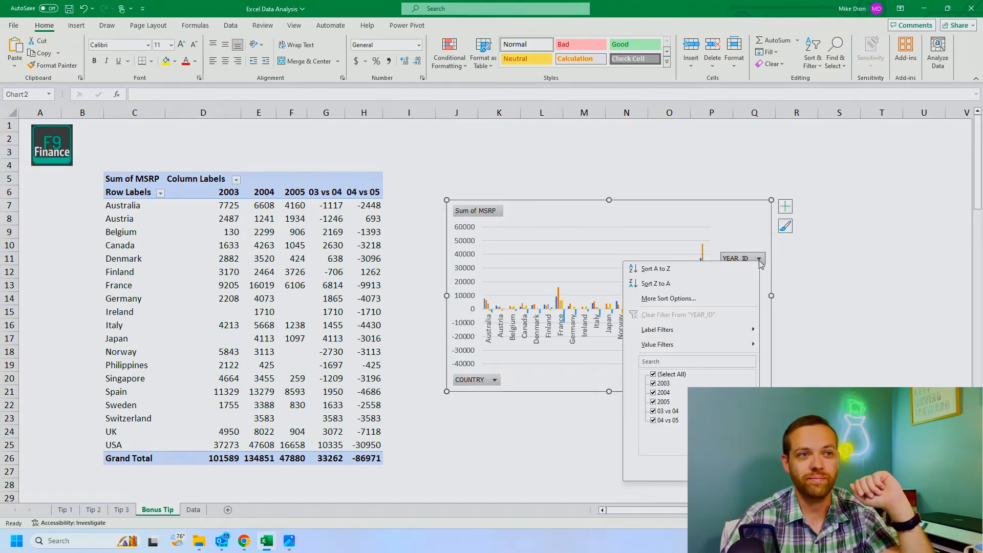
{"action": "left_click", "coordinate": [654, 411]}
{"action": "left_click", "coordinate": [653, 420]}
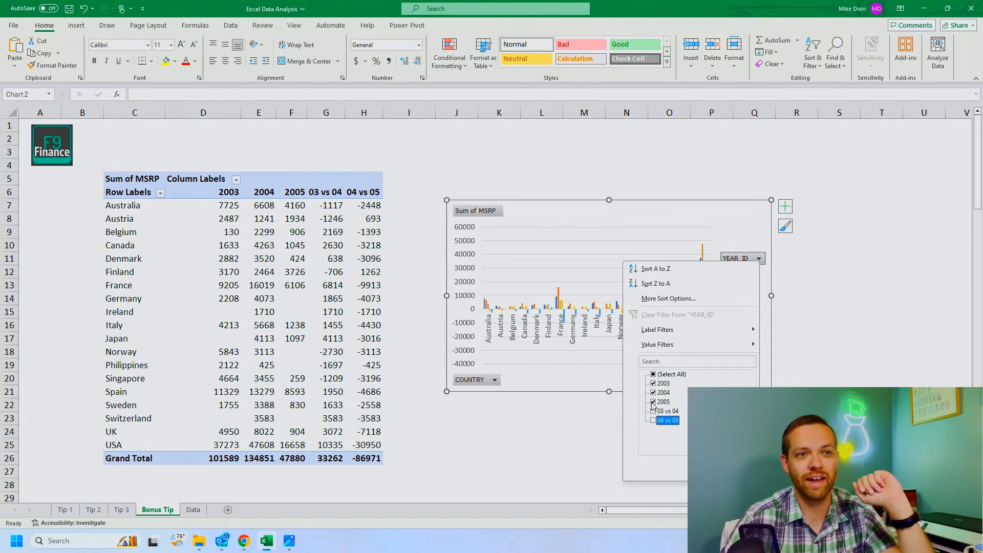
{"action": "left_click", "coordinate": [654, 402]}
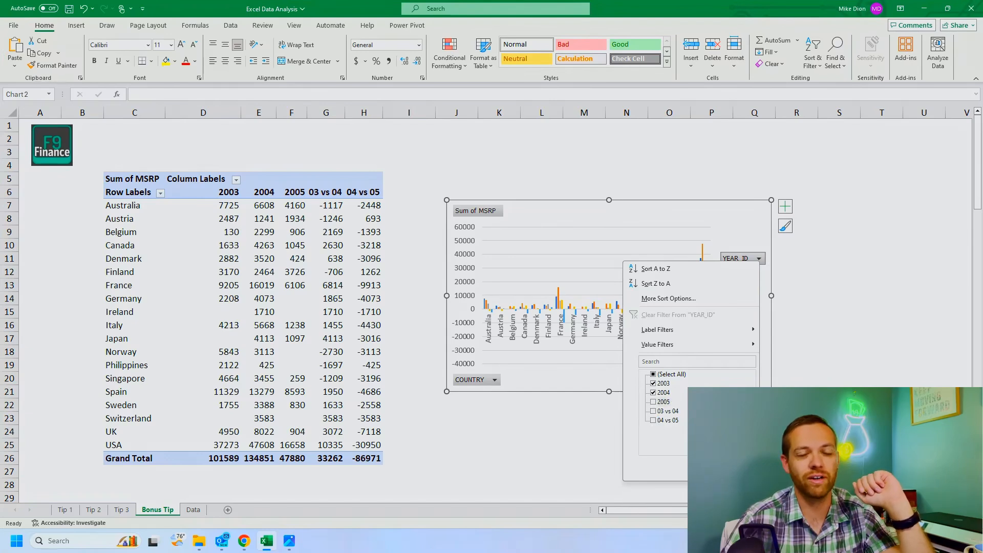
{"action": "left_click", "coordinate": [704, 469]}
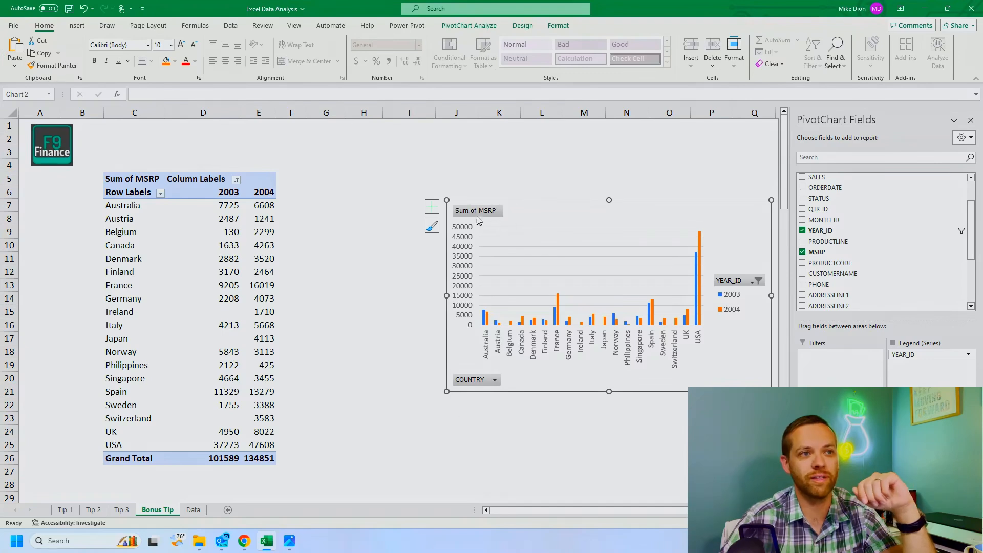
Step: Filter Austria, France, Japan and Philippines out of the PivotChart's COUNTRY axis, and move the chart closer to the PivotTable
{"action": "left_click", "coordinate": [494, 381]}
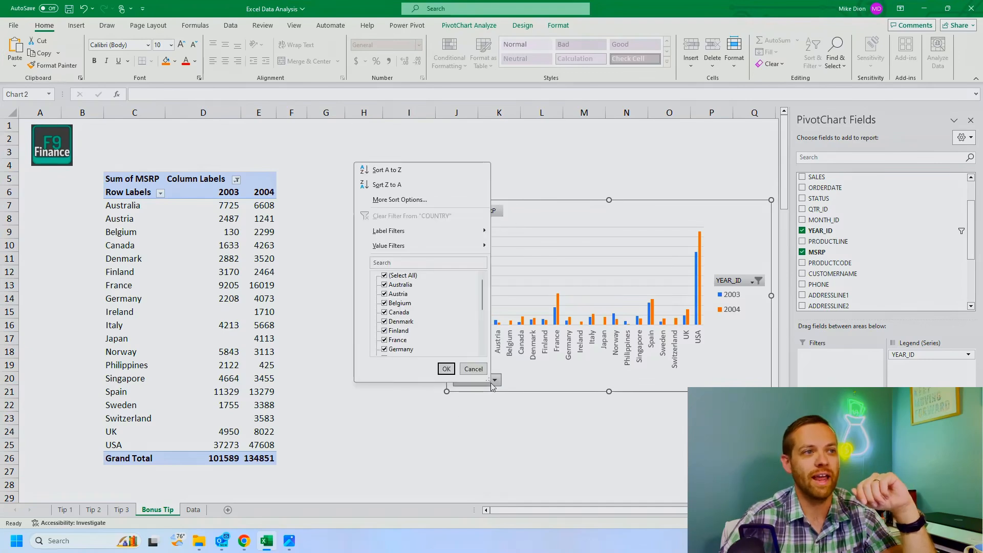
{"action": "left_click", "coordinate": [397, 294]}
{"action": "left_click", "coordinate": [385, 295]}
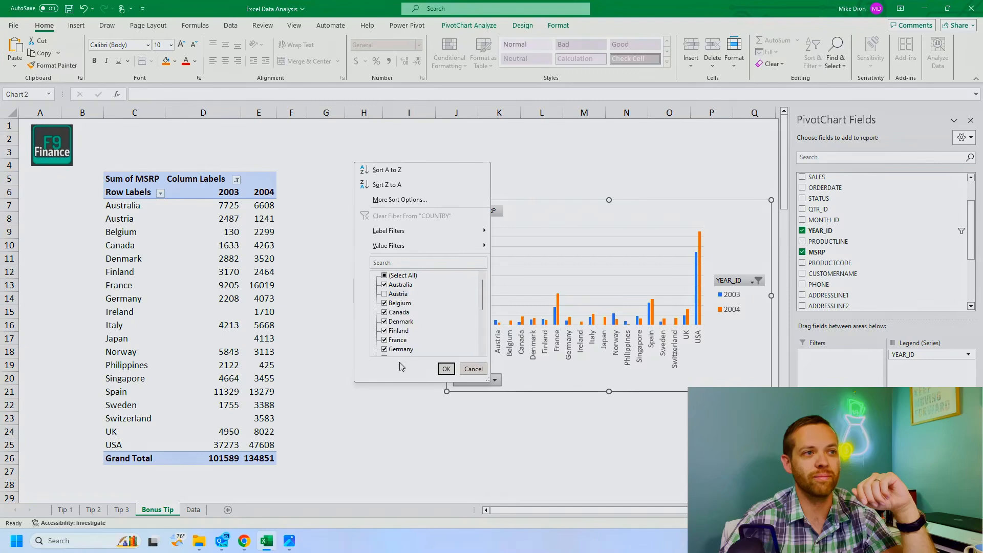
{"action": "left_click", "coordinate": [387, 342]}
{"action": "scroll", "coordinate": [388, 328], "scroll_direction": "down", "scroll_amount": 2}
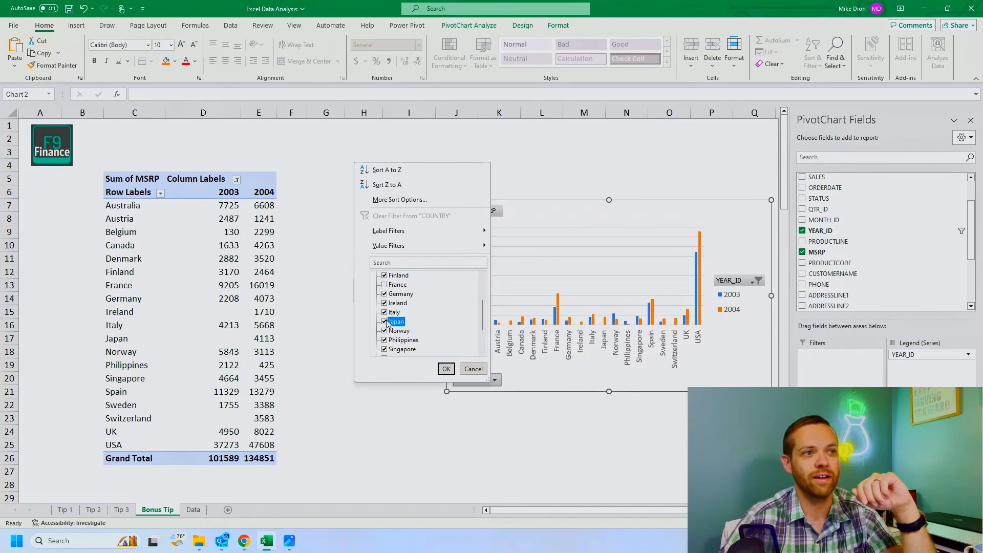
{"action": "left_click", "coordinate": [385, 340]}
{"action": "left_click", "coordinate": [446, 369]}
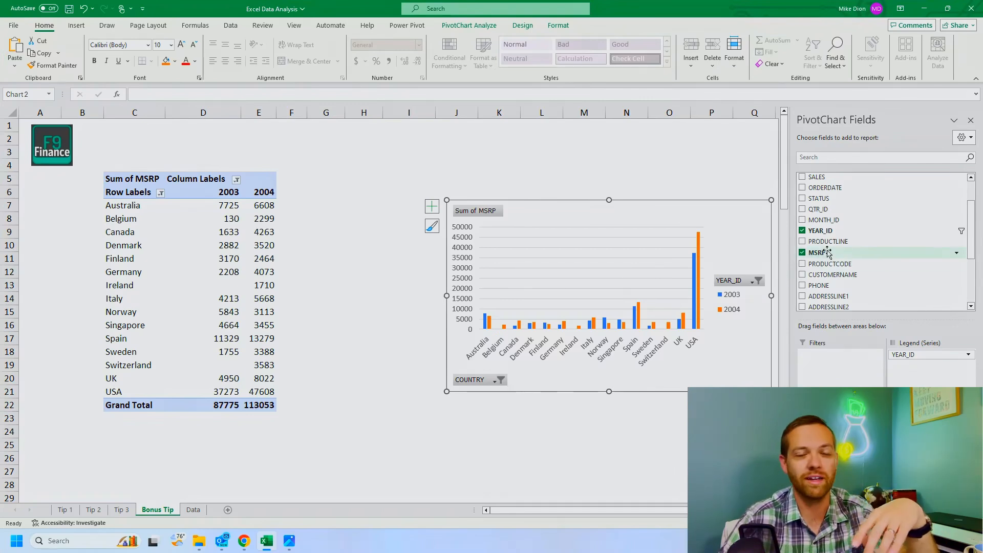
{"action": "left_click_drag", "start_coordinate": [632, 219], "coordinate": [599, 216]}
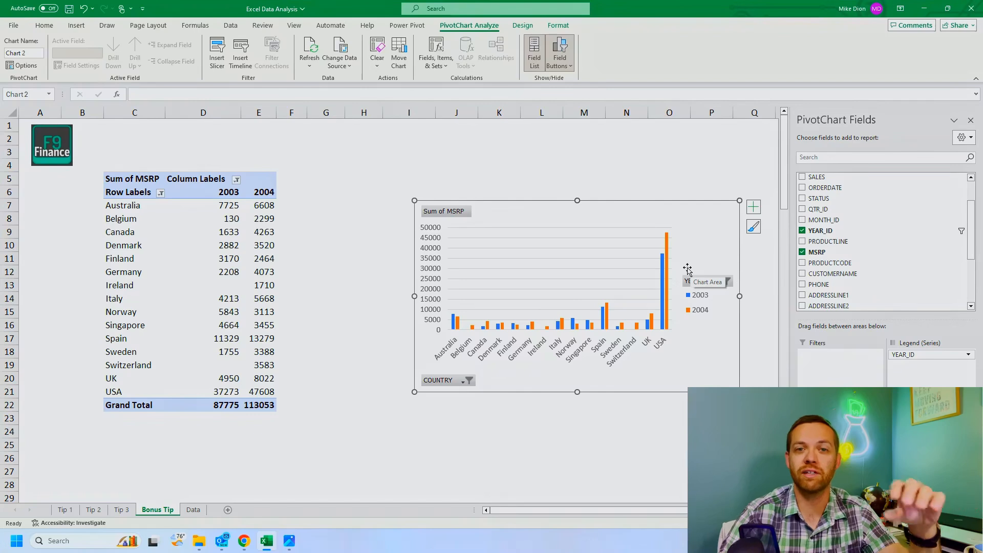
Step: Review the chart types available for the PivotChart
{"action": "right_click", "coordinate": [681, 215]}
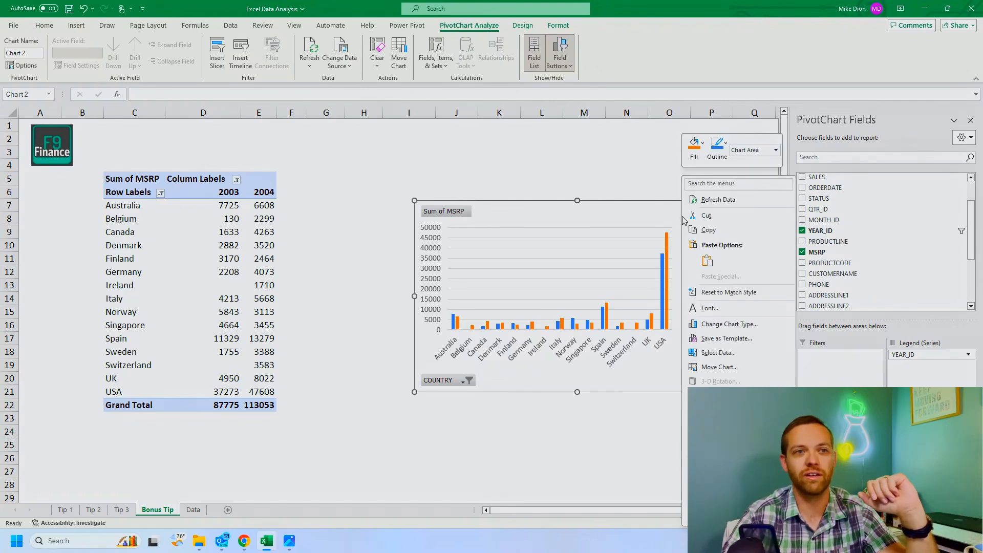
{"action": "left_click", "coordinate": [715, 325]}
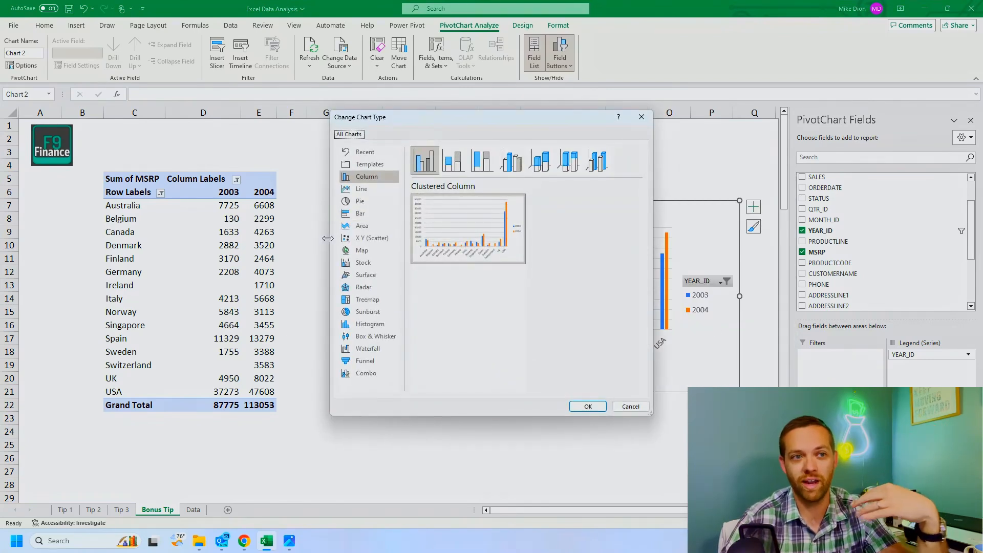
{"action": "key", "text": "Escape"}
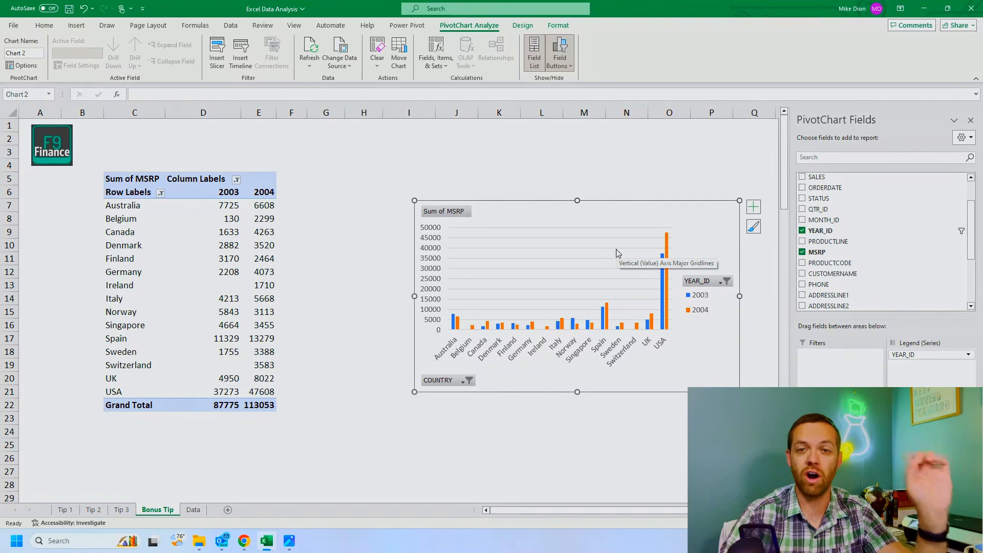